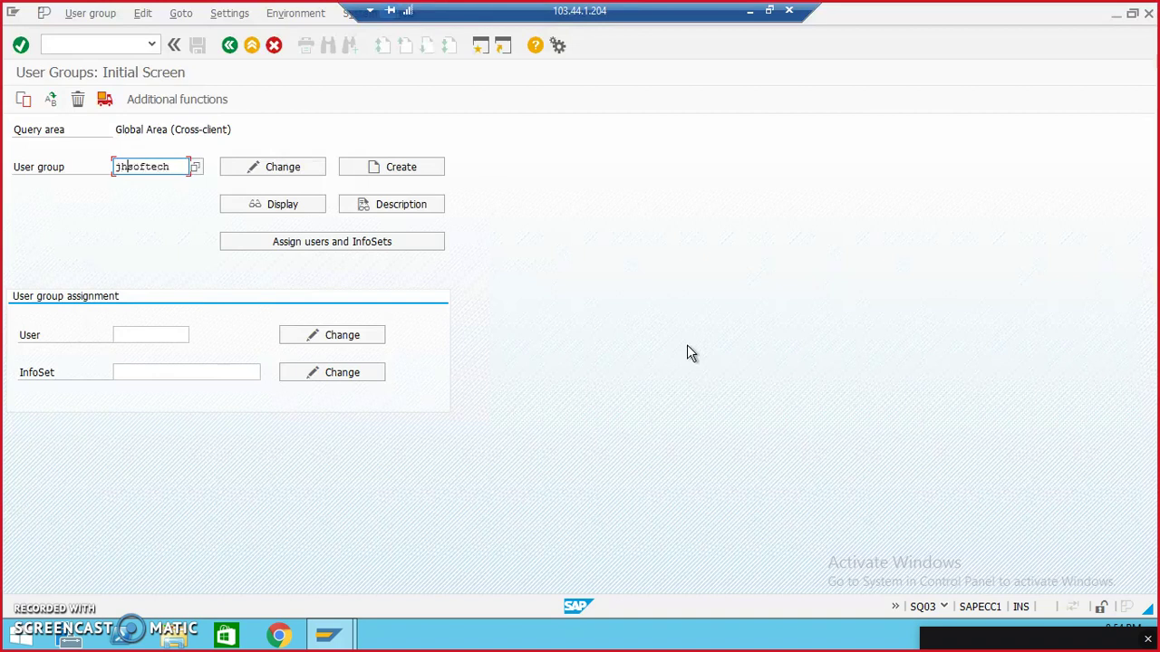
# Create user group zjhsoftech with the description "New User Group for JH SOFTECH".
pyautogui.write('z')
pyautogui.click(429, 172)
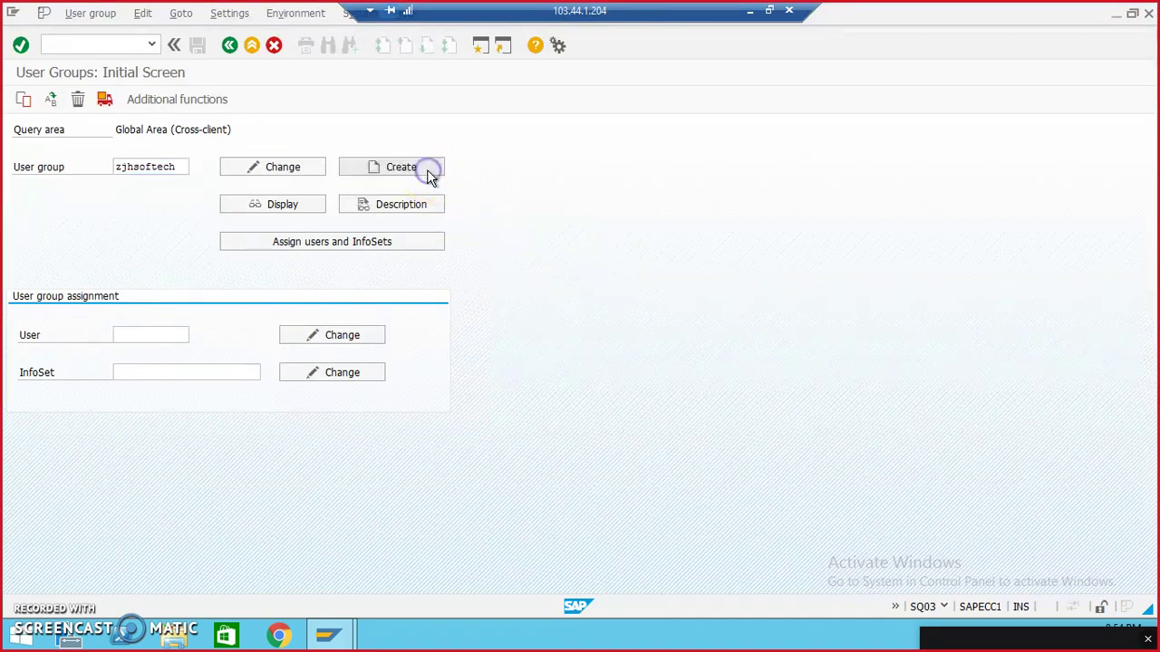
pyautogui.click(325, 248)
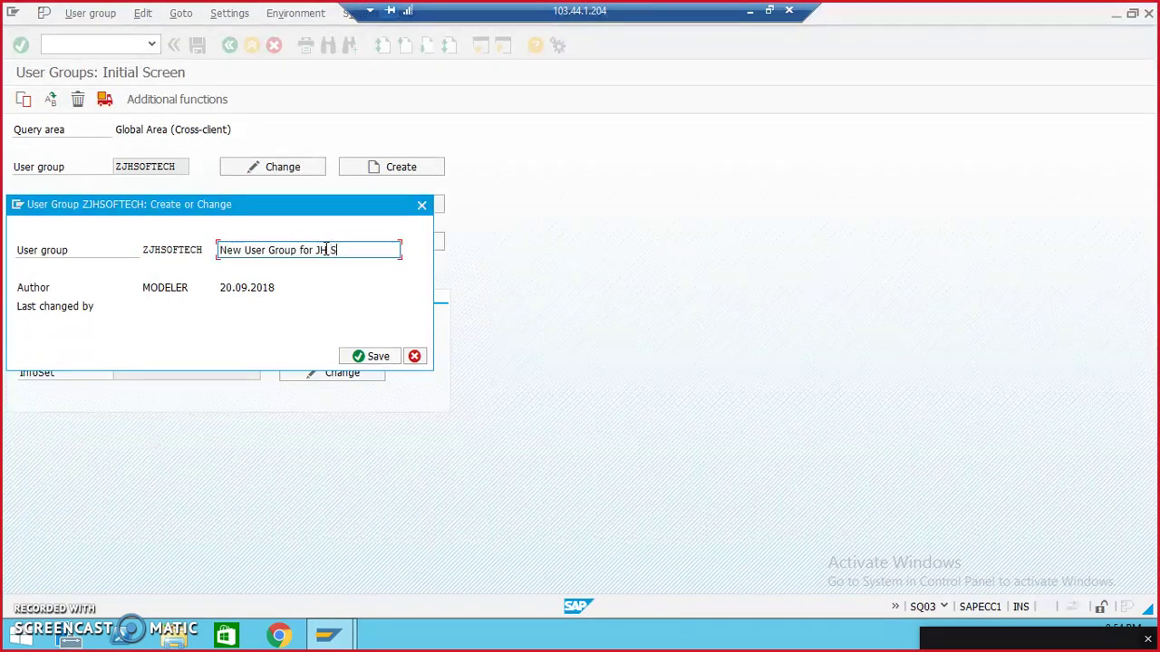
pyautogui.write('New User Group for JH SOFTECH')
pyautogui.press('Return')
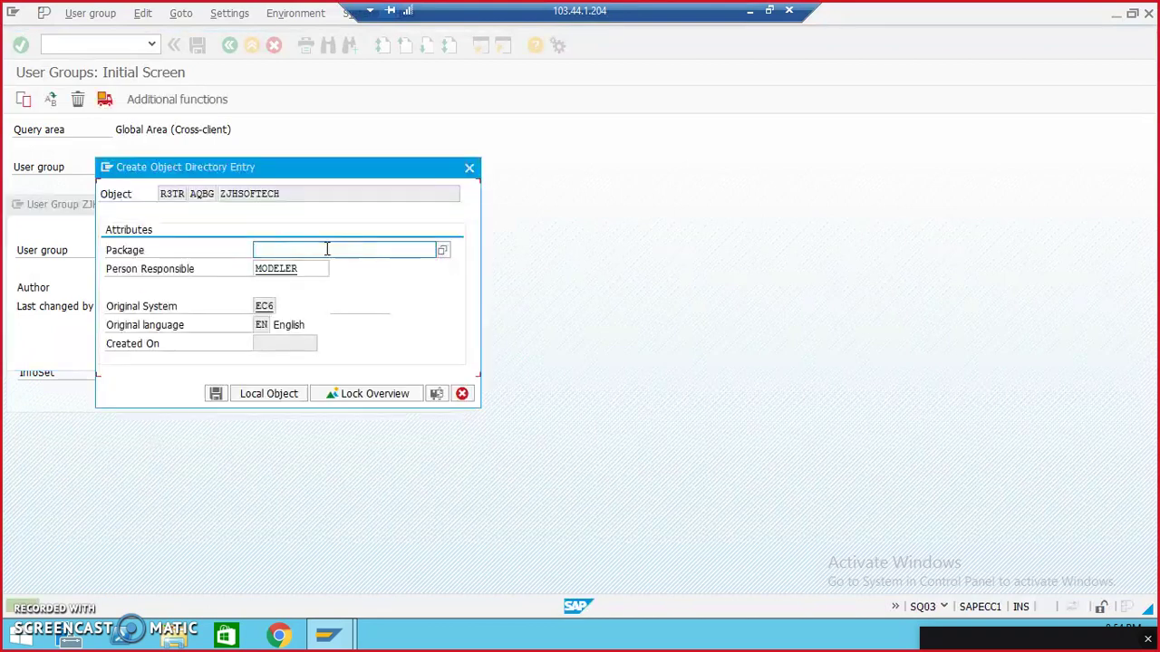
# Save the new user group's directory entry under package zjhsoftech and select the group's name on the initial screen.
pyautogui.click(272, 254)
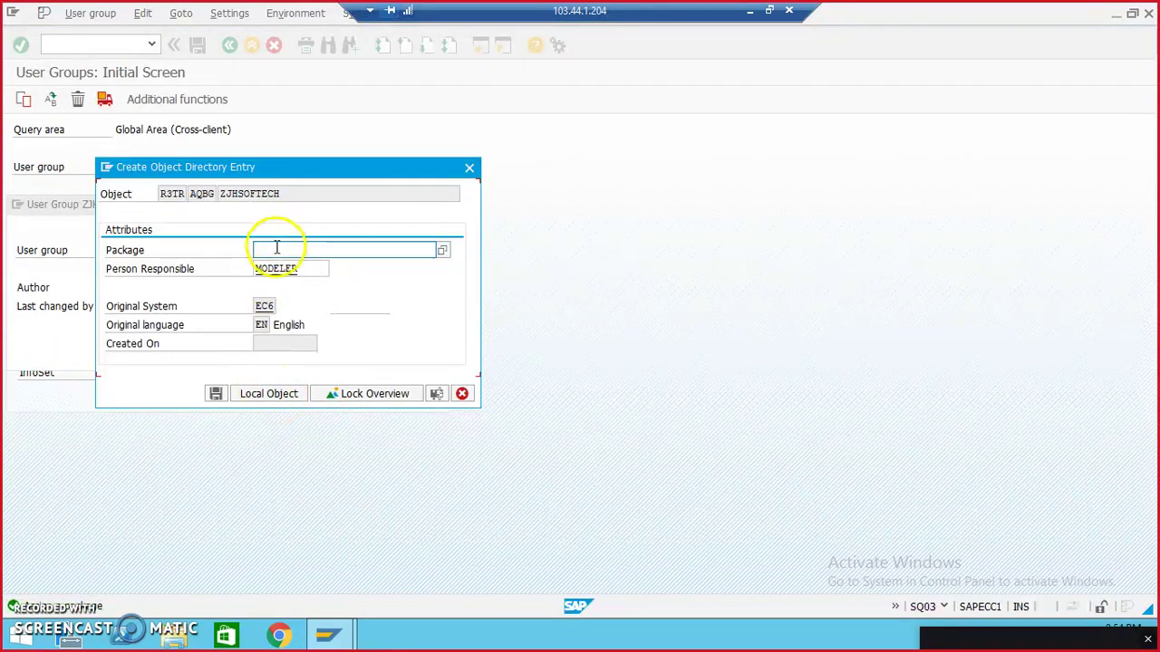
pyautogui.click(795, 373)
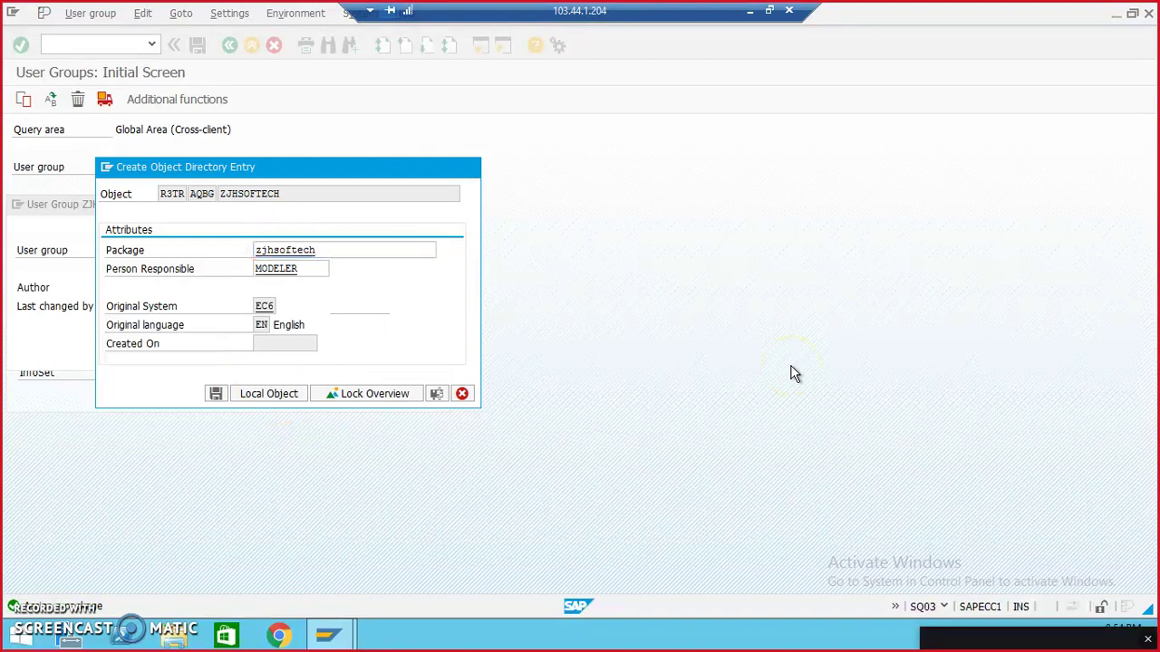
pyautogui.press('Return')
pyautogui.click(208, 282)
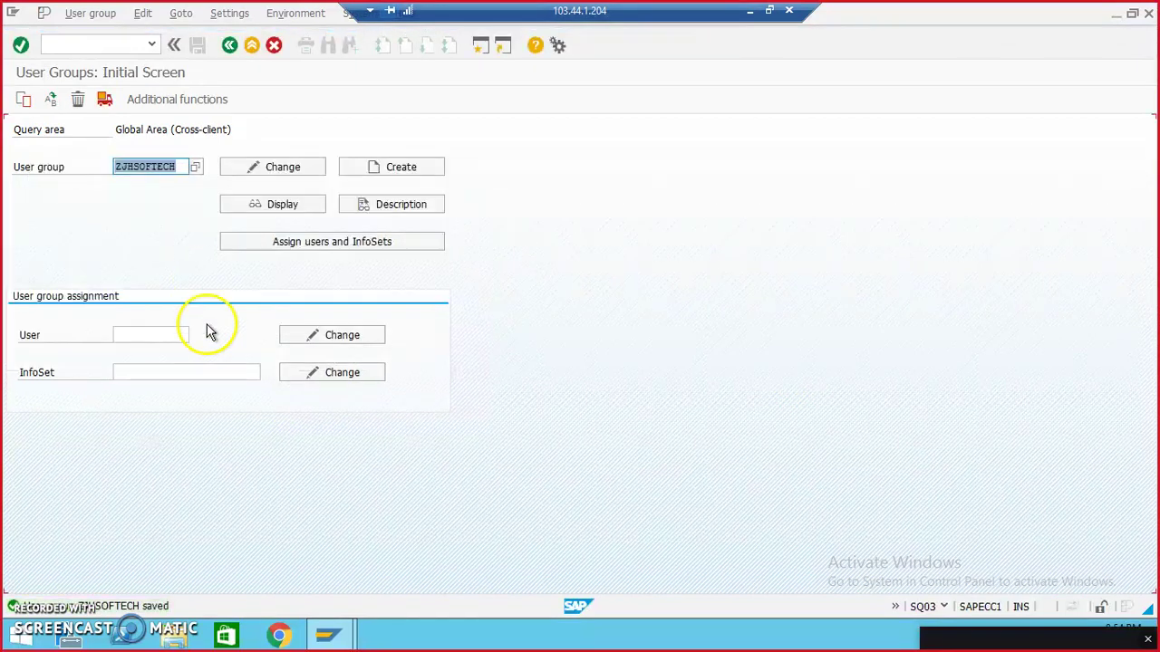
pyautogui.moveTo(181, 167); pyautogui.dragTo(111, 172)
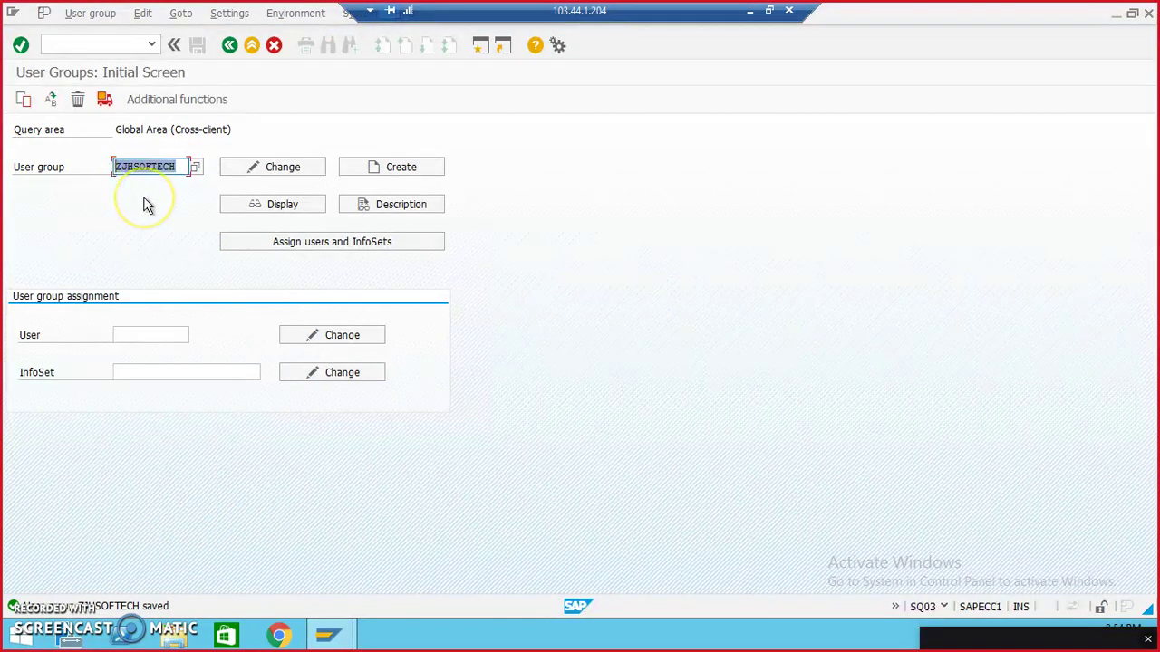
# Leave user group maintenance and open the InfoSet transaction SQ02.
pyautogui.click(229, 44)
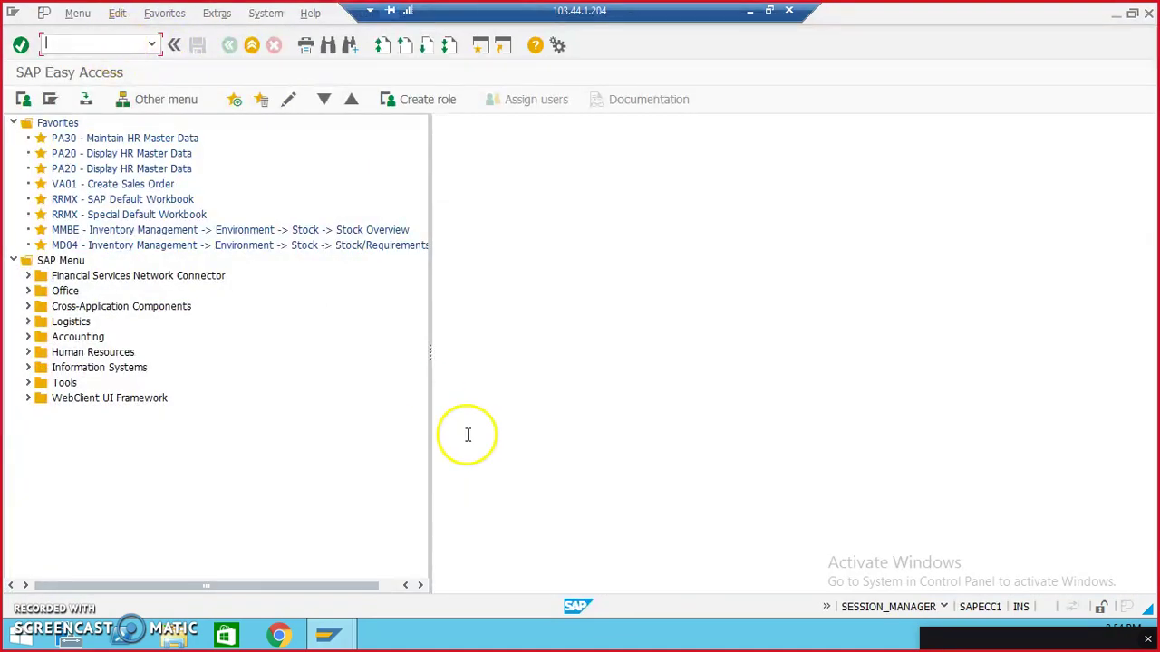
pyautogui.write('SQ02')
pyautogui.press('Return')
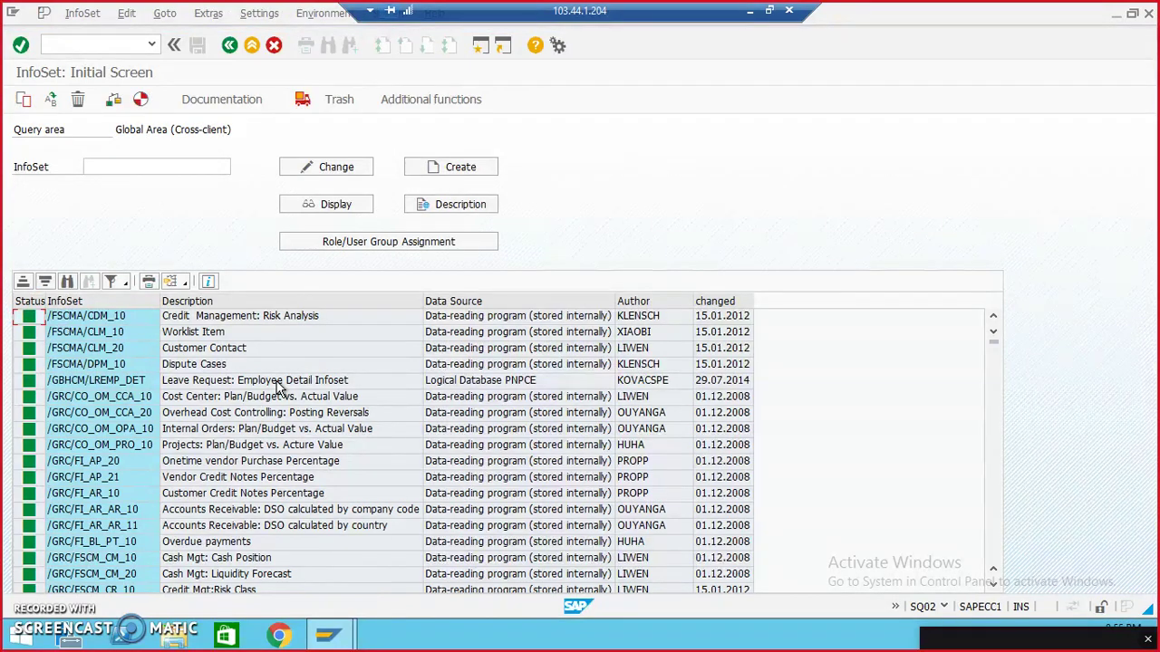
# Start creating InfoSet ZJH_KNA1 and name it CUSTOMER DATA.
pyautogui.click(112, 166)
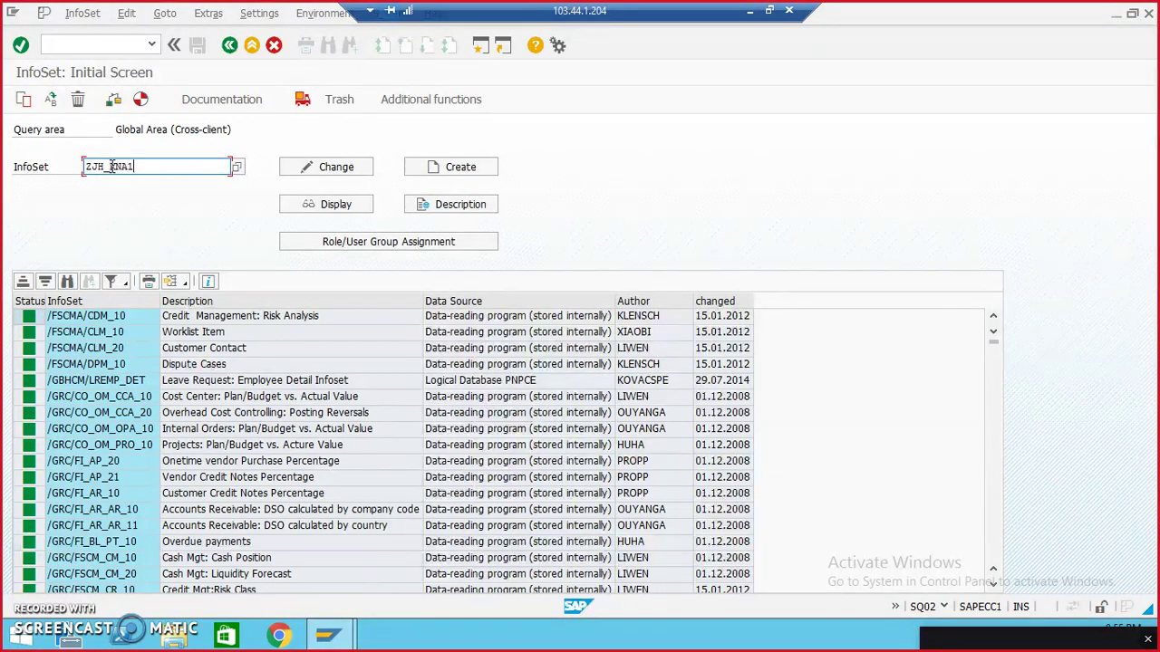
pyautogui.click(482, 178)
pyautogui.click(191, 156)
pyautogui.write('CUSTOMER DATA')
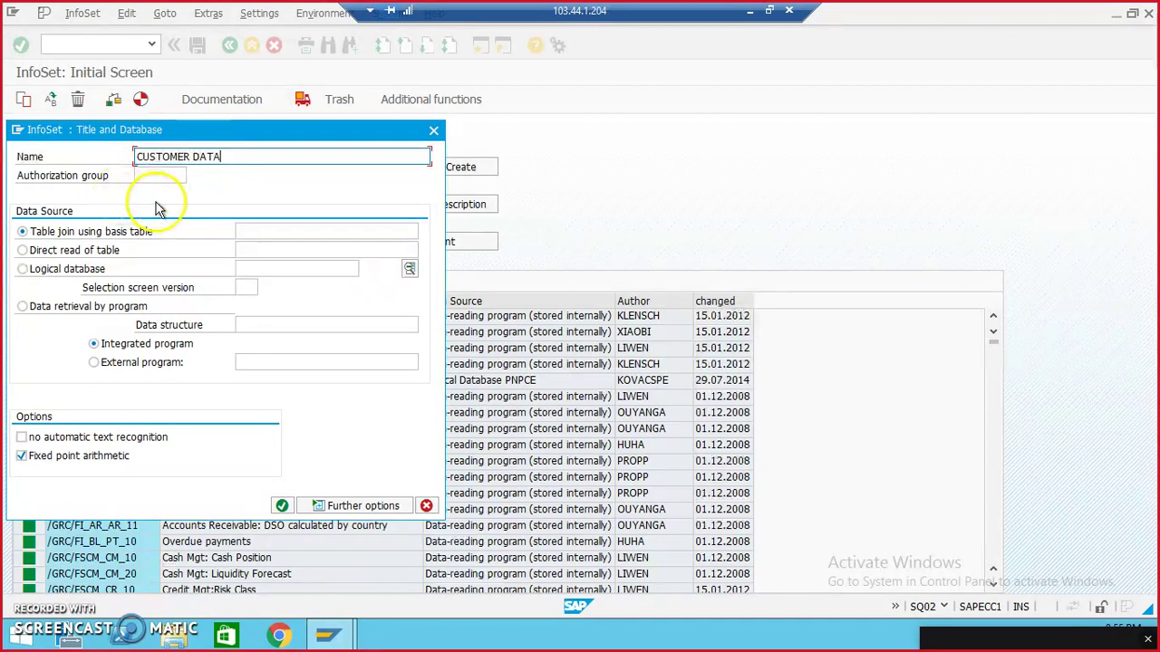
# Set the InfoSet's data source to direct read of table KNA1 and accept field groups that include key fields.
pyautogui.click(77, 251)
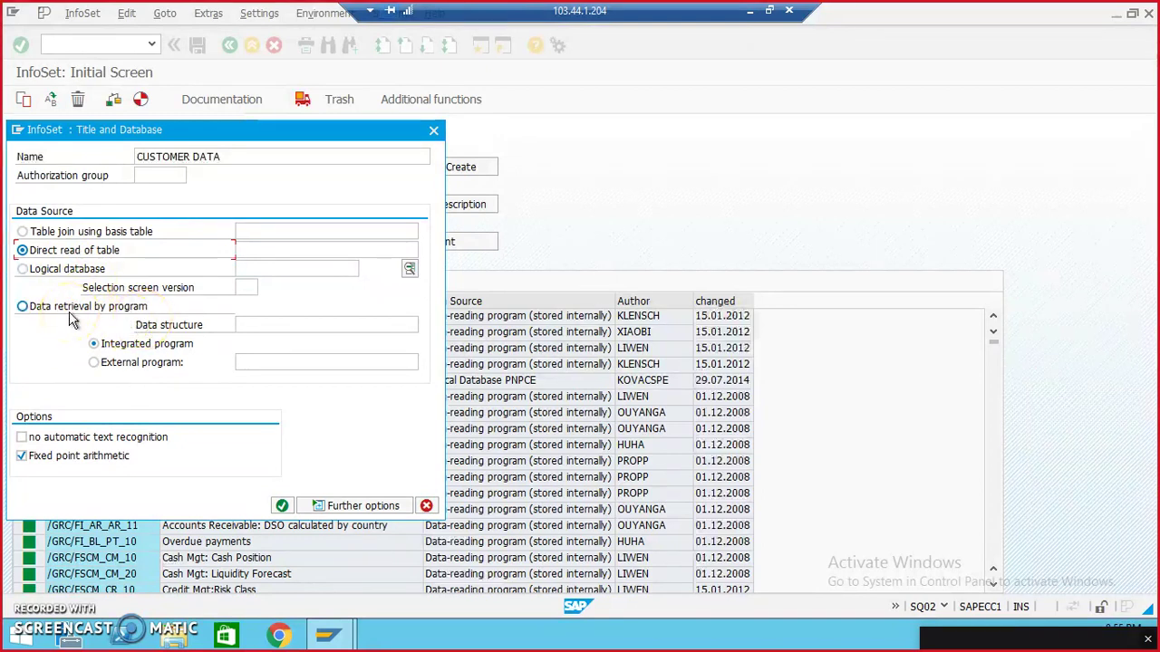
pyautogui.click(267, 252)
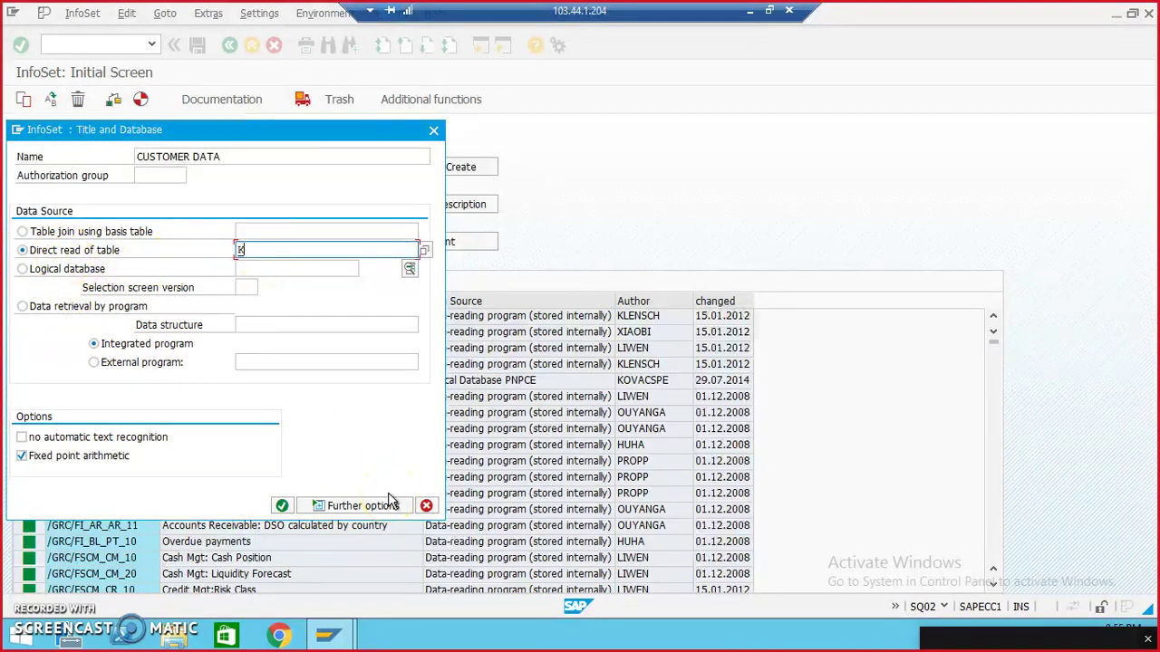
pyautogui.write('KNA1')
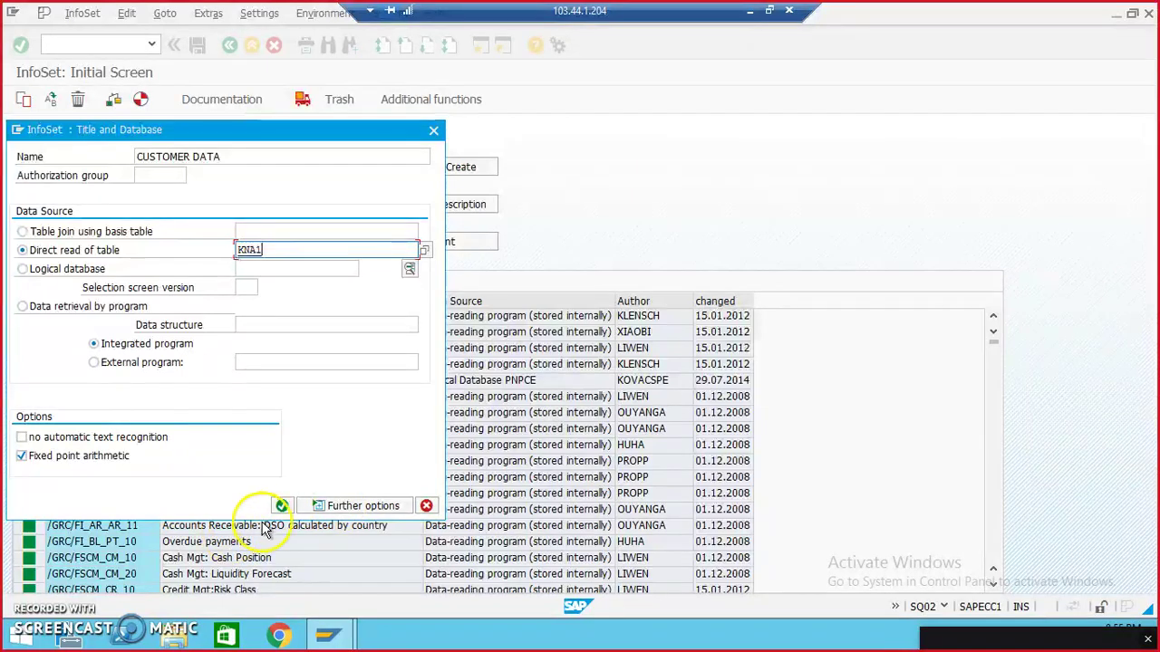
pyautogui.click(281, 506)
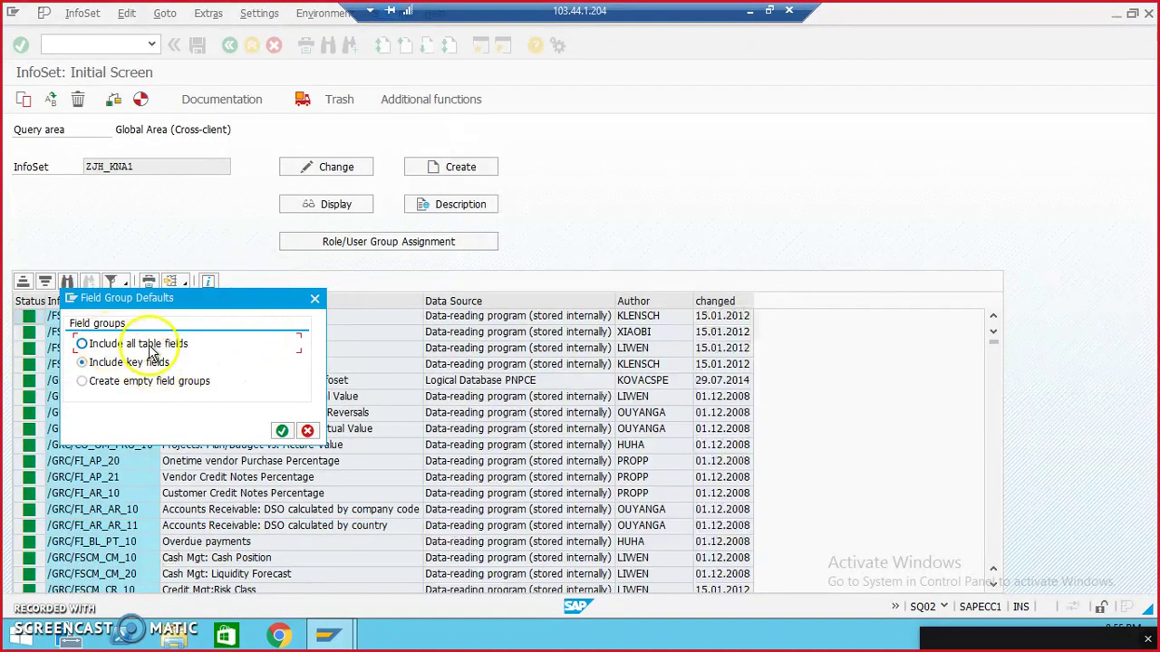
pyautogui.moveTo(223, 312); pyautogui.dragTo(684, 207)
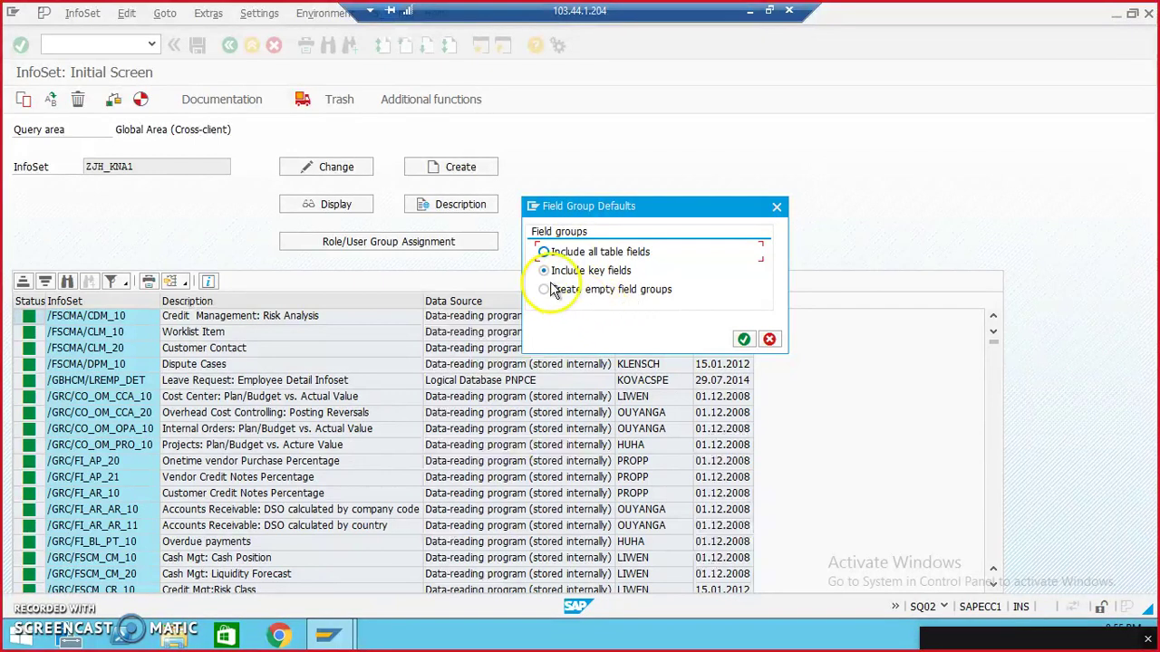
pyautogui.click(742, 343)
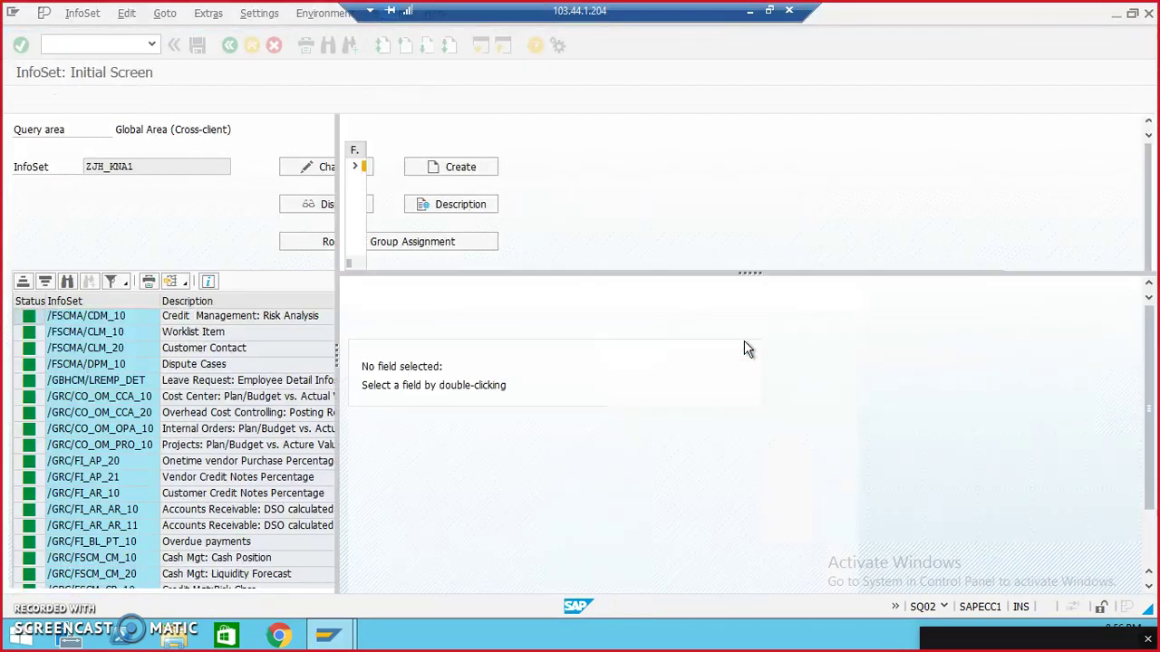
# Add the KNA1 fields Country Key, Name 1 and City to field group 01 General Data in Customer Master.
pyautogui.click(356, 166)
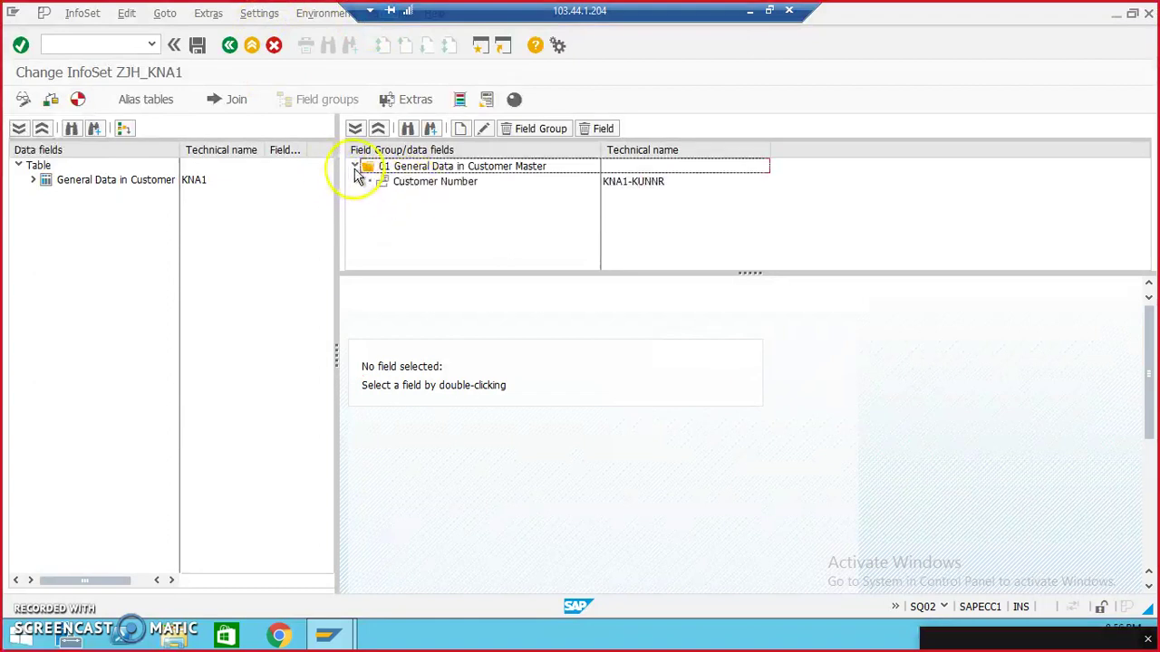
pyautogui.click(431, 182)
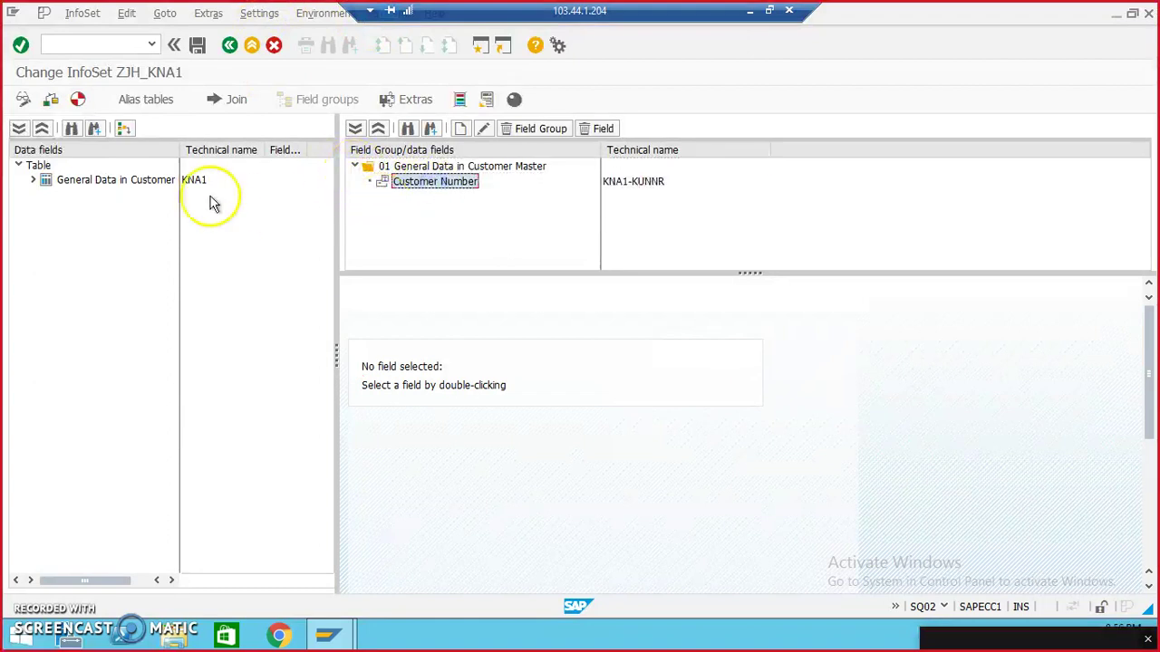
pyautogui.click(32, 181)
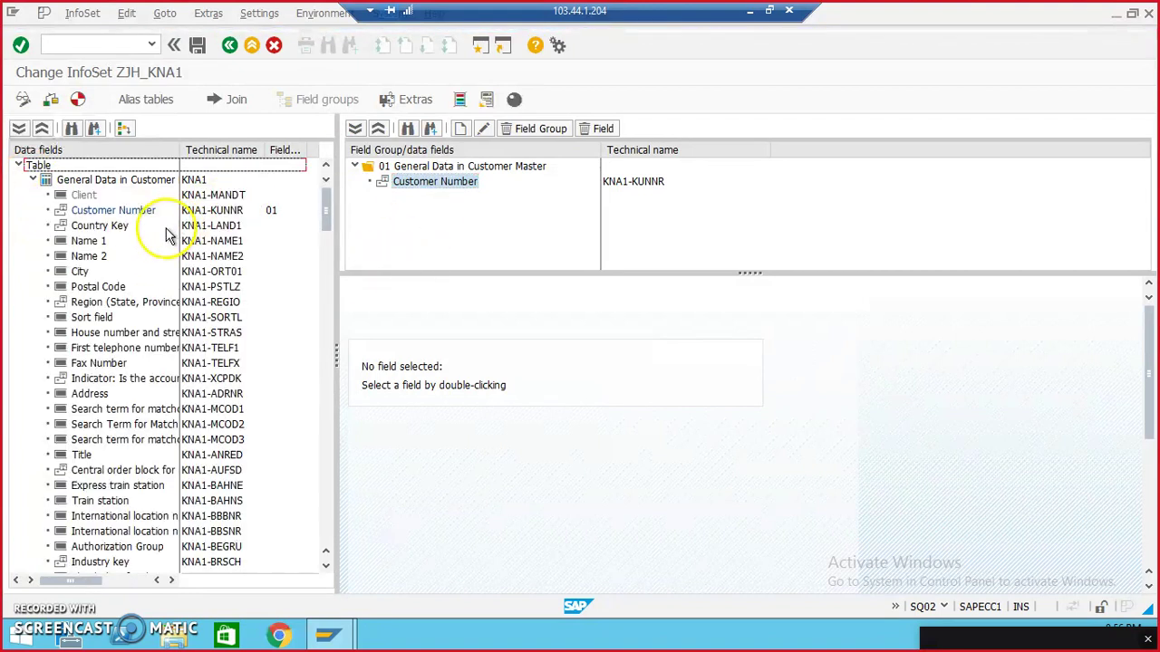
pyautogui.moveTo(107, 226); pyautogui.dragTo(466, 166)
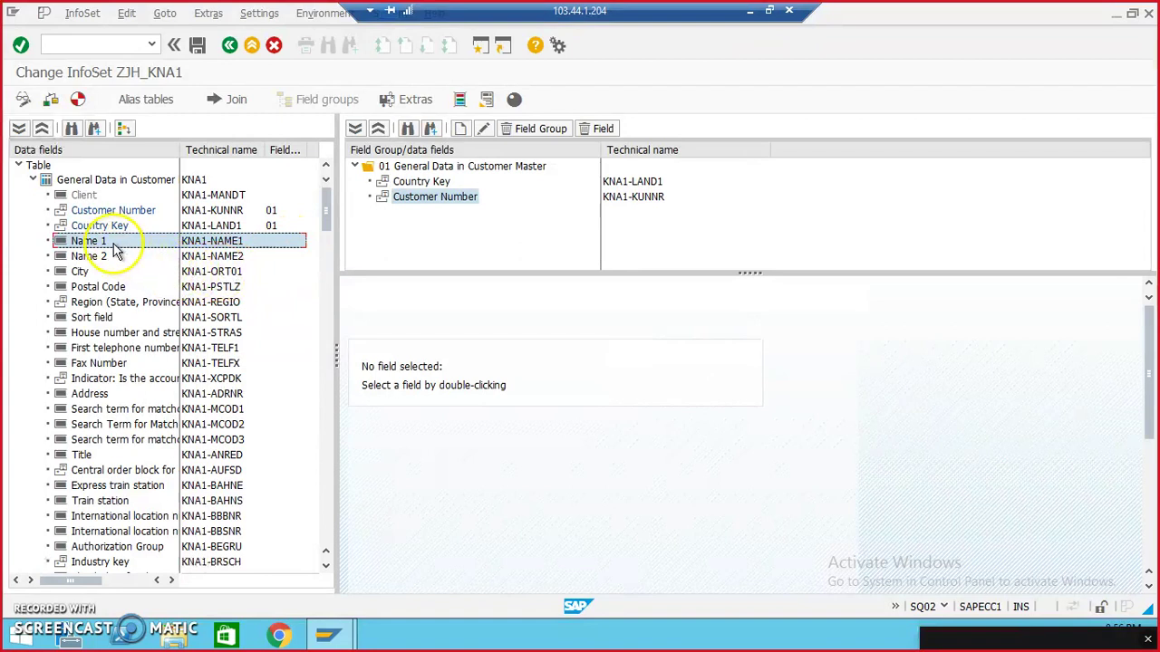
pyautogui.moveTo(115, 251); pyautogui.dragTo(471, 167)
pyautogui.moveTo(80, 271); pyautogui.dragTo(480, 168)
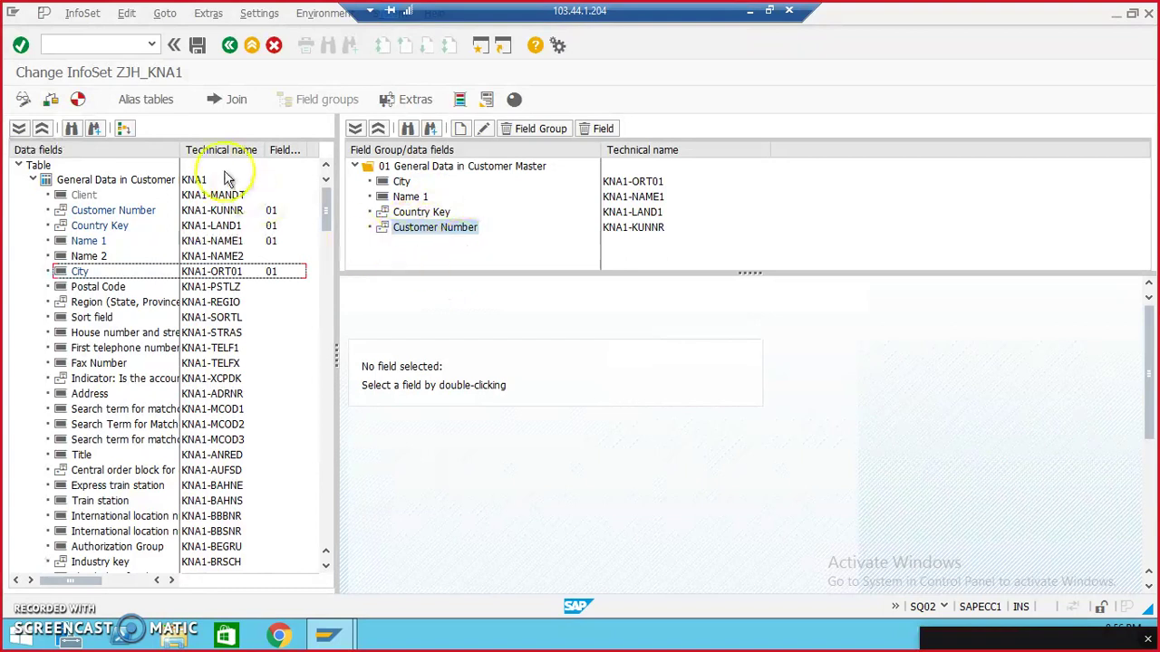
# Save the InfoSet in package ZJHSOFTECH, generate it and return to the InfoSet initial screen.
pyautogui.click(195, 44)
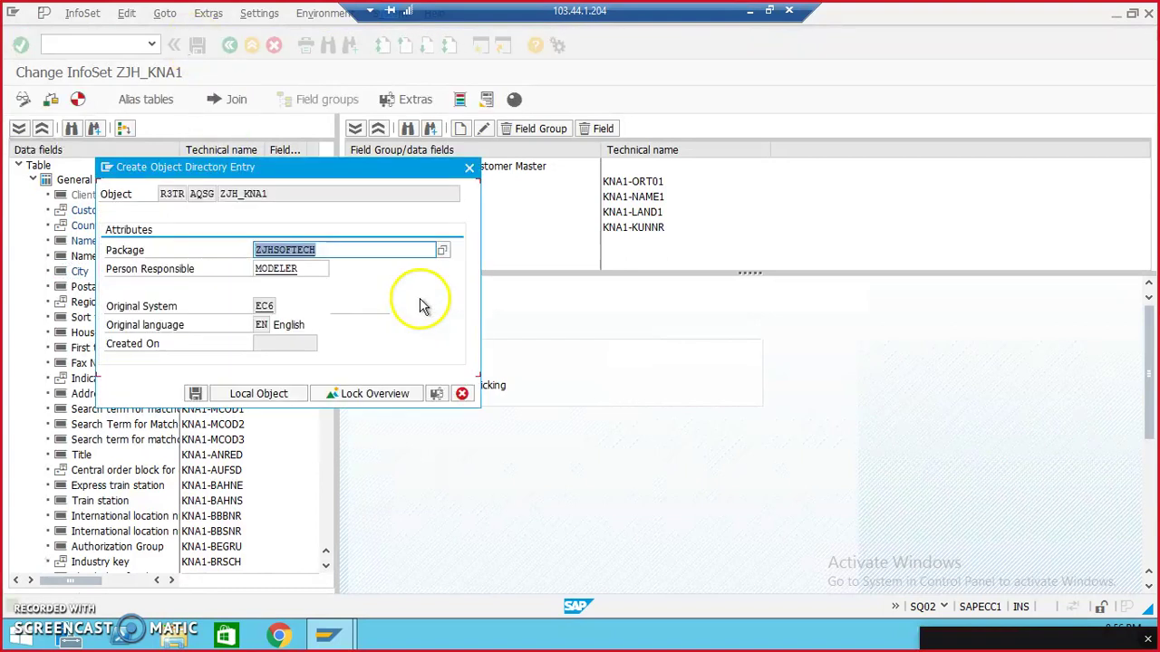
pyautogui.click(196, 394)
pyautogui.click(207, 281)
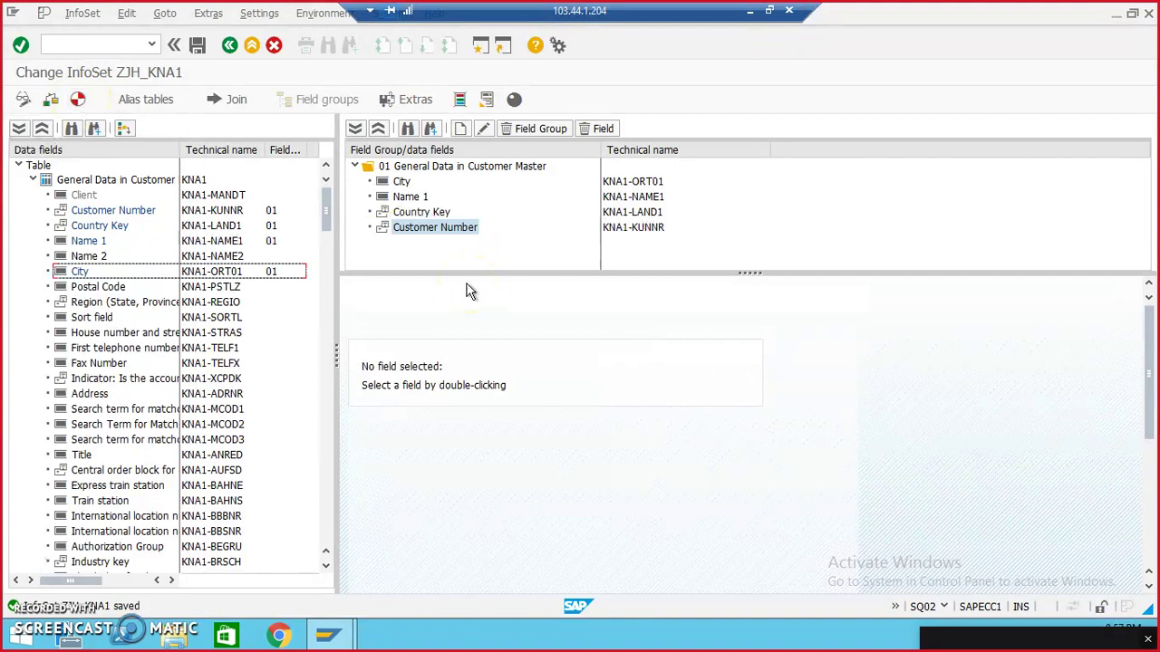
pyautogui.click(78, 103)
pyautogui.click(230, 45)
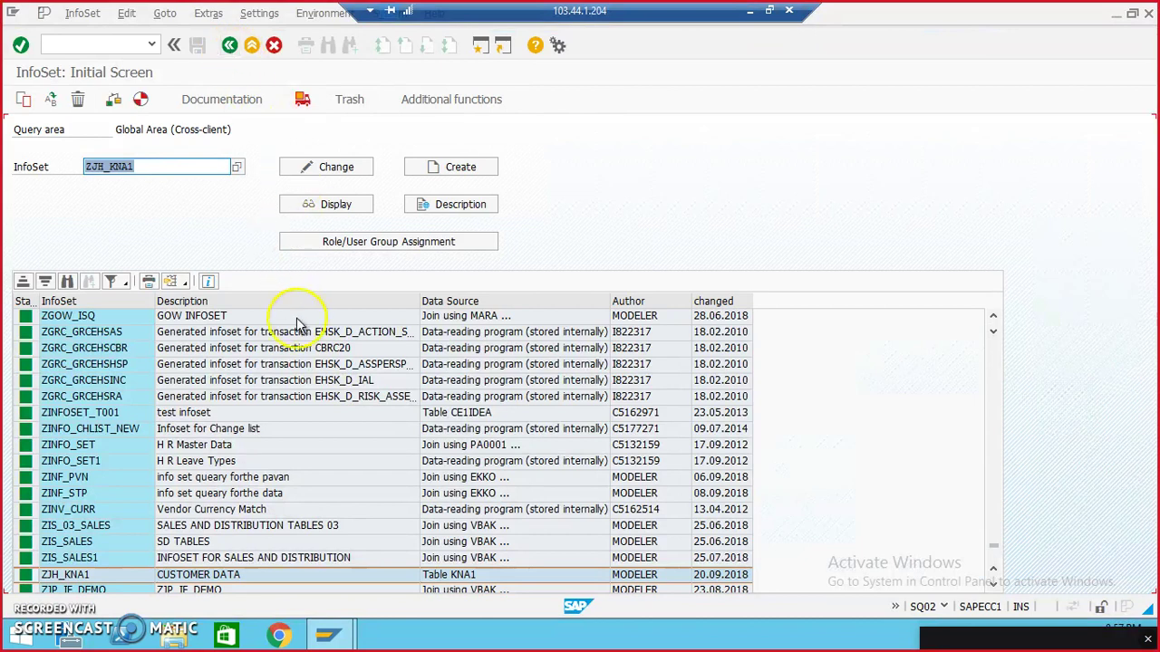
# Find user group ZJHSOFTECH in the InfoSet's role assignment, assign it and save the assignment.
pyautogui.click(388, 245)
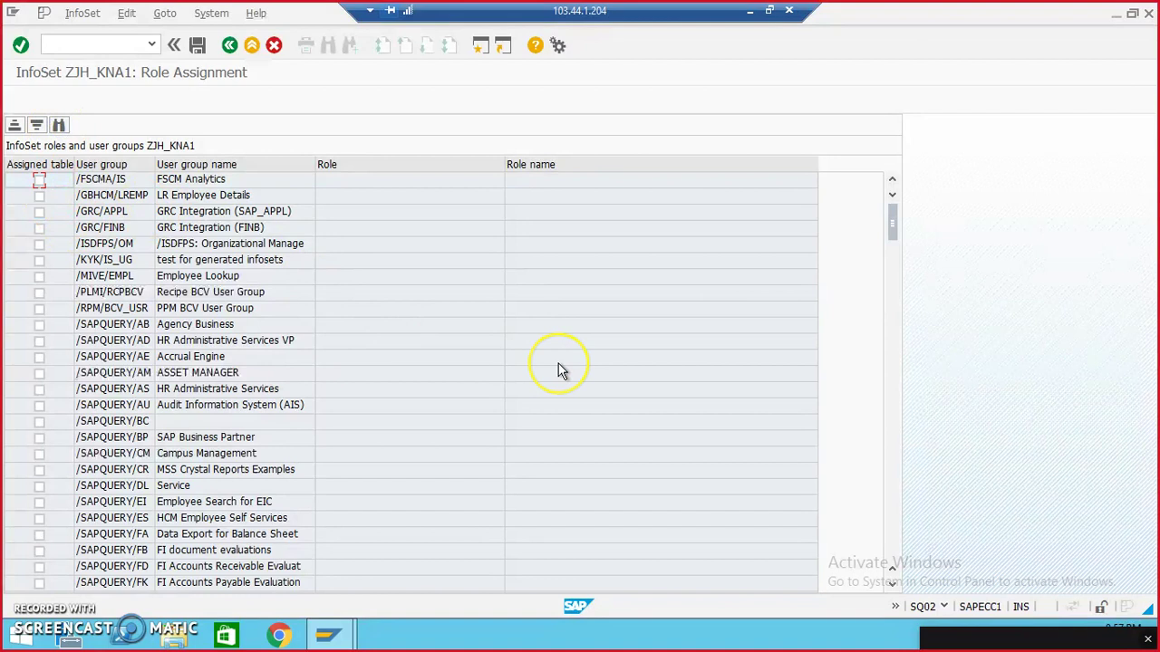
pyautogui.hotkey('ctrl', 'f')
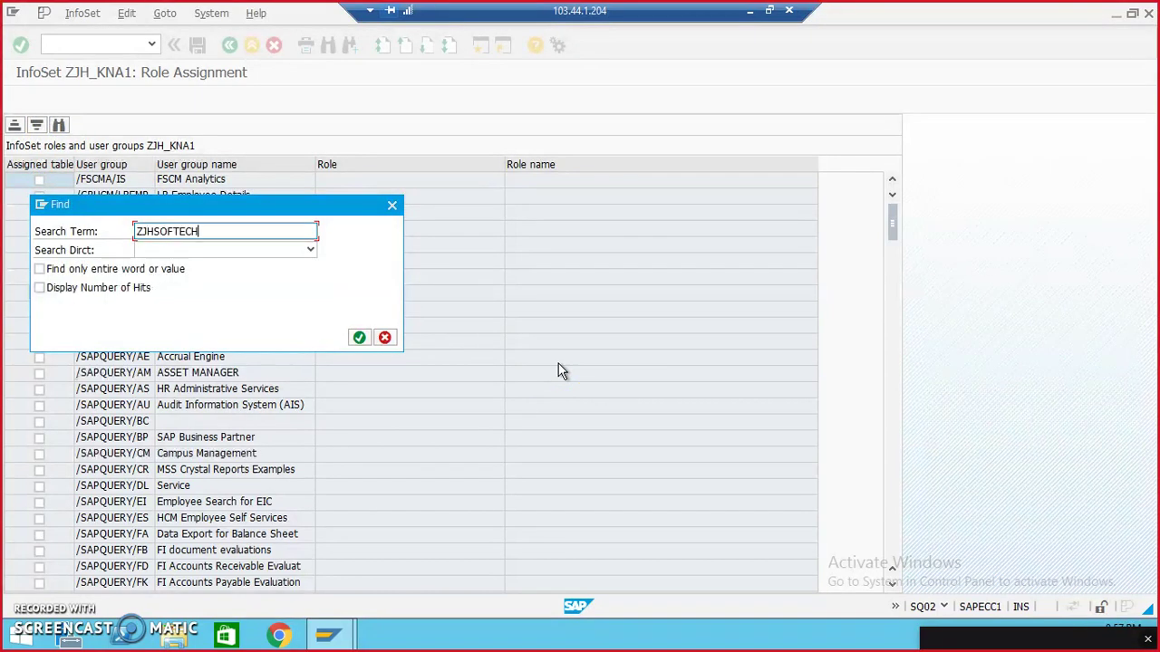
pyautogui.press('Return')
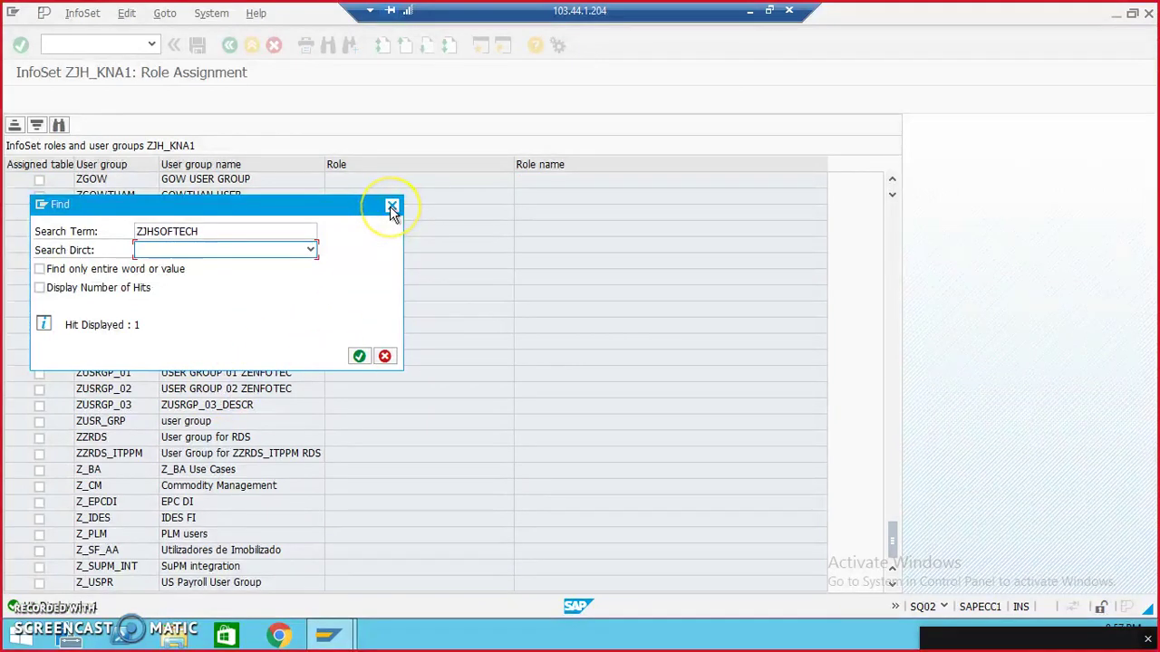
pyautogui.click(392, 208)
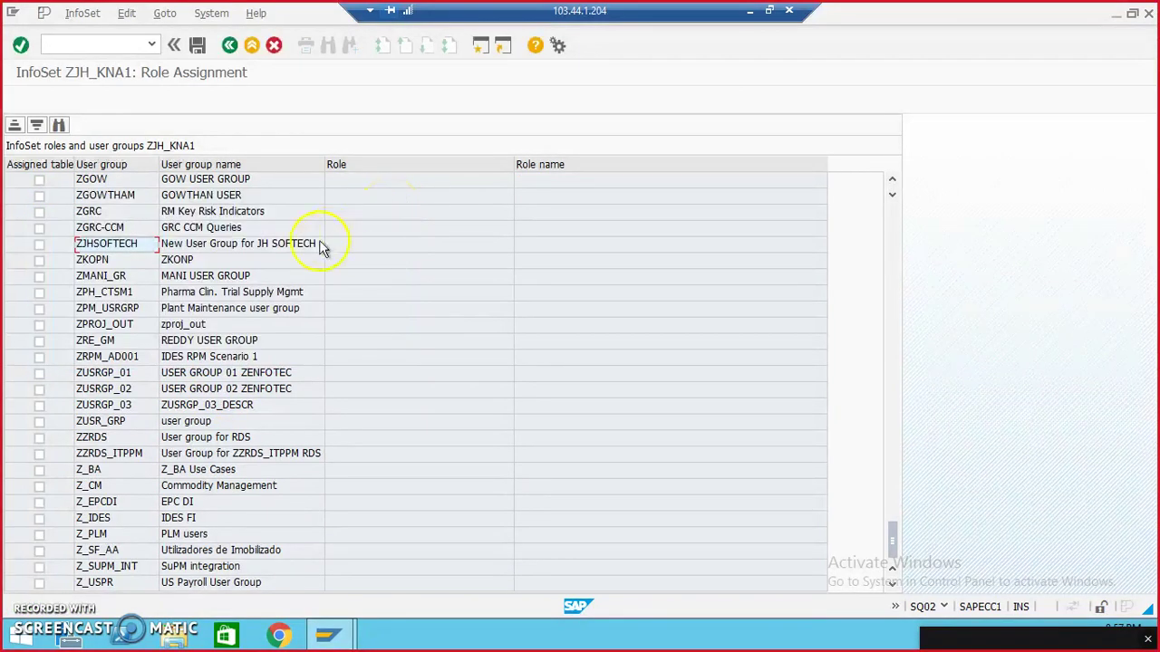
pyautogui.click(39, 244)
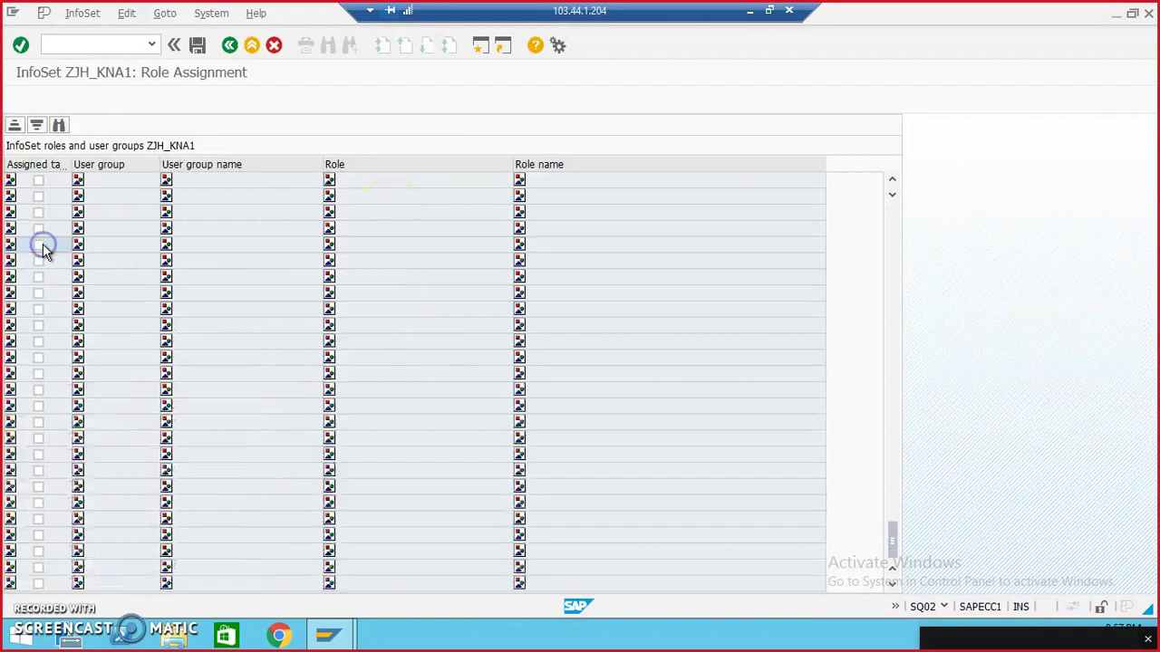
pyautogui.click(197, 45)
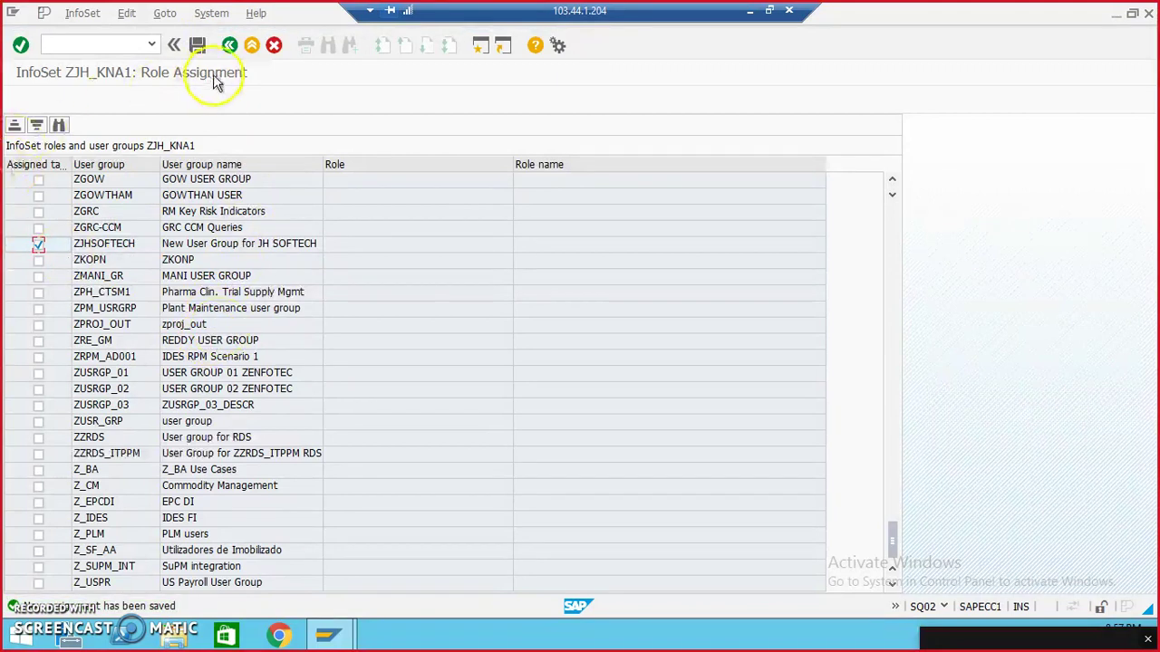
pyautogui.click(230, 45)
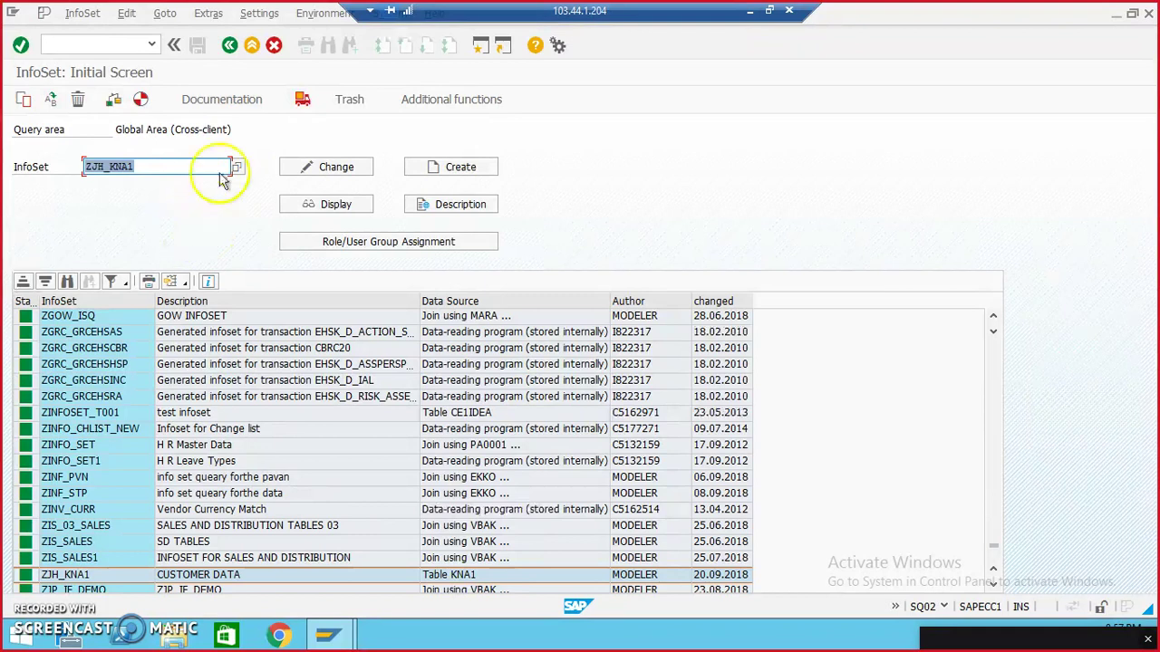
# Leave InfoSet maintenance and open the query transaction SQ01.
pyautogui.click(229, 46)
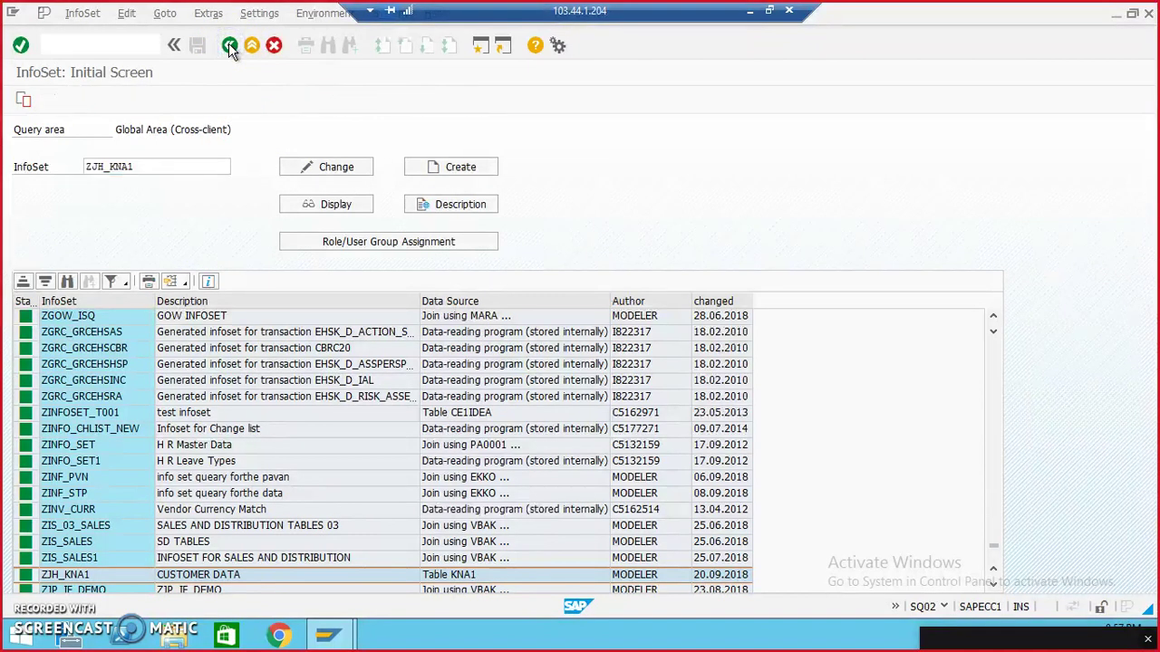
pyautogui.click(80, 43)
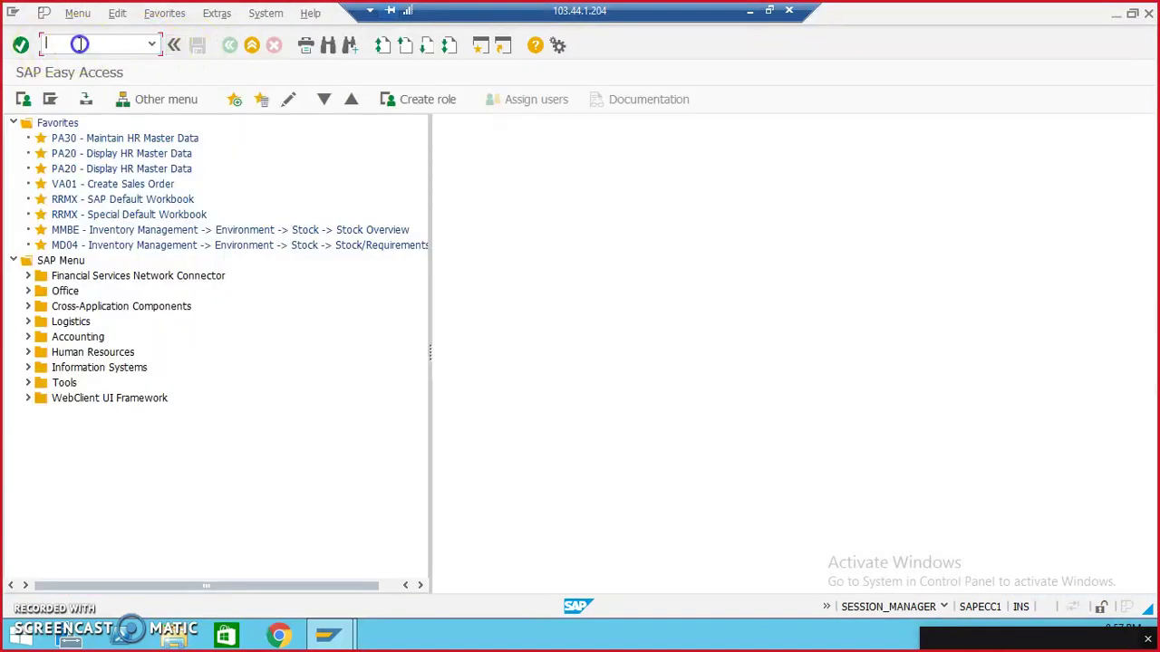
pyautogui.write('SQ01')
pyautogui.press('Return')
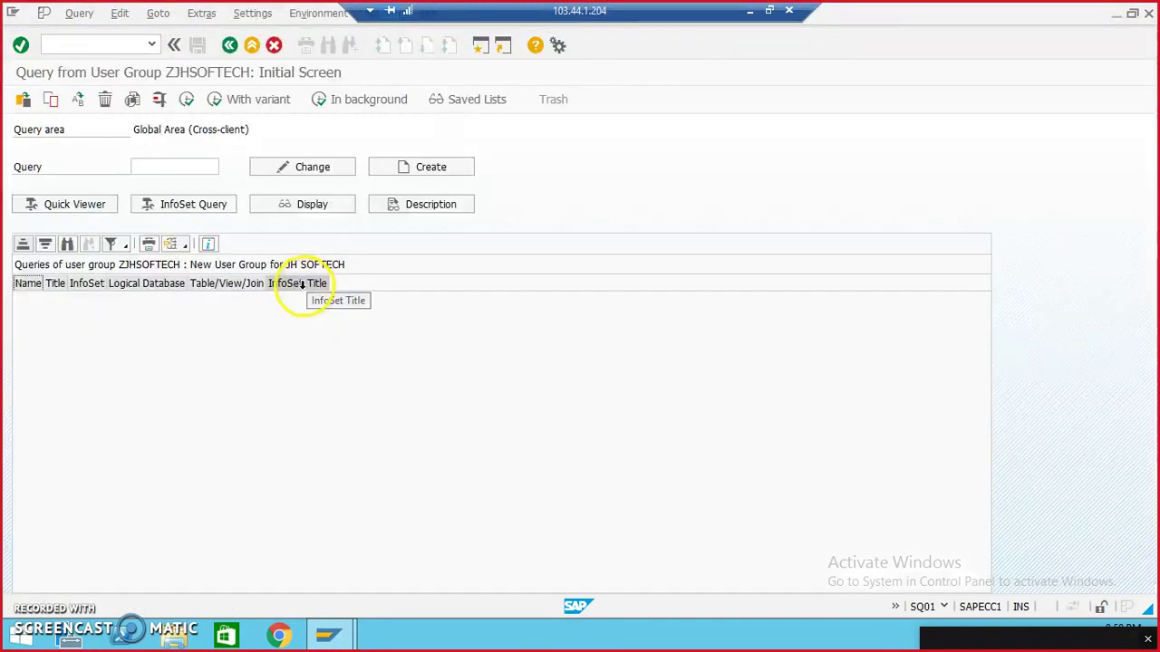
# Start an InfoSet query named ZJH_KNA1 based on the InfoSet ZJH_KNA1, CUSTOMER DATA.
pyautogui.click(151, 165)
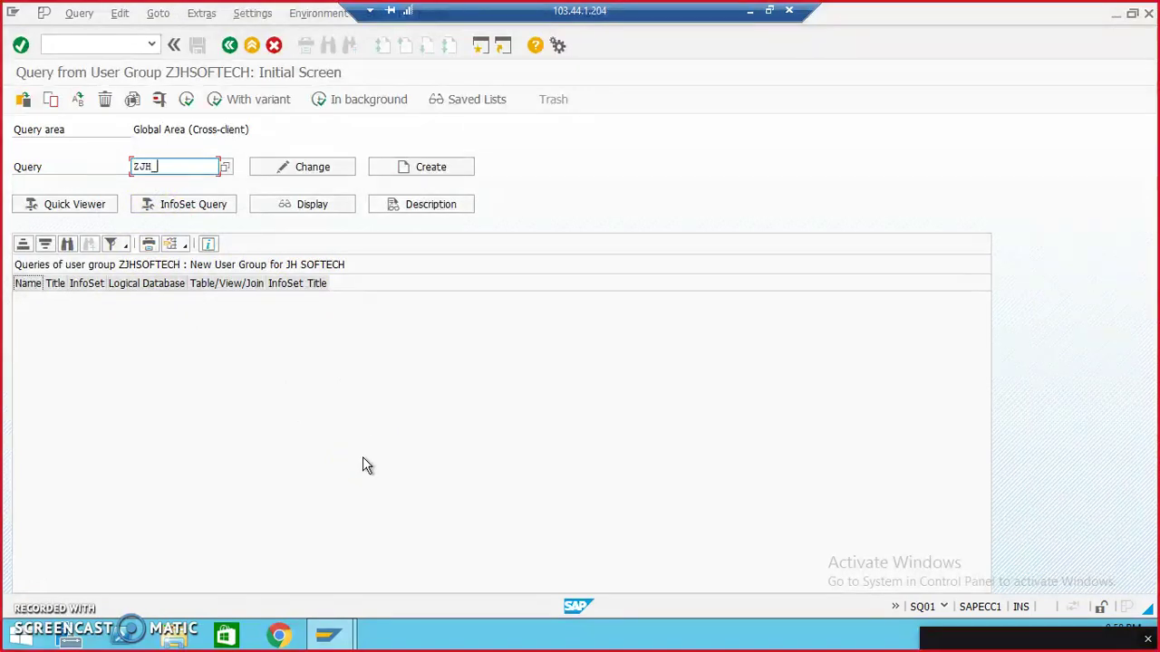
pyautogui.press('Return')
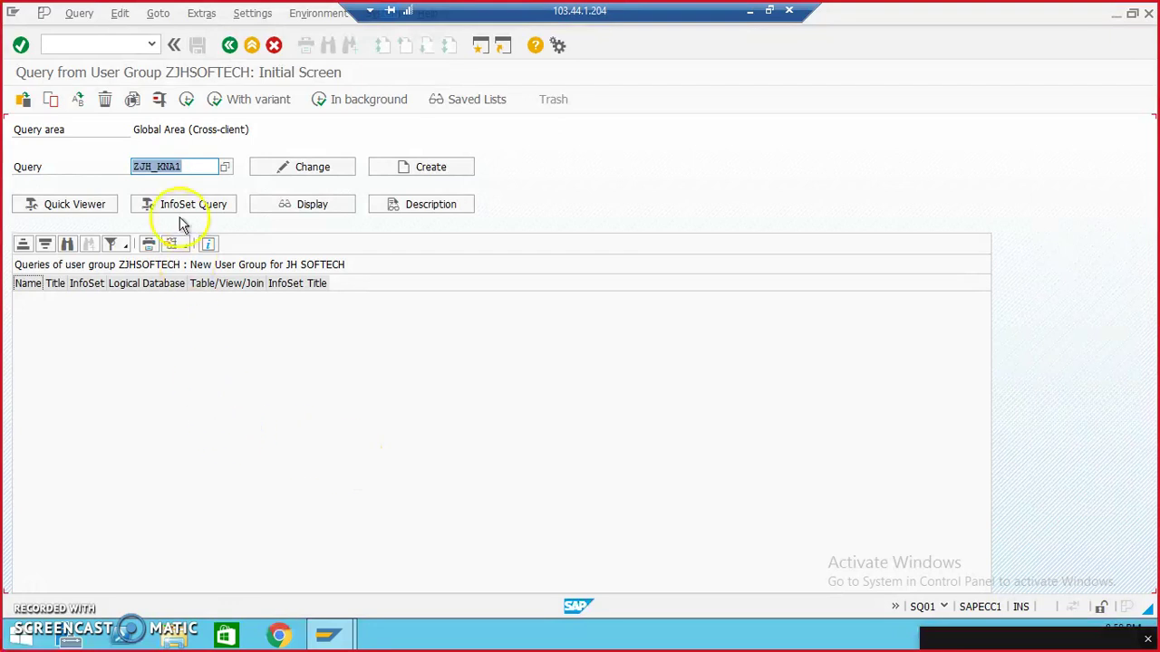
pyautogui.click(187, 208)
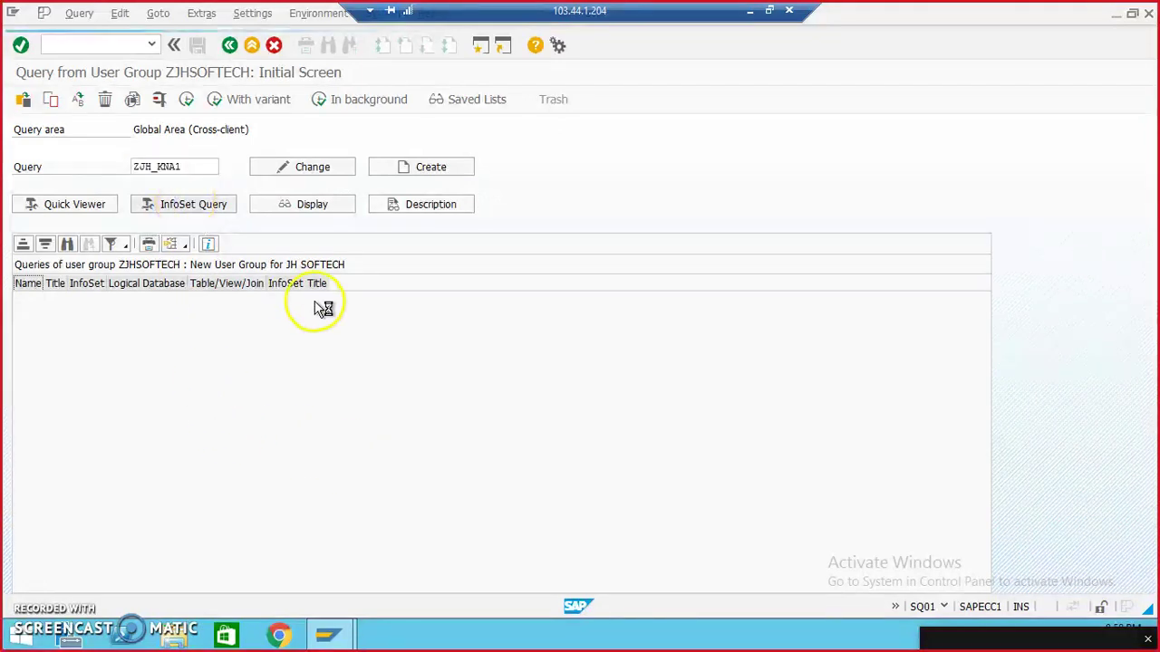
pyautogui.click(39, 268)
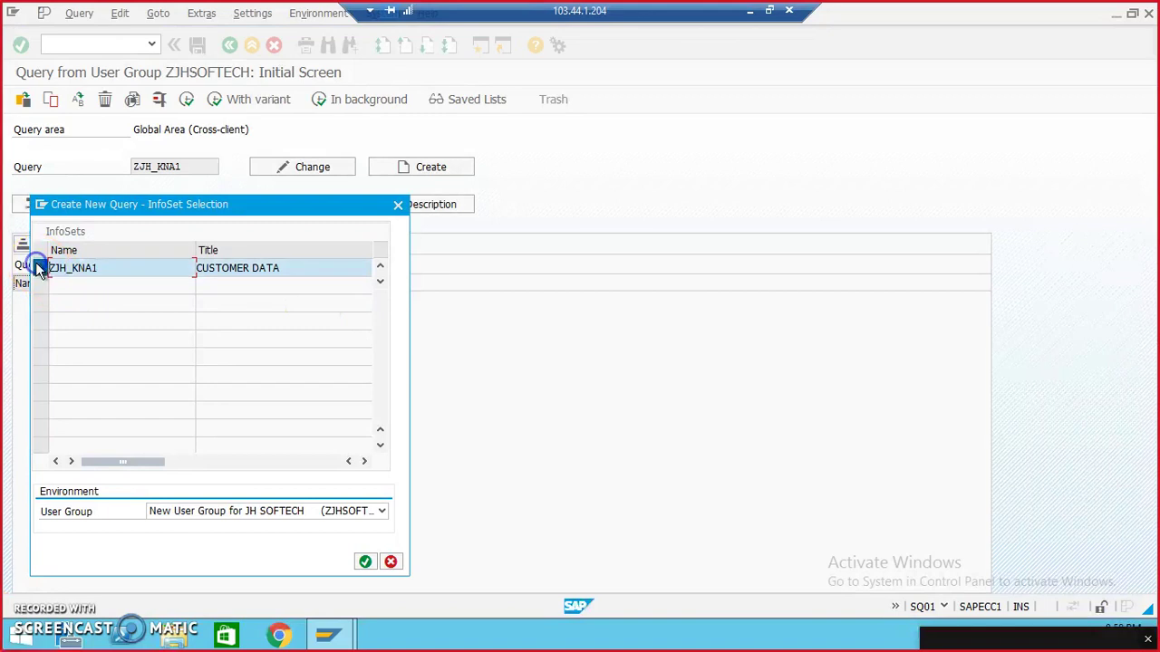
pyautogui.click(365, 562)
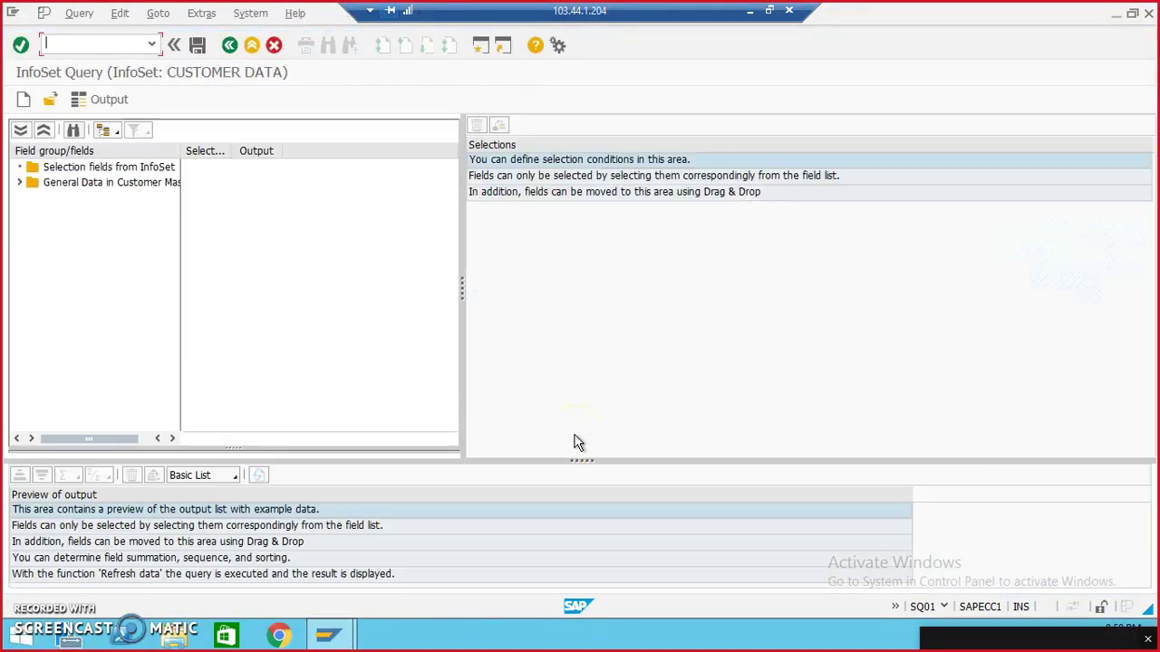
# Mark Customer Number as a selection field and City, Name 1, Country Key and Customer Number as output fields.
pyautogui.click(24, 187)
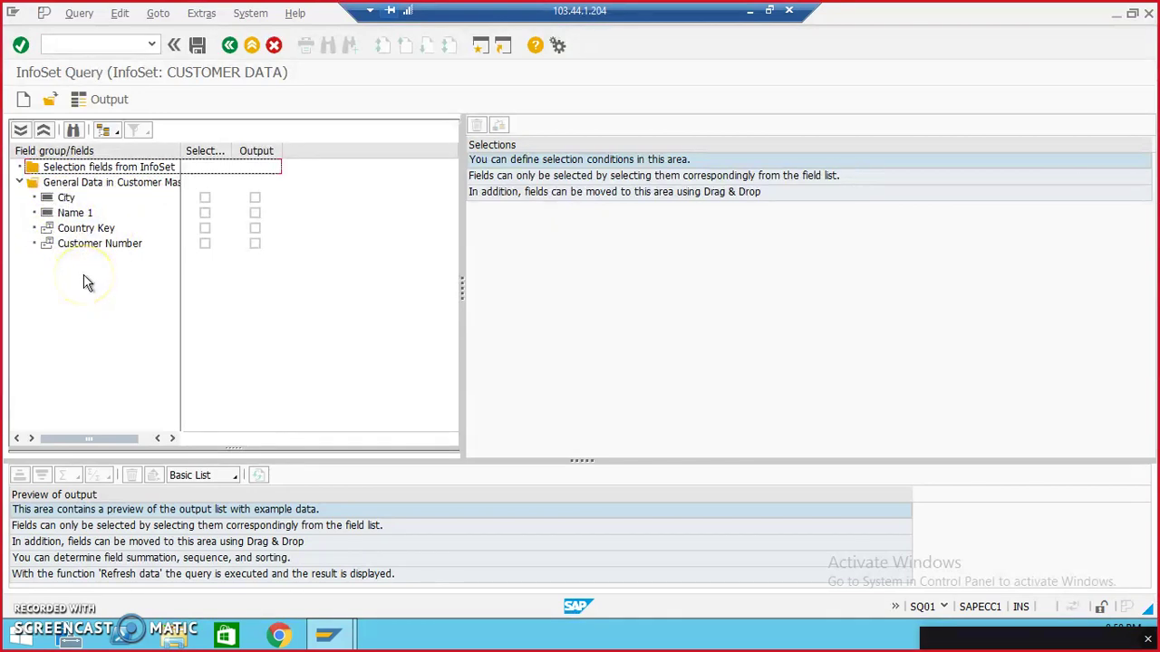
pyautogui.click(206, 246)
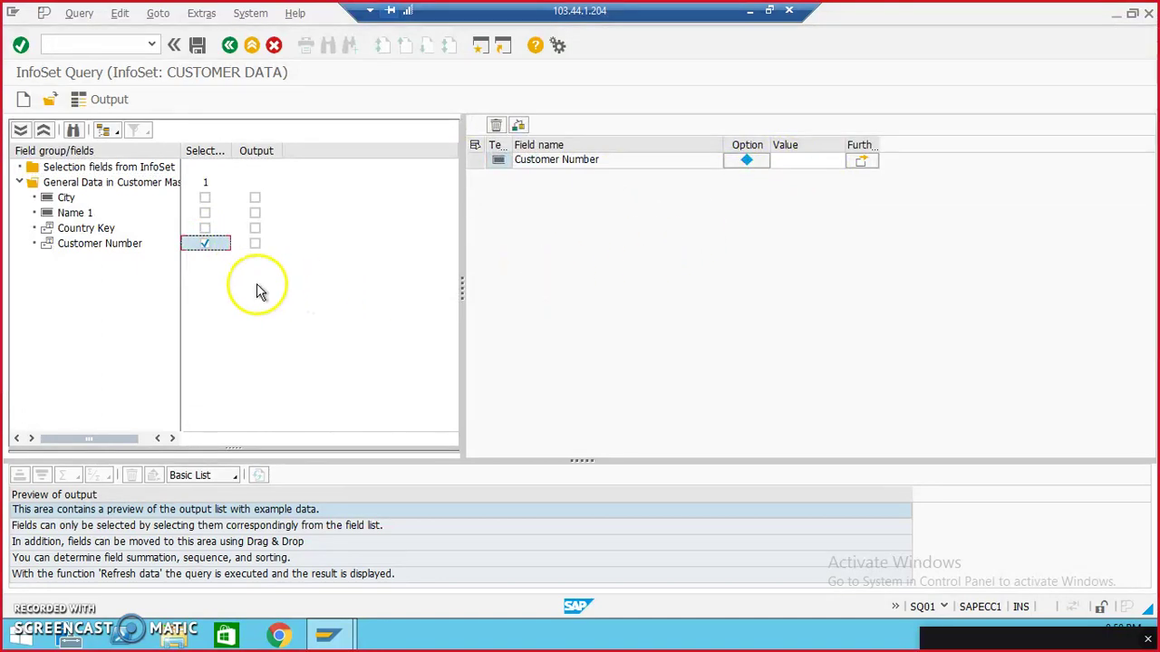
pyautogui.click(254, 197)
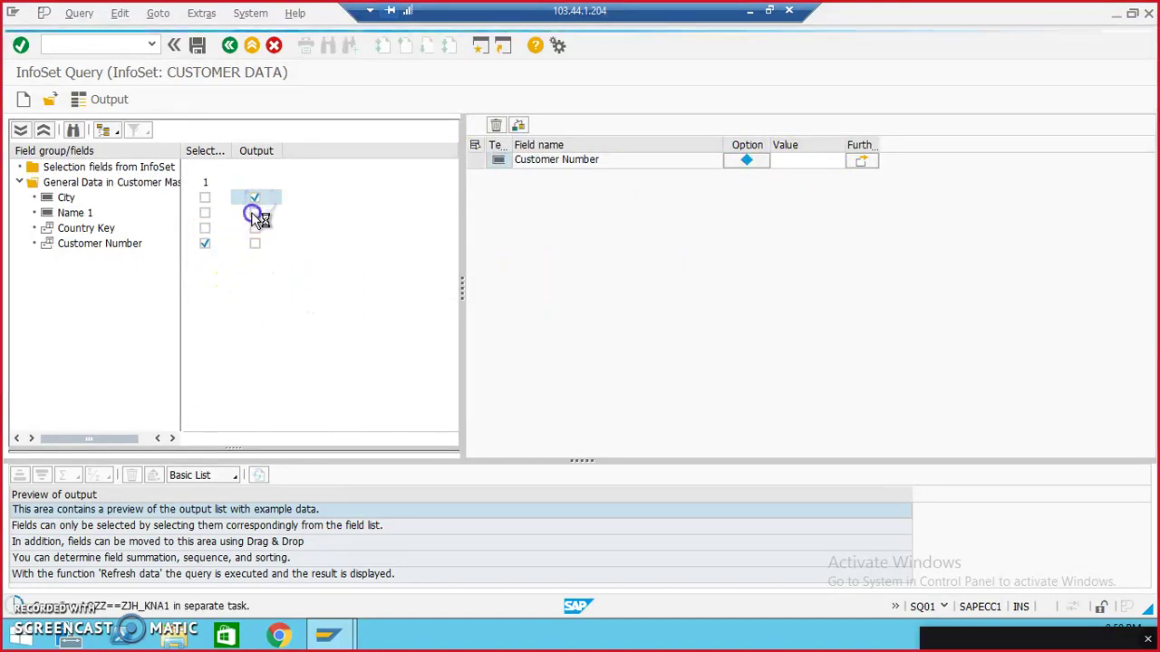
pyautogui.click(257, 214)
pyautogui.click(255, 228)
pyautogui.click(255, 243)
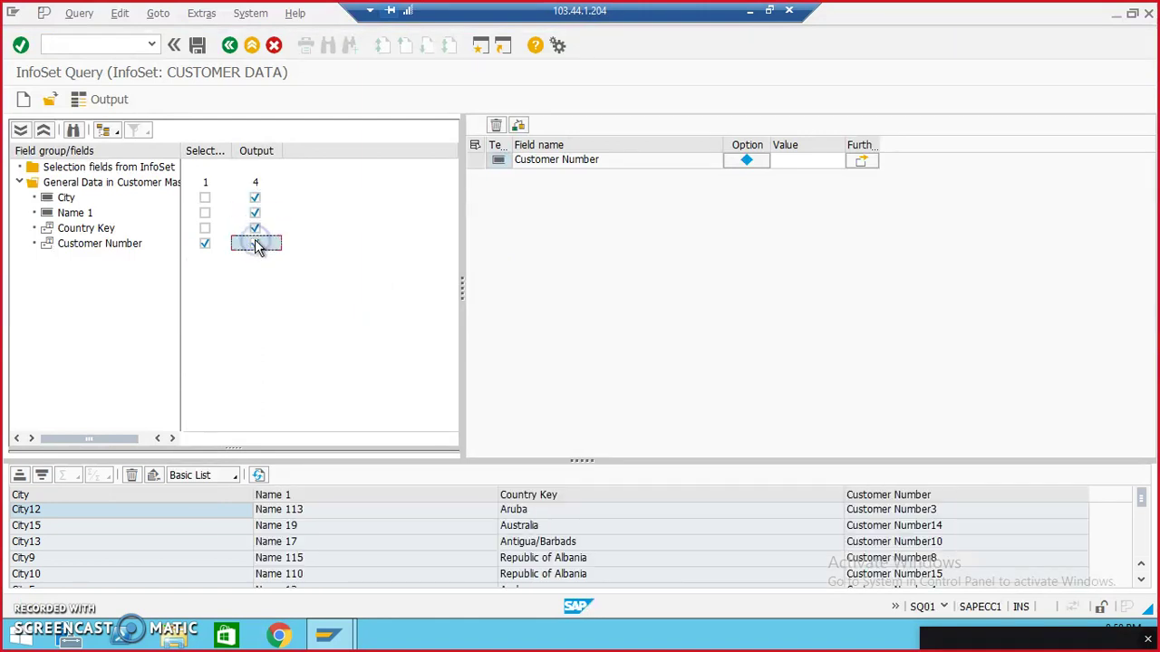
# Run the query output with a maximum of 100 datasets and look through the resulting customer list.
pyautogui.click(108, 100)
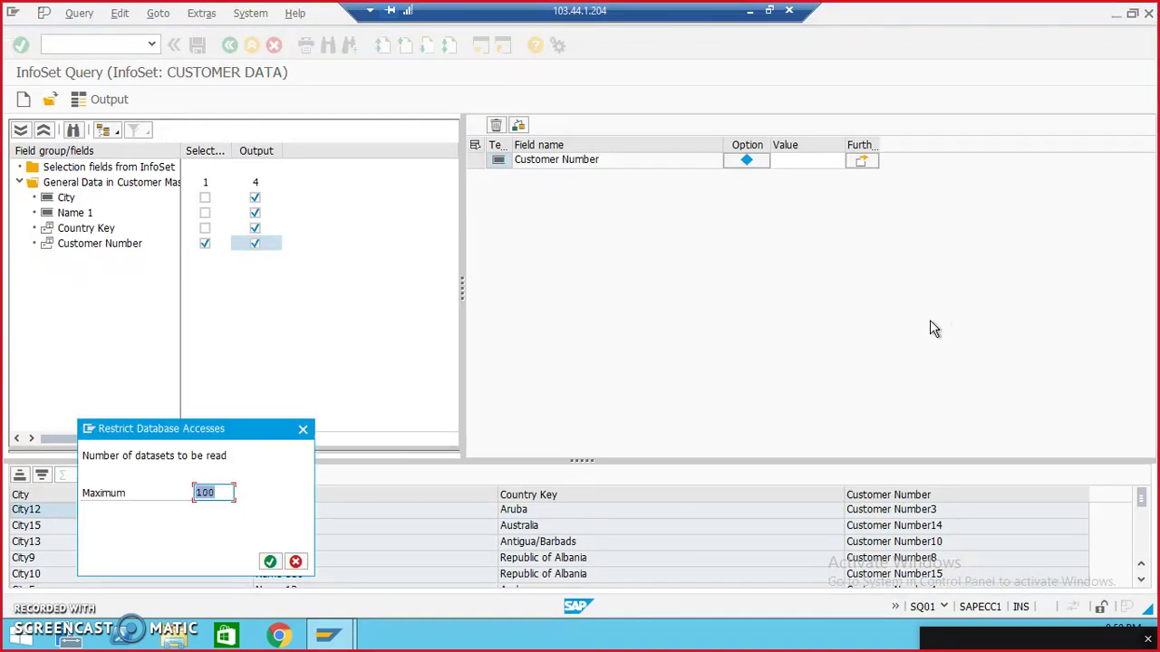
pyautogui.click(272, 562)
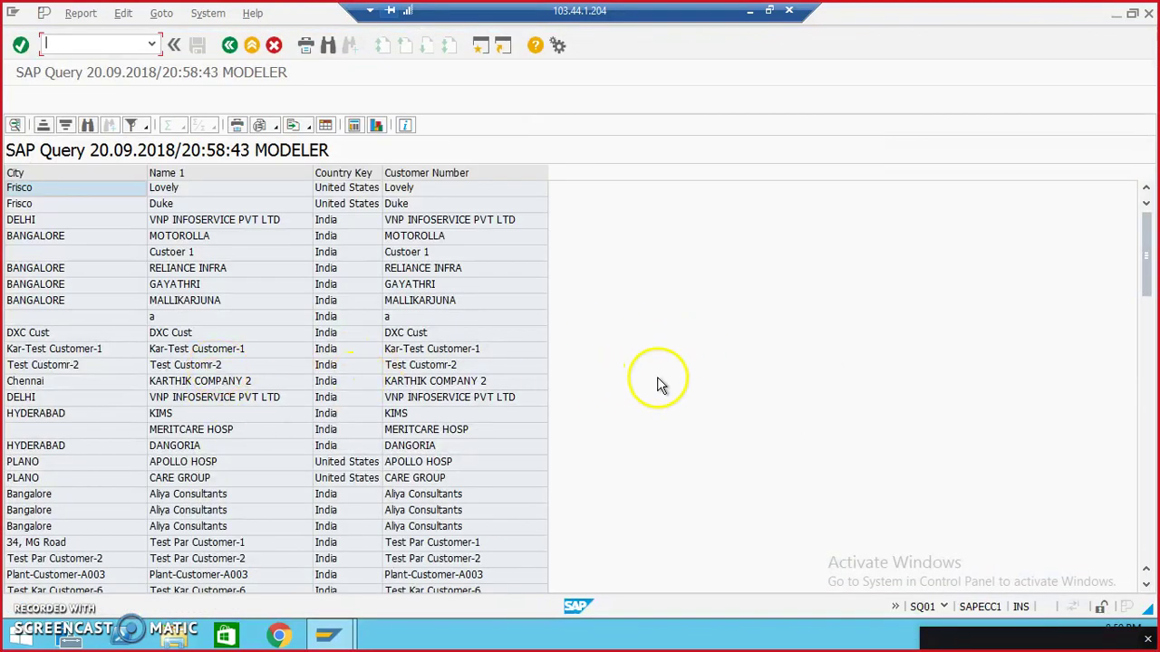
pyautogui.click(1149, 344)
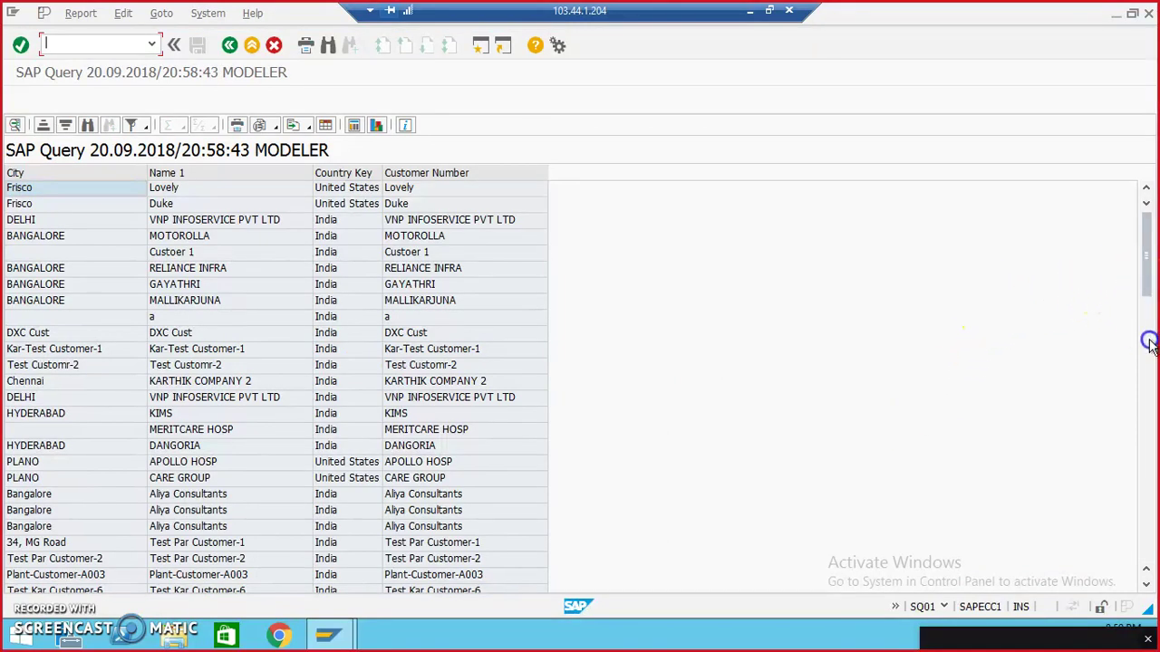
pyautogui.moveTo(1149, 344); pyautogui.dragTo(1142, 422)
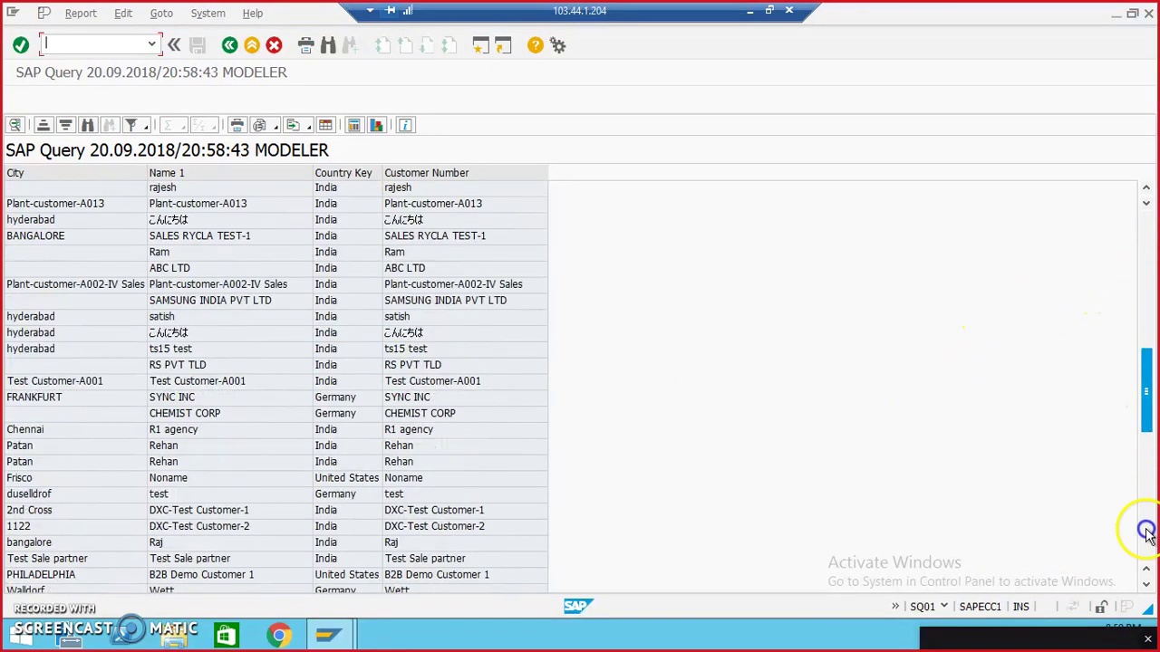
pyautogui.moveTo(1142, 365); pyautogui.dragTo(1139, 224)
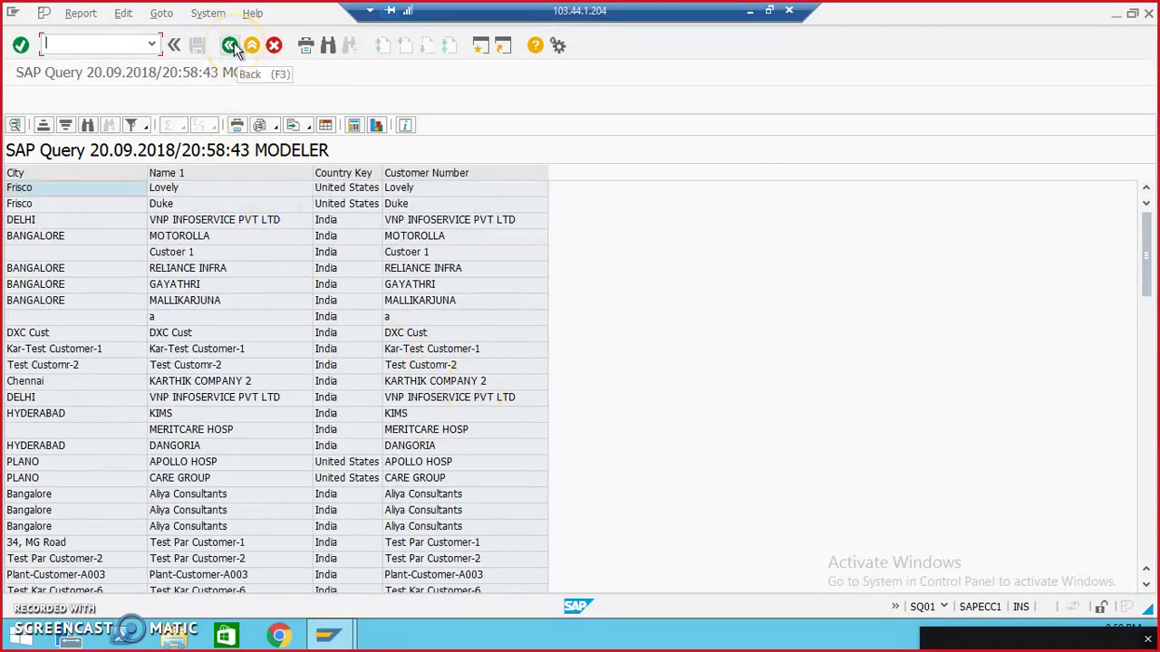
# Leave the query output and the InfoSet query without completing the save, returning to SAP Easy Access.
pyautogui.click(231, 46)
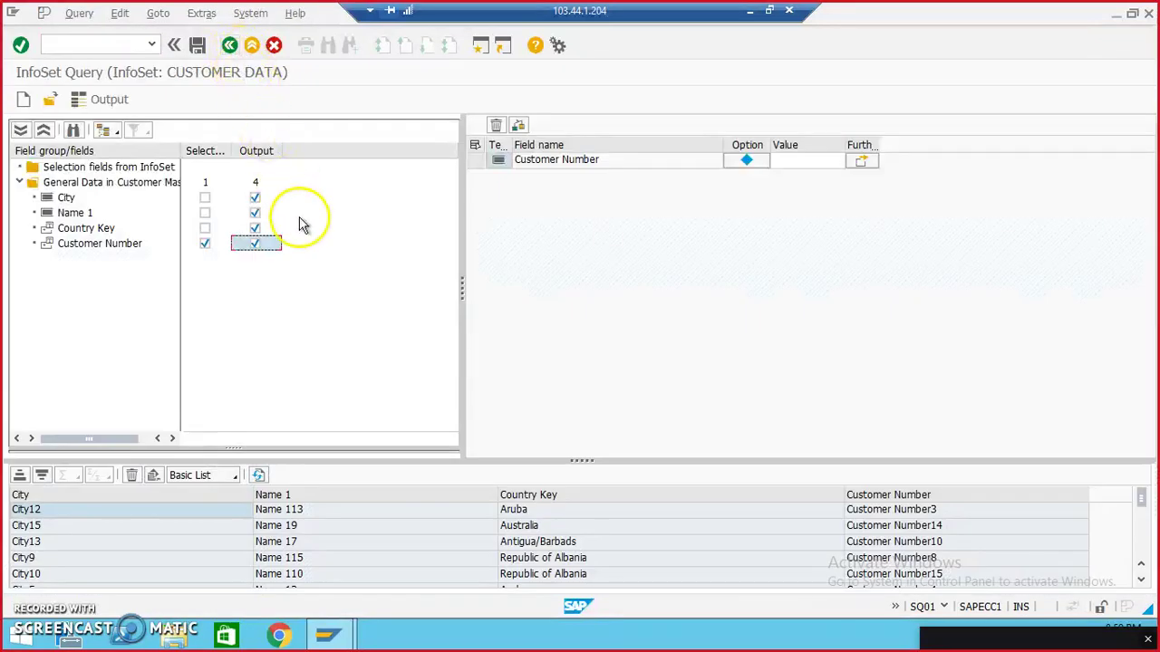
pyautogui.click(230, 46)
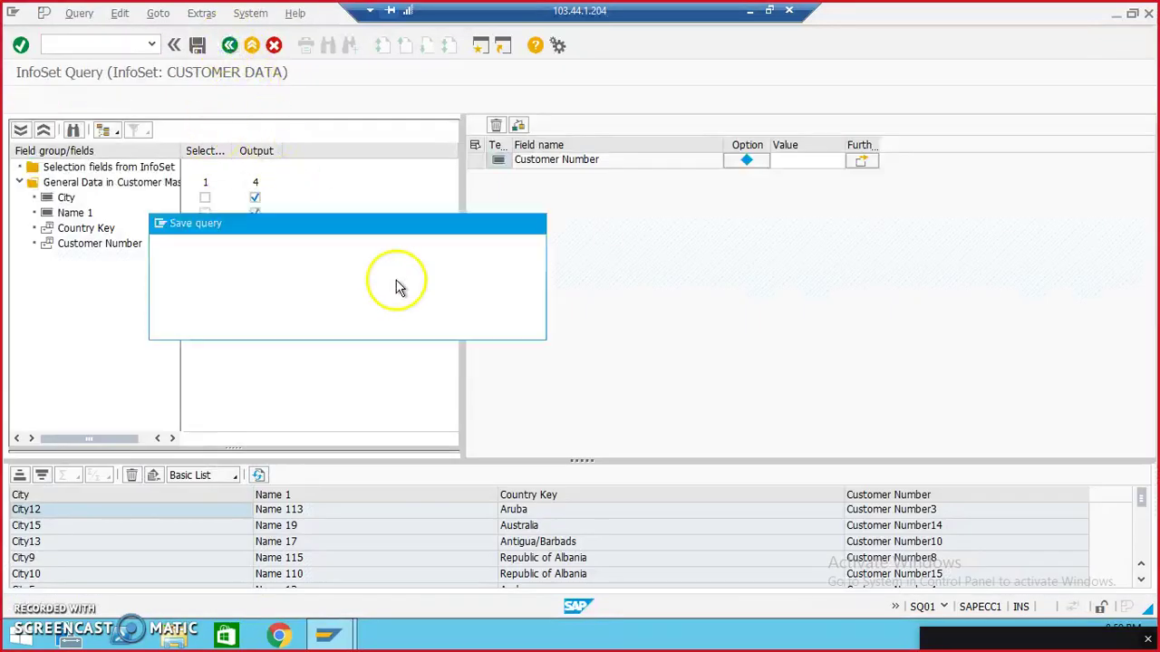
pyautogui.click(243, 328)
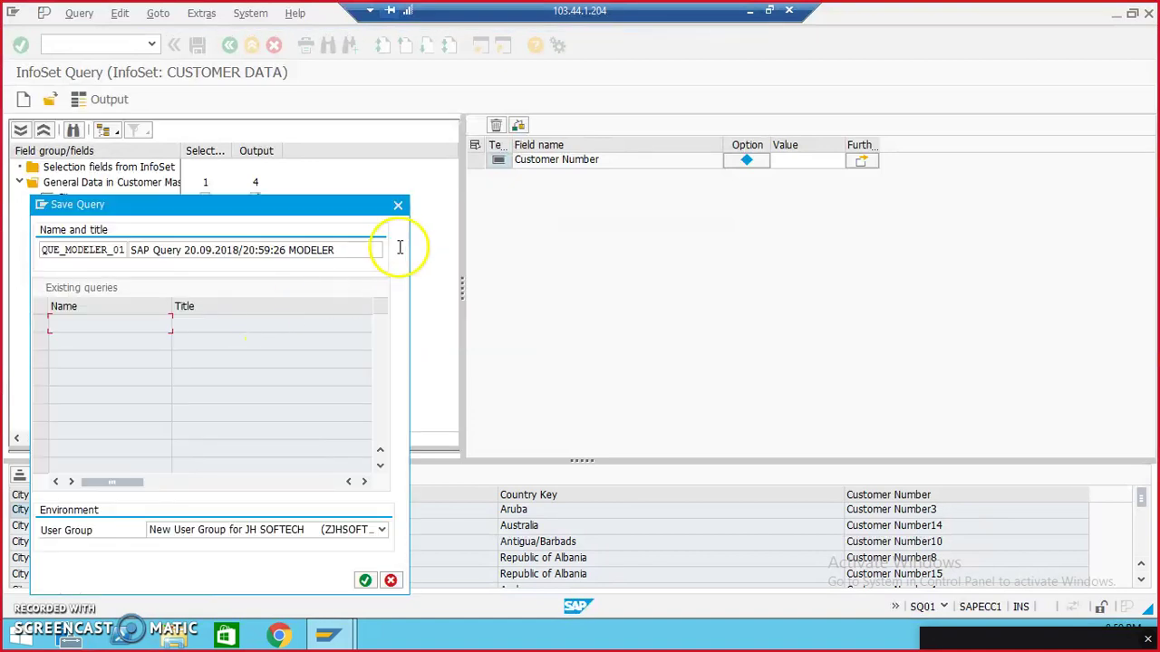
pyautogui.click(400, 211)
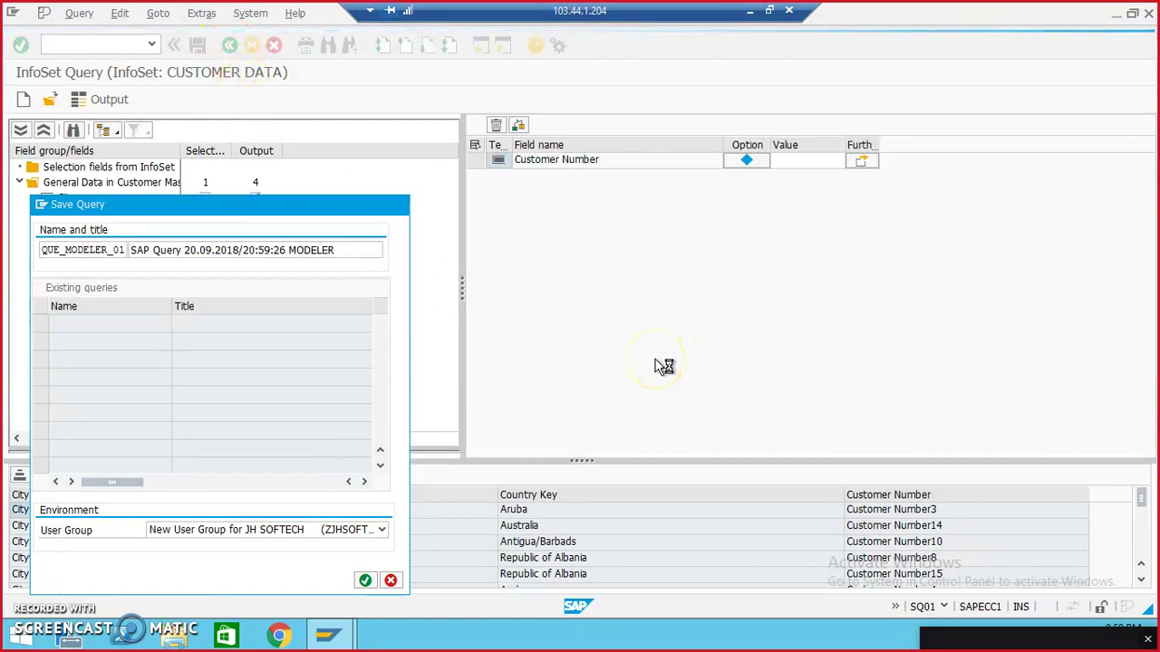
pyautogui.click(230, 47)
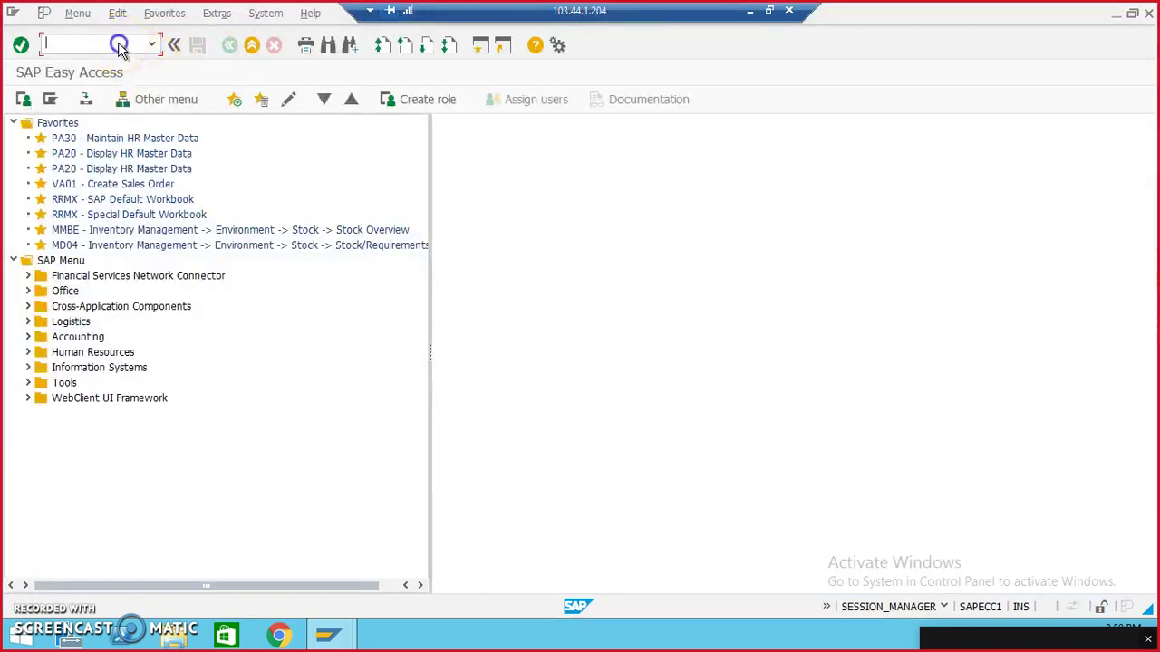
# Open transaction RSO2 to maintain generic DataSources.
pyautogui.write('S')
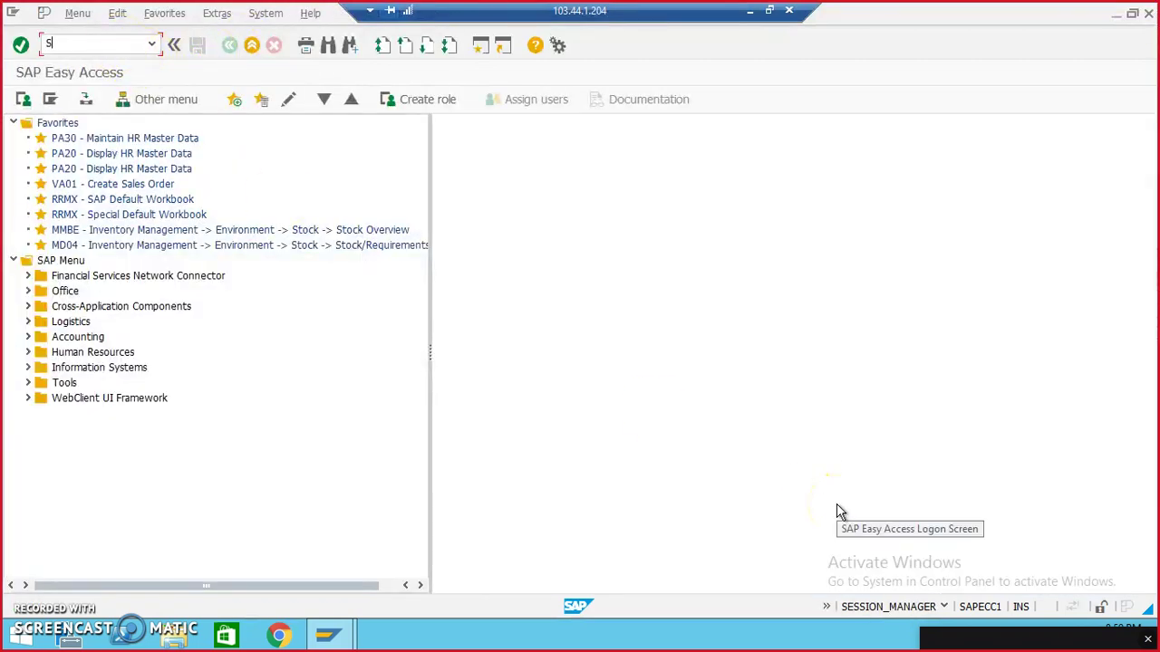
pyautogui.write('S02')
pyautogui.press('Return')
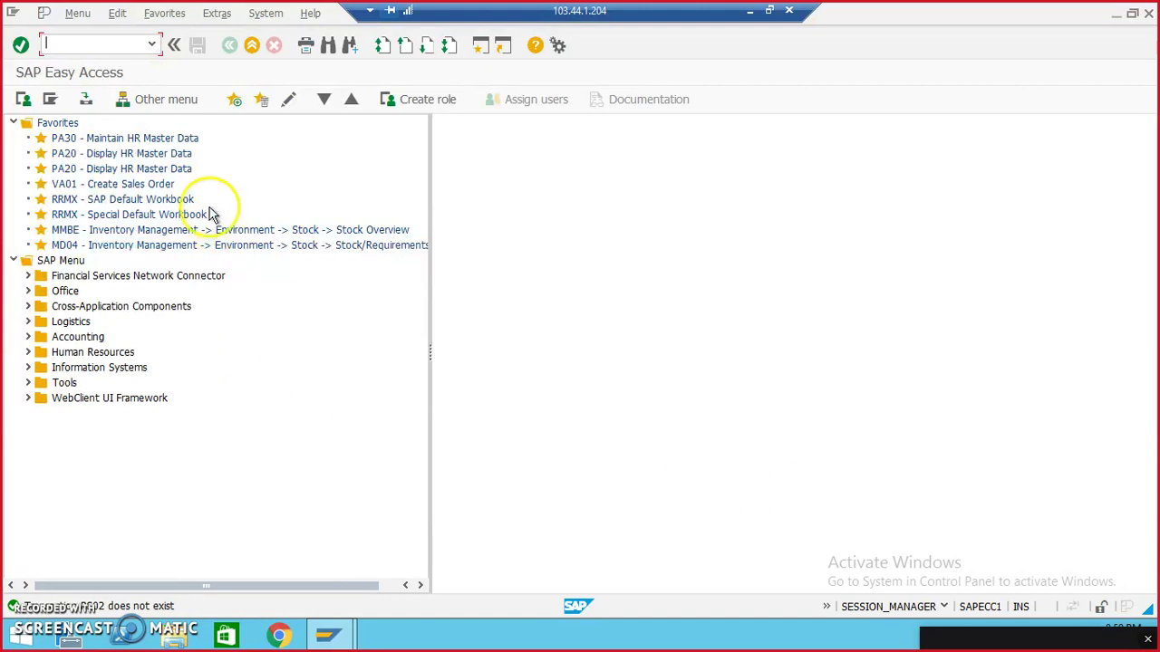
pyautogui.write('2')
pyautogui.press('Return')
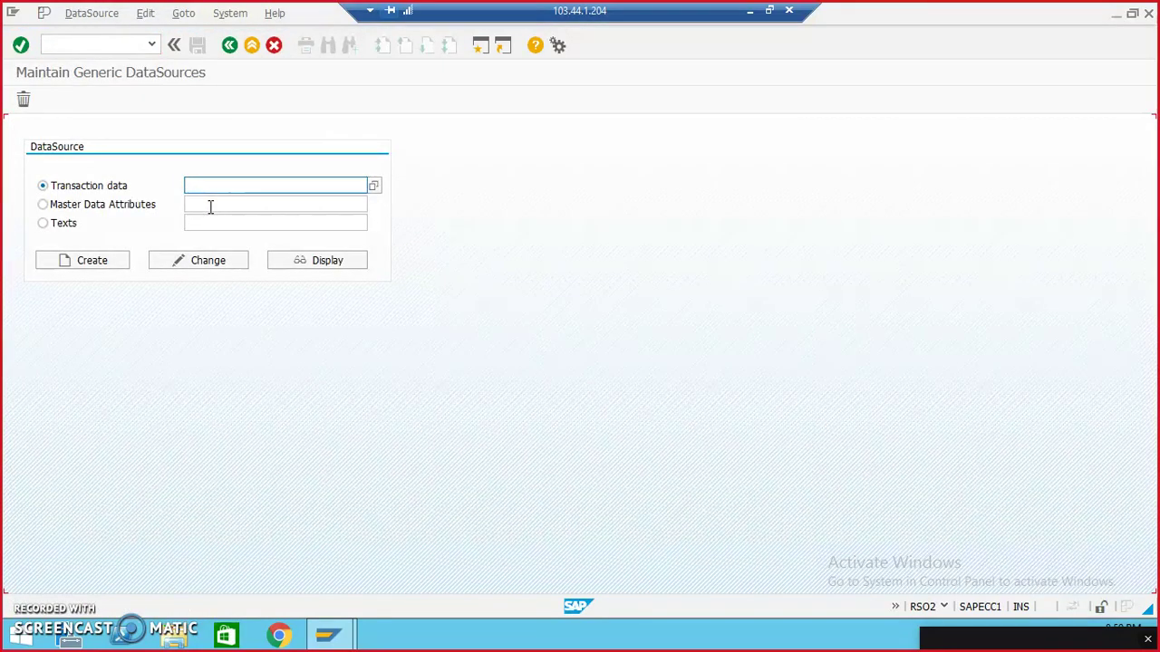
# Start creating a transaction data DataSource named ZJH_CUST_IS.
pyautogui.click(220, 187)
pyautogui.write('ZJH_')
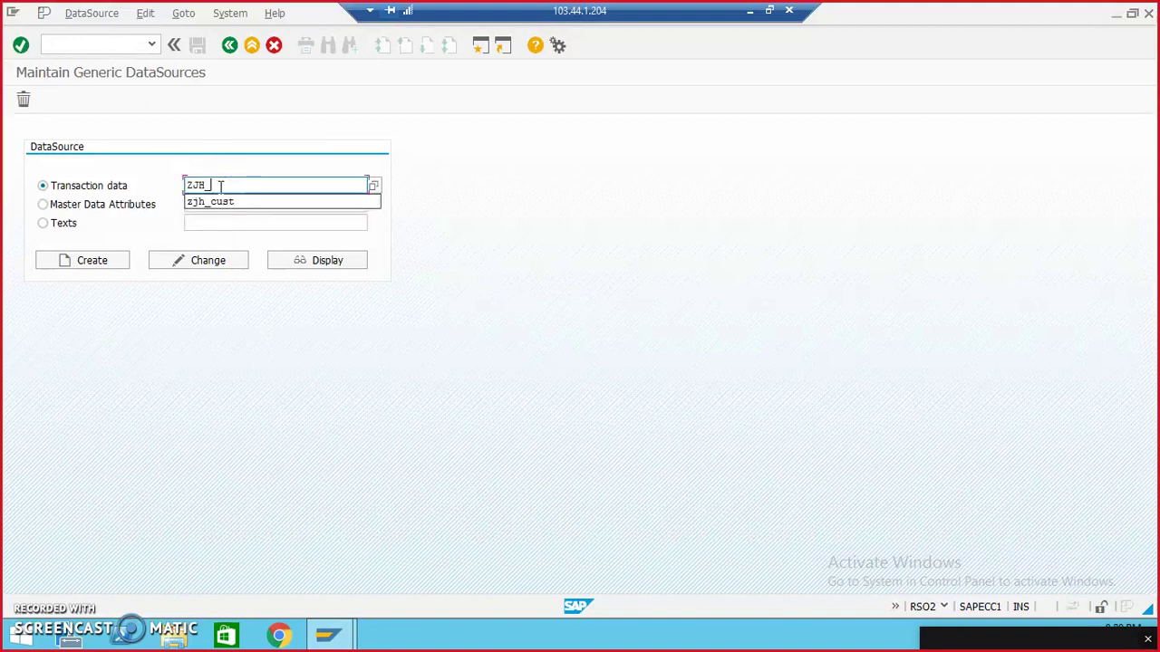
pyautogui.write('CUST_IS')
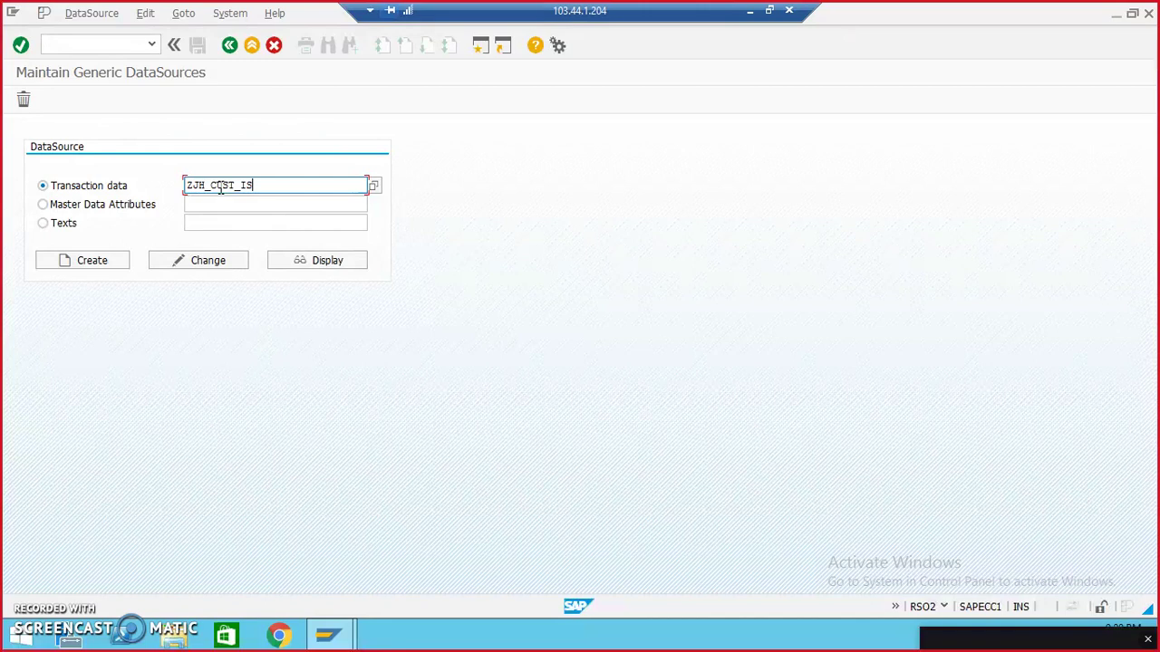
pyautogui.click(115, 265)
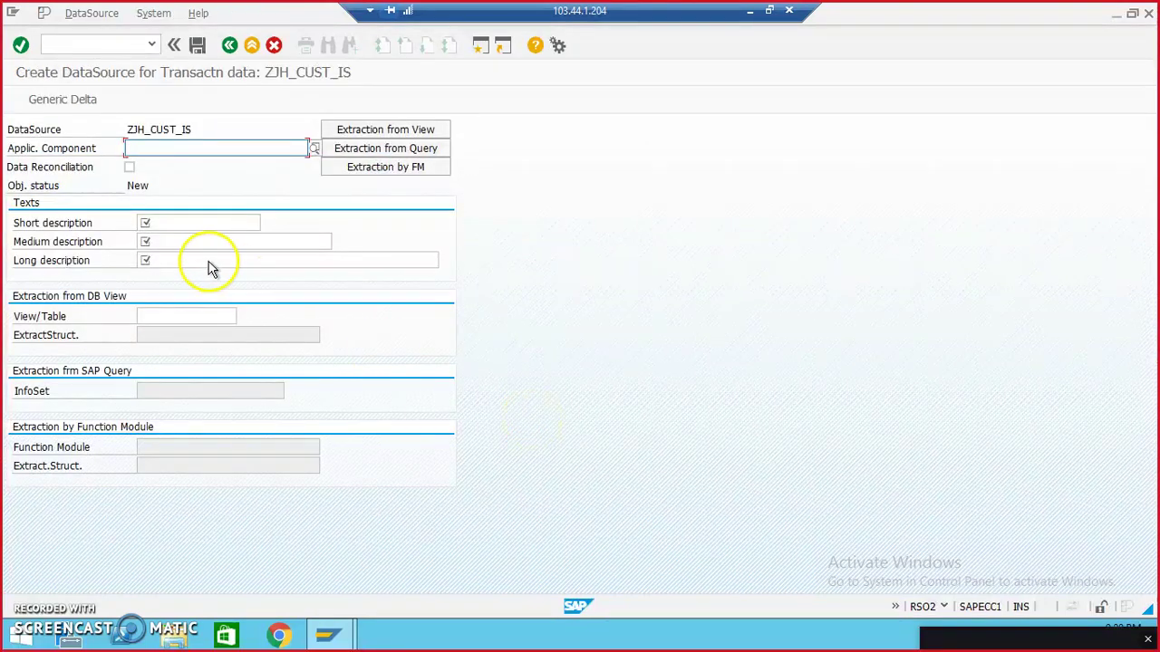
# Set the application component to SD-IO, Sales master data, found under SAP-R/3 and SD in the component hierarchy.
pyautogui.click(216, 149)
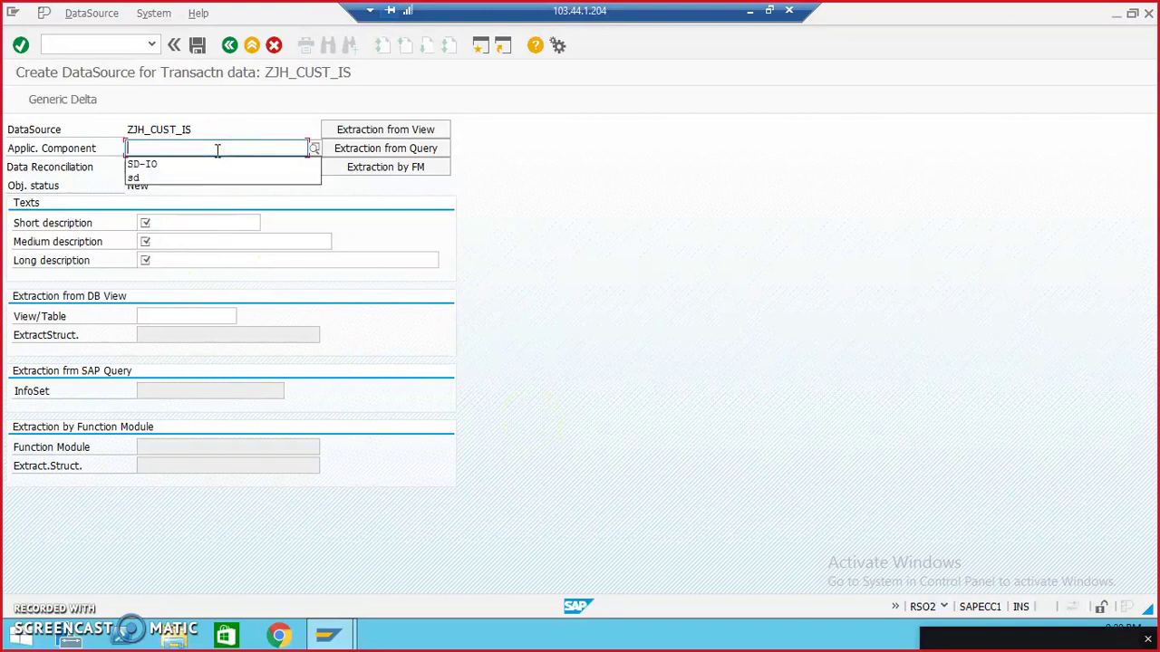
pyautogui.press('Down')
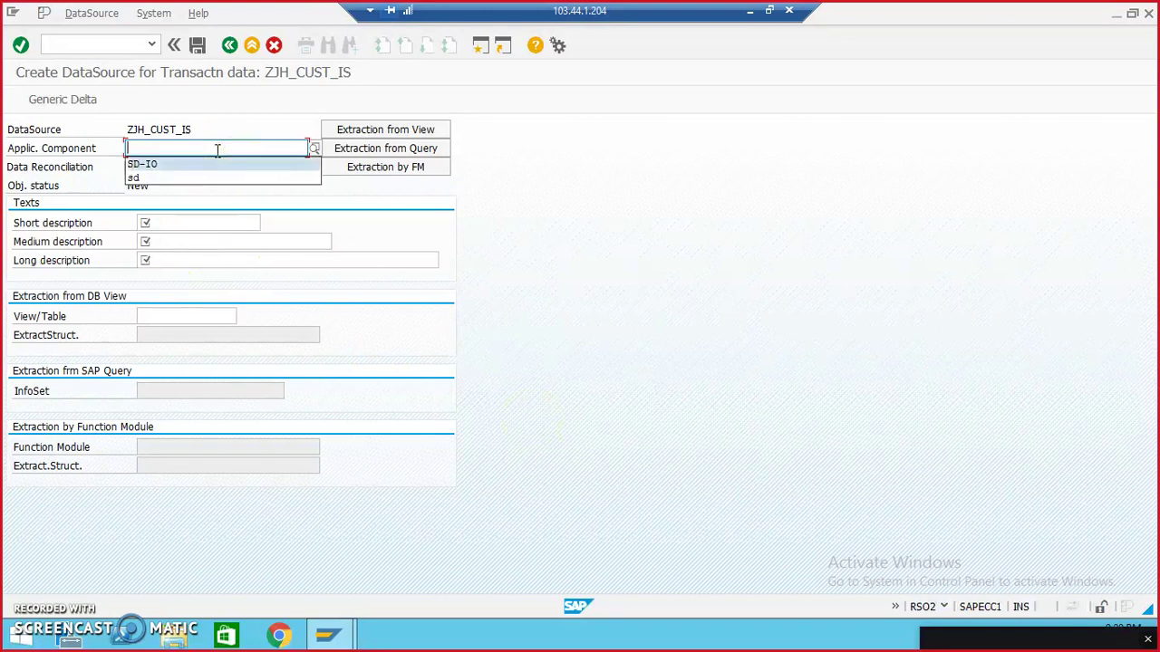
pyautogui.press('Return')
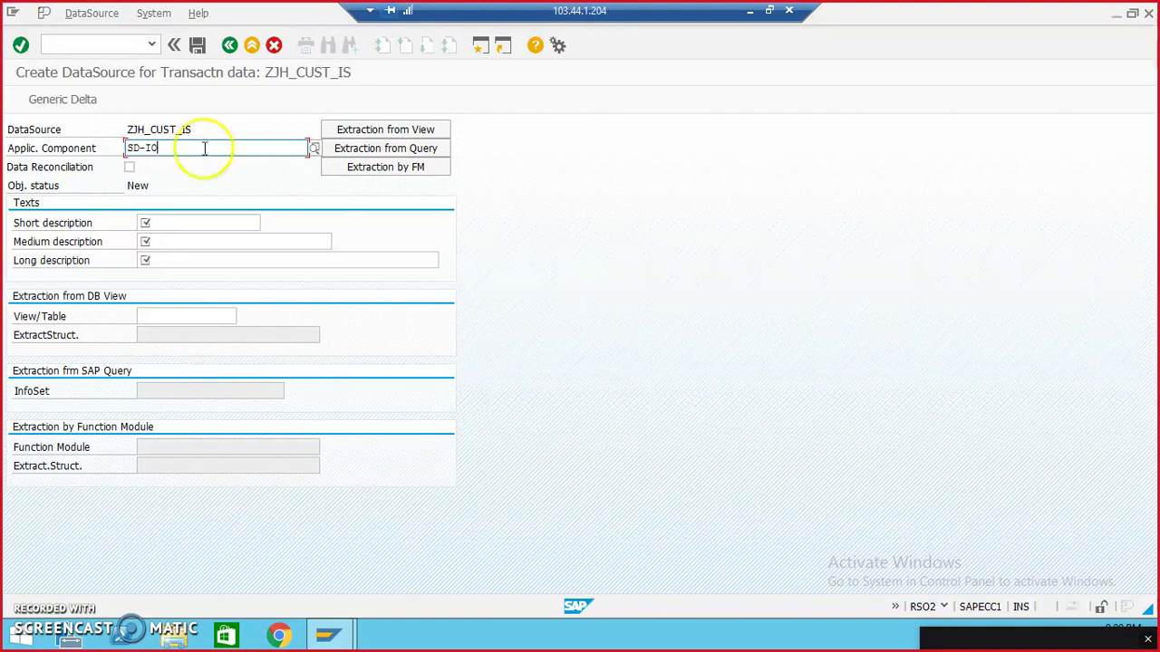
pyautogui.click(191, 226)
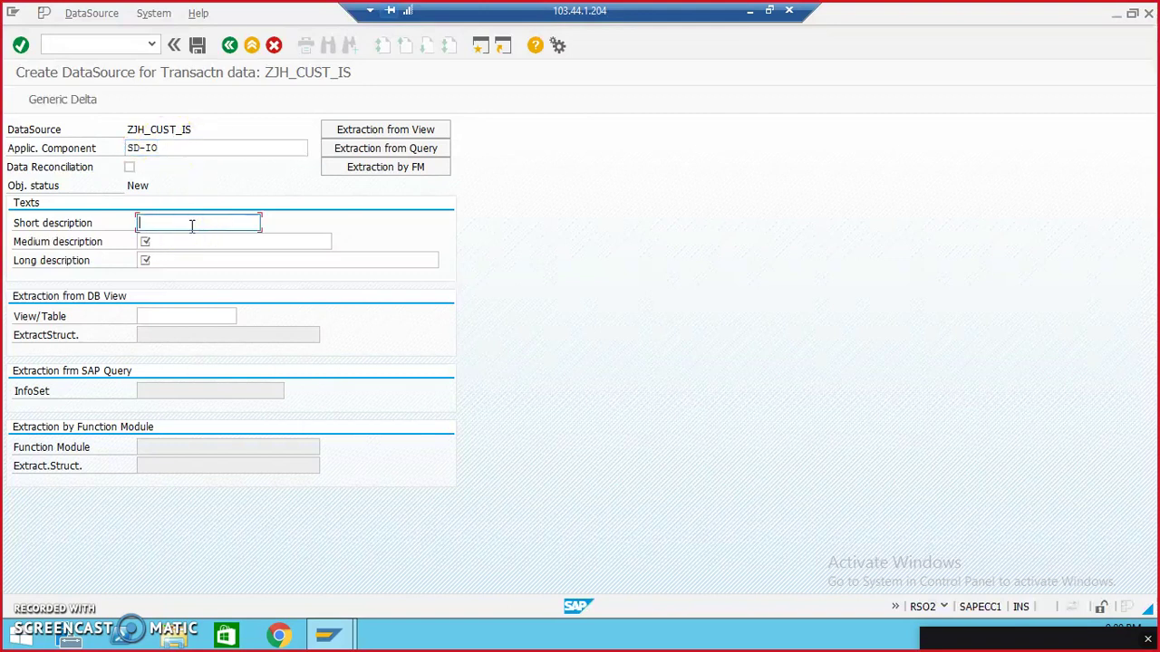
pyautogui.click(220, 145)
pyautogui.click(313, 148)
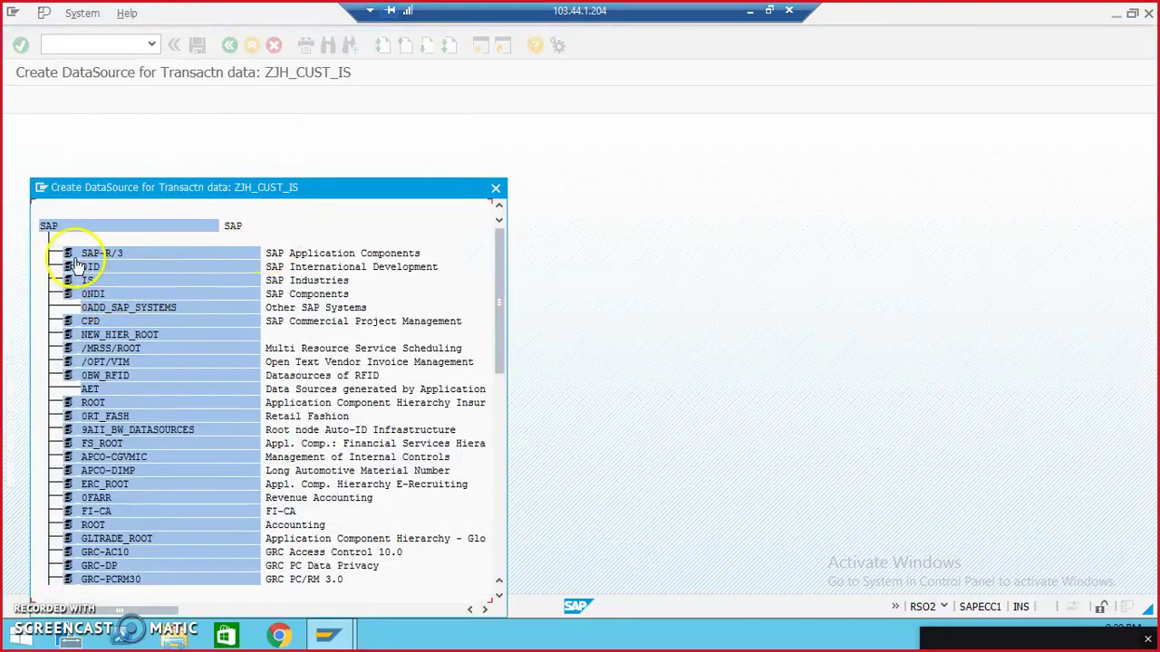
pyautogui.click(68, 256)
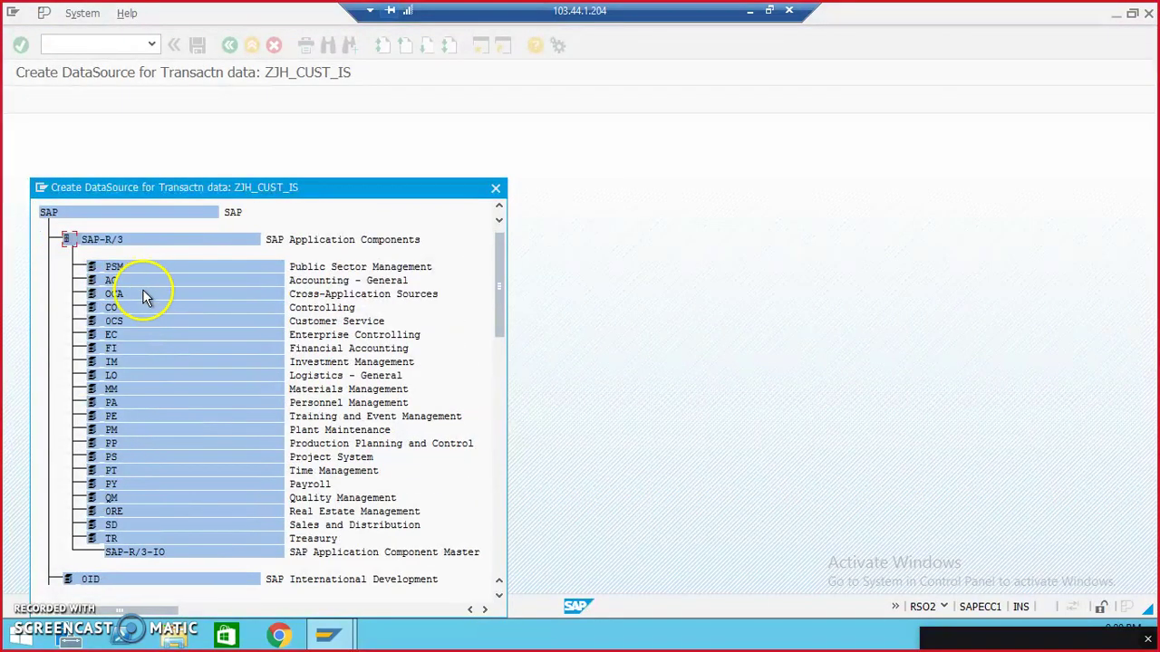
pyautogui.scroll(-1, 141, 525)
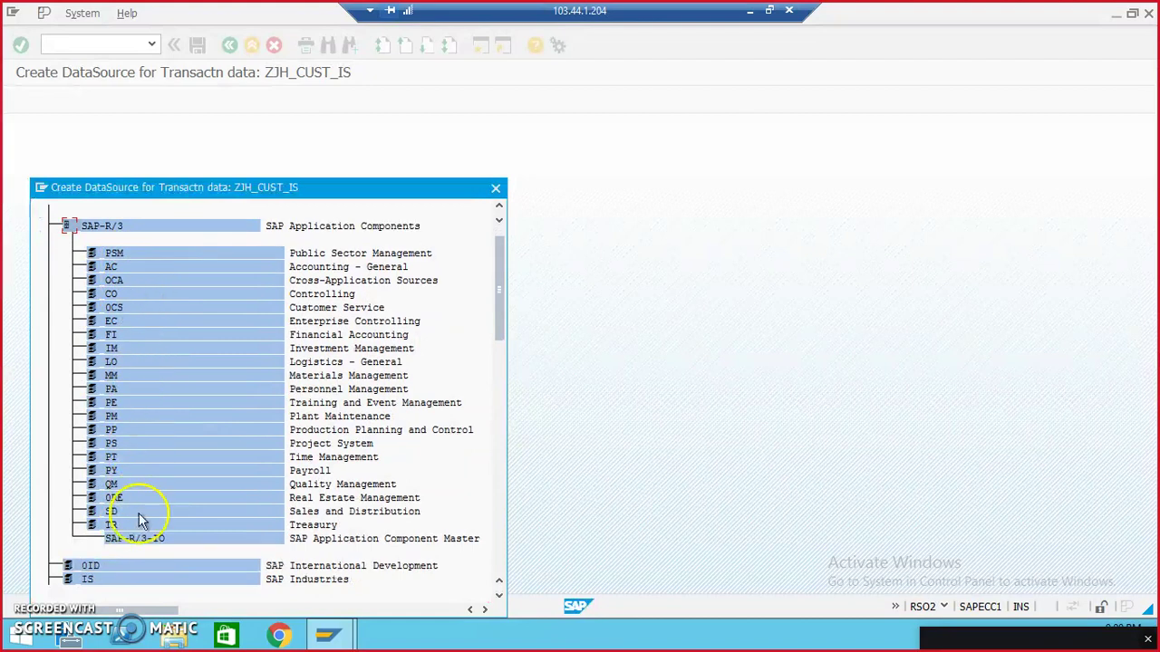
pyautogui.click(92, 511)
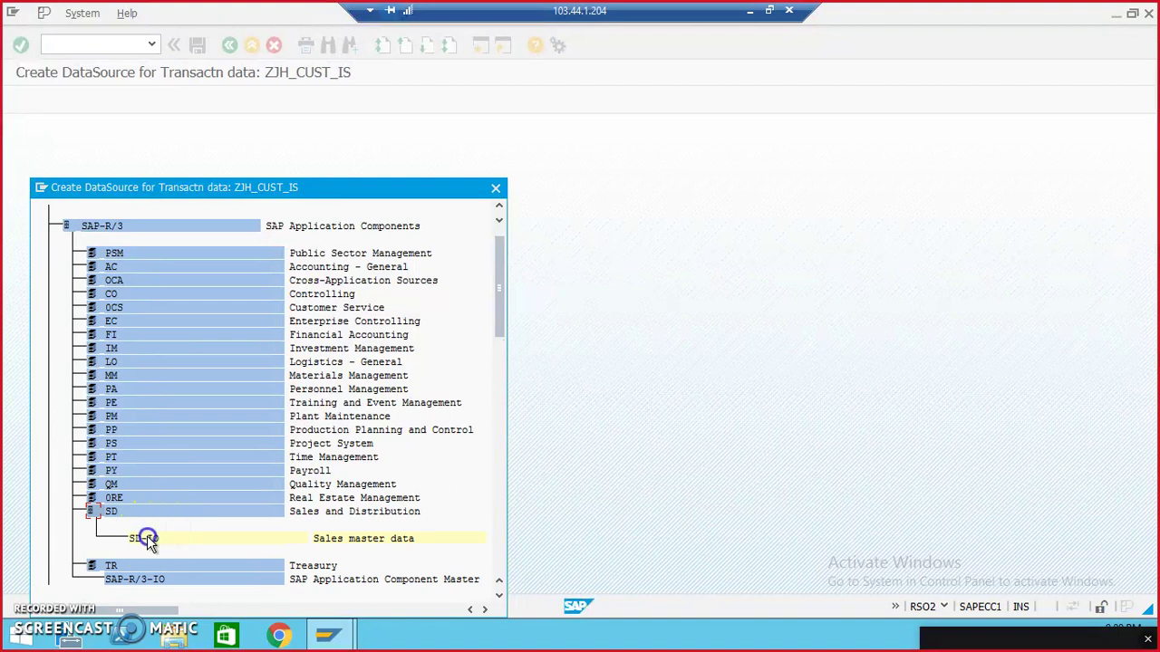
pyautogui.doubleClick(147, 536)
# Fill in the DataSource texts: short description Cust Data, medium description Cust, and long description Customer Data.
pyautogui.click(215, 226)
pyautogui.write('SA')
pyautogui.press('BackSpace')
pyautogui.press('BackSpace')
pyautogui.write('C')
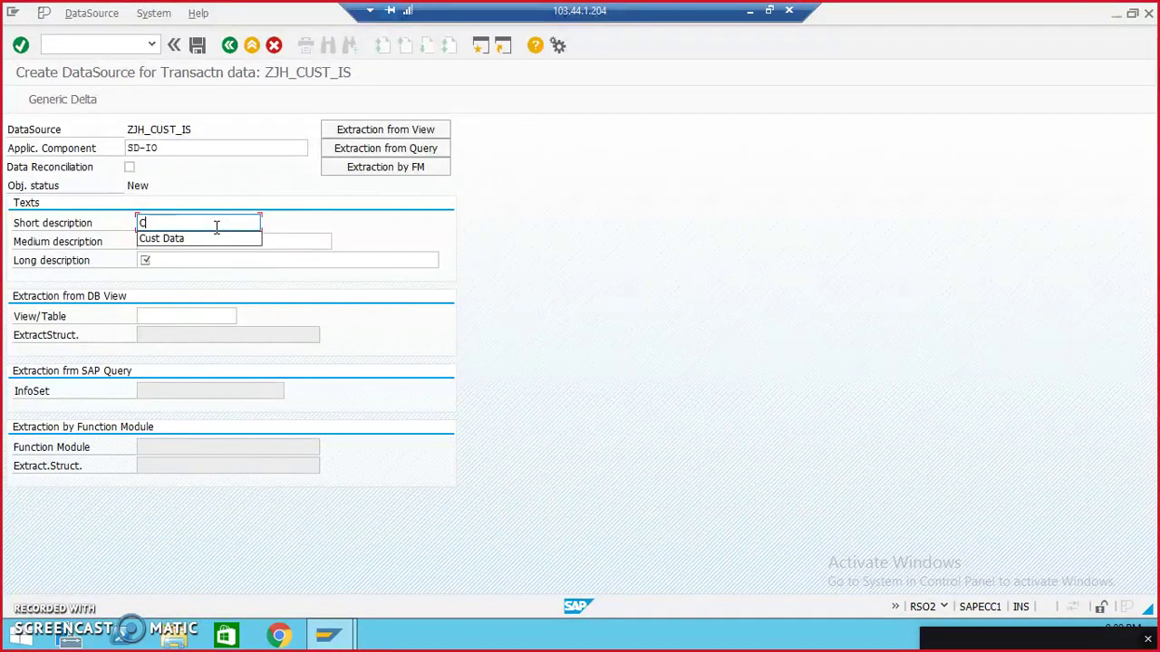
pyautogui.press('Down')
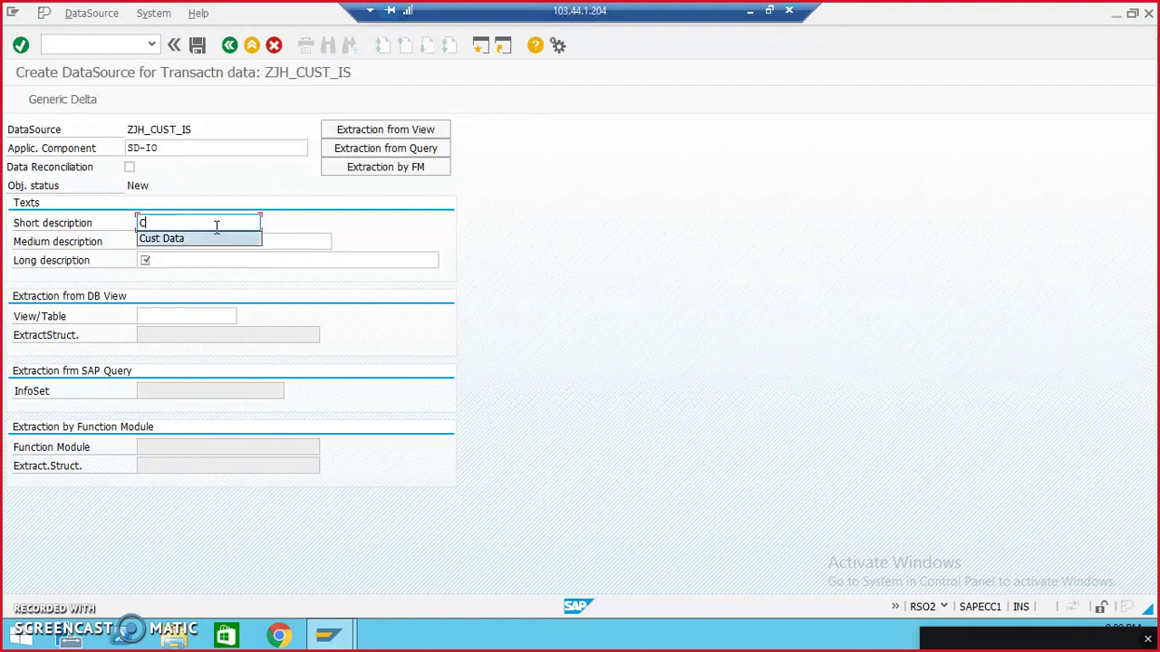
pyautogui.press('Tab')
pyautogui.press('Down')
pyautogui.press('Down')
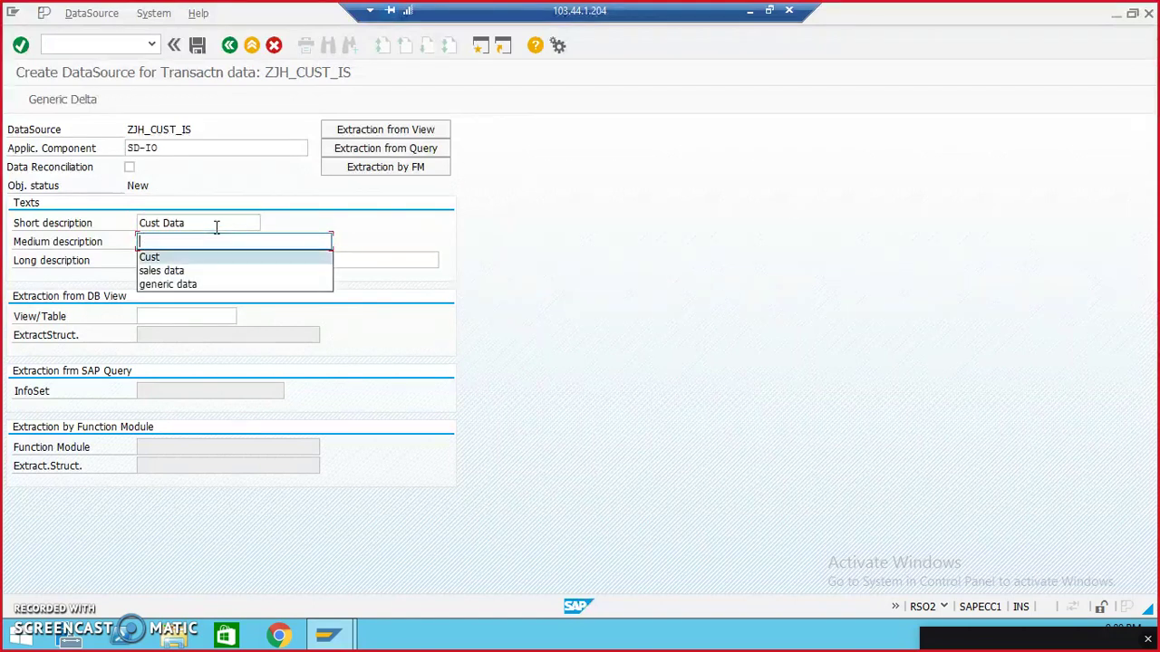
pyautogui.press('Return')
pyautogui.press('Tab')
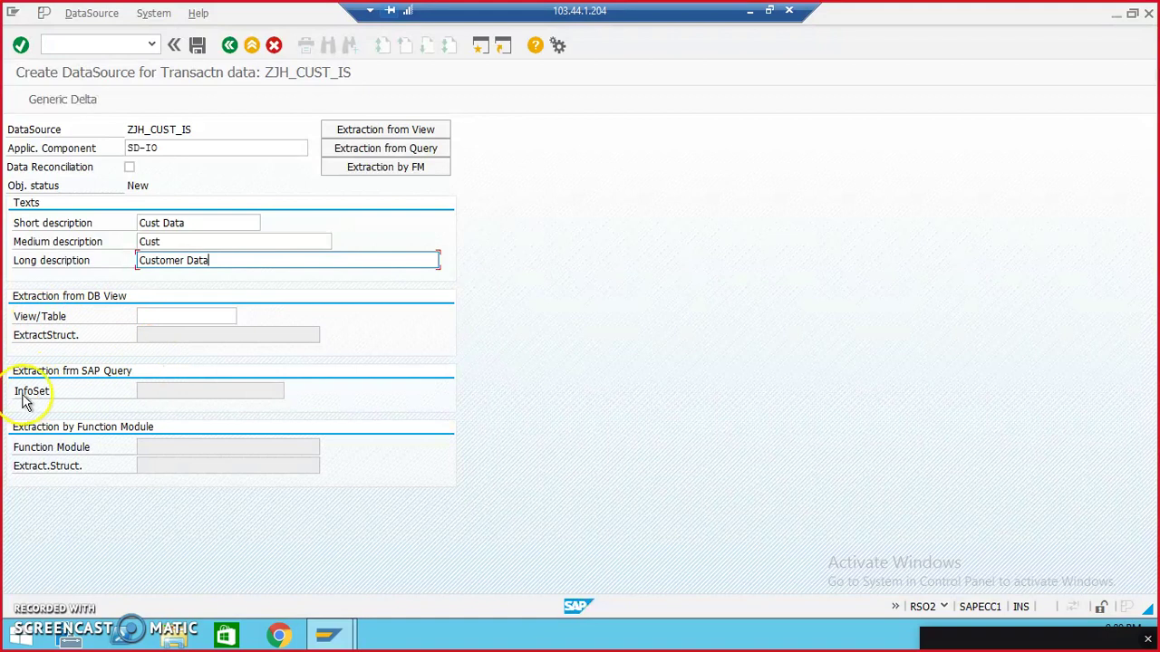
# Switch the DataSource to extraction from an SAP query and assign the InfoSet ZJH_KNA1, found by searching the InfoSet list.
pyautogui.click(221, 388)
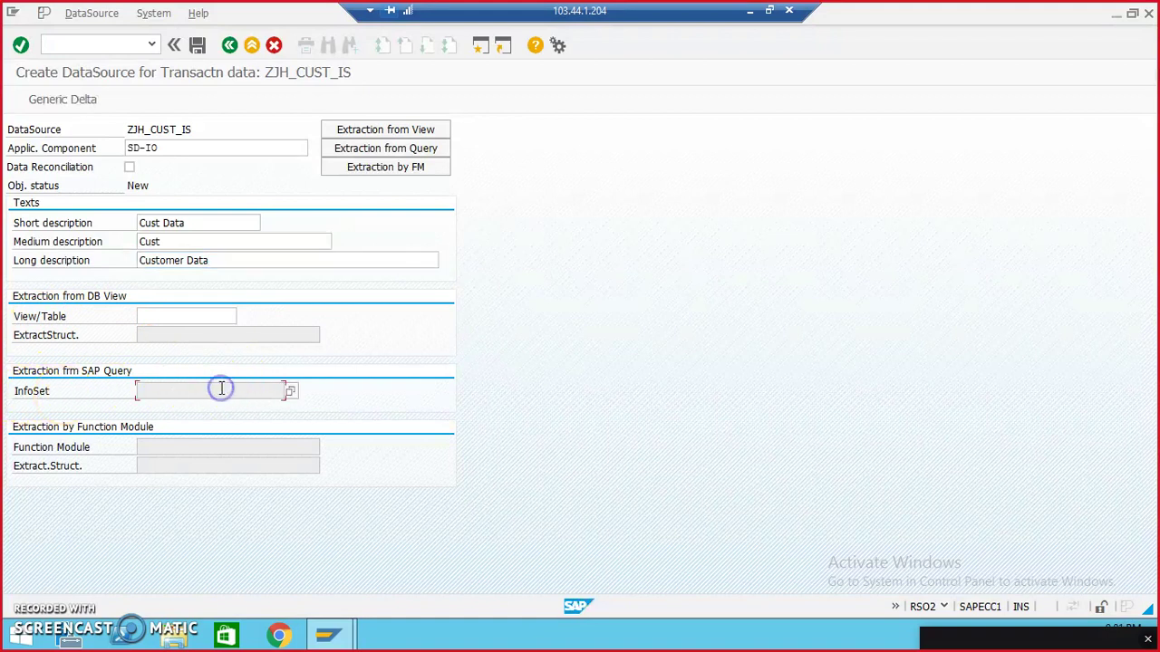
pyautogui.click(430, 154)
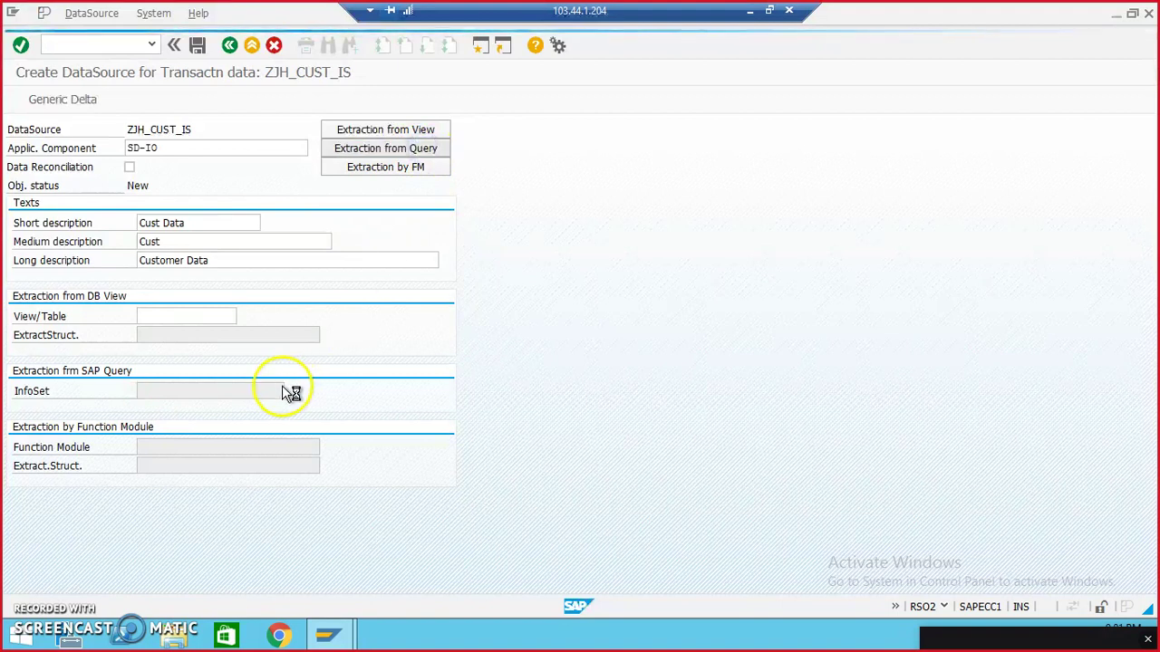
pyautogui.click(182, 391)
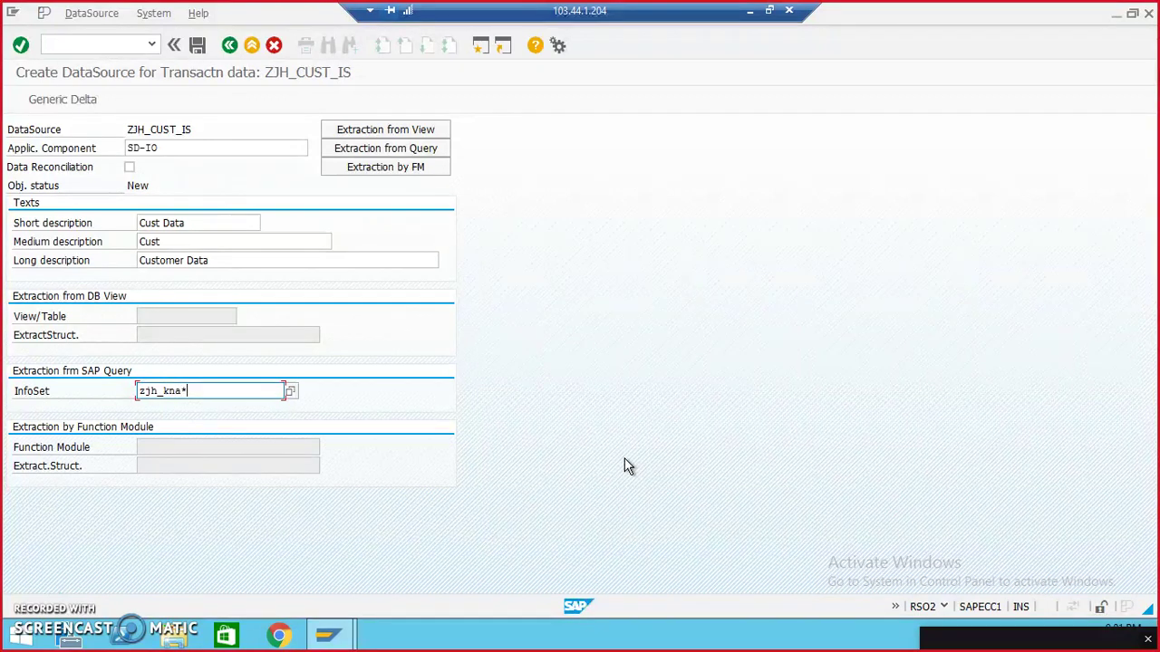
pyautogui.click(291, 393)
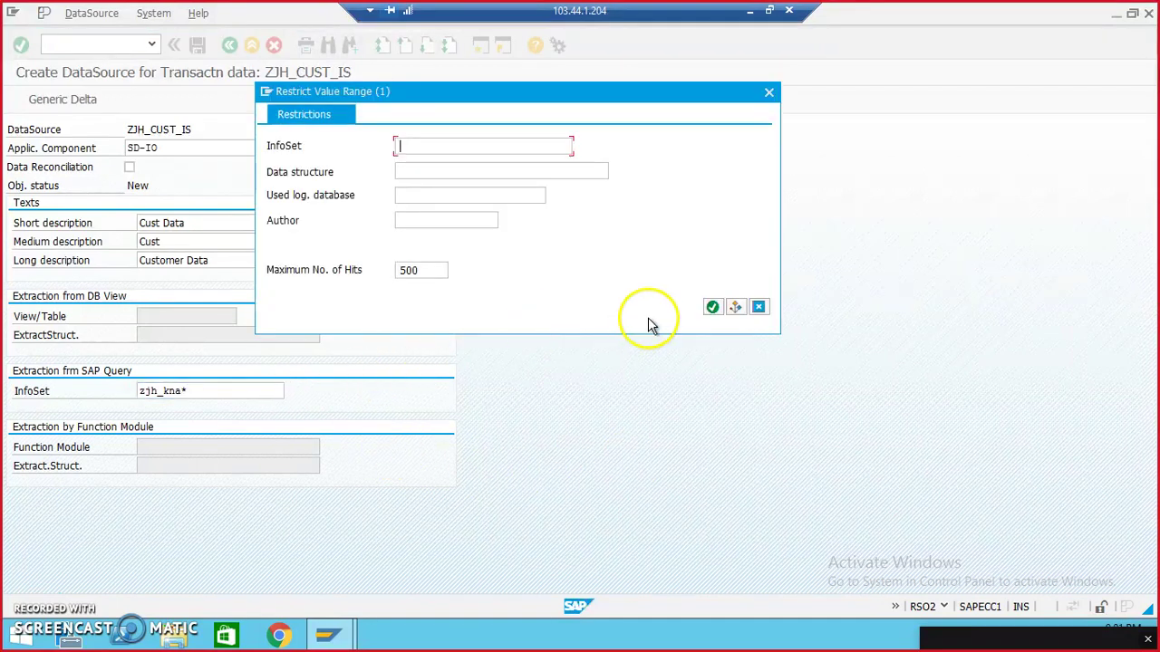
pyautogui.click(713, 308)
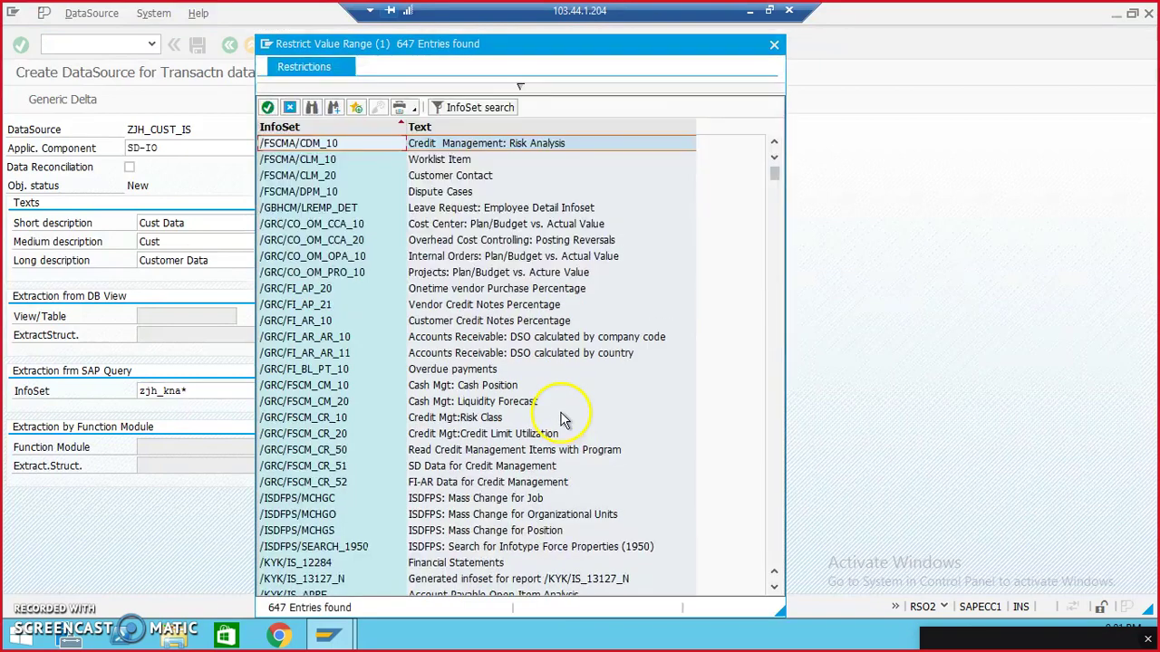
pyautogui.scroll(-10, 359, 254)
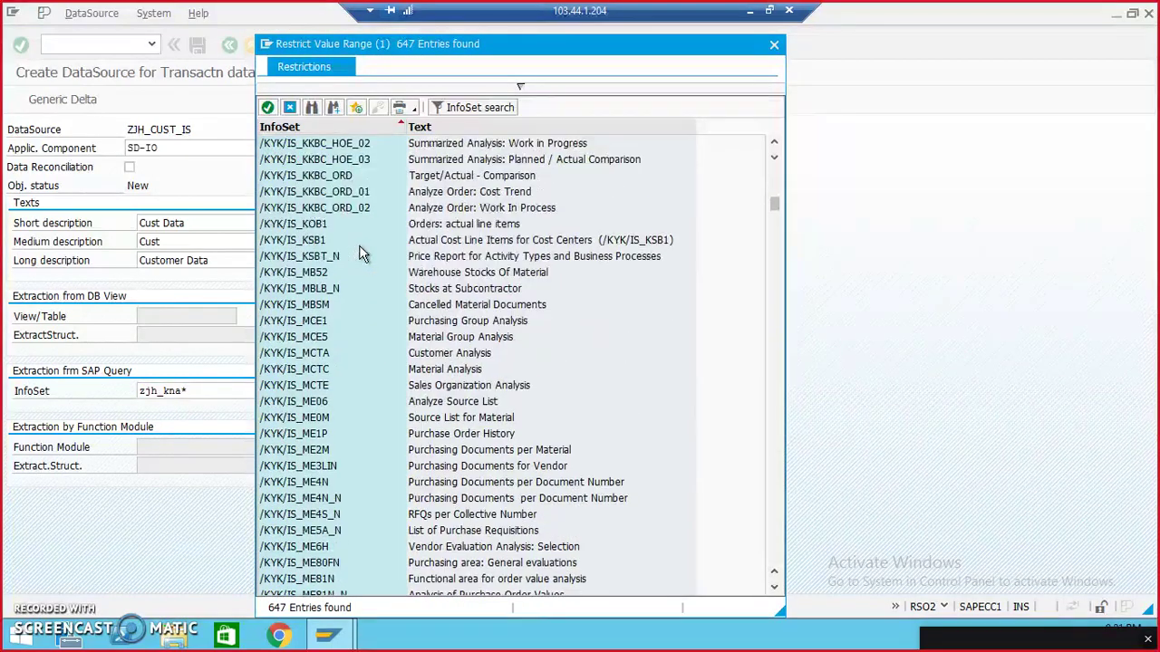
pyautogui.scroll(-5, 626, 445)
pyautogui.hotkey('ctrl', 'f')
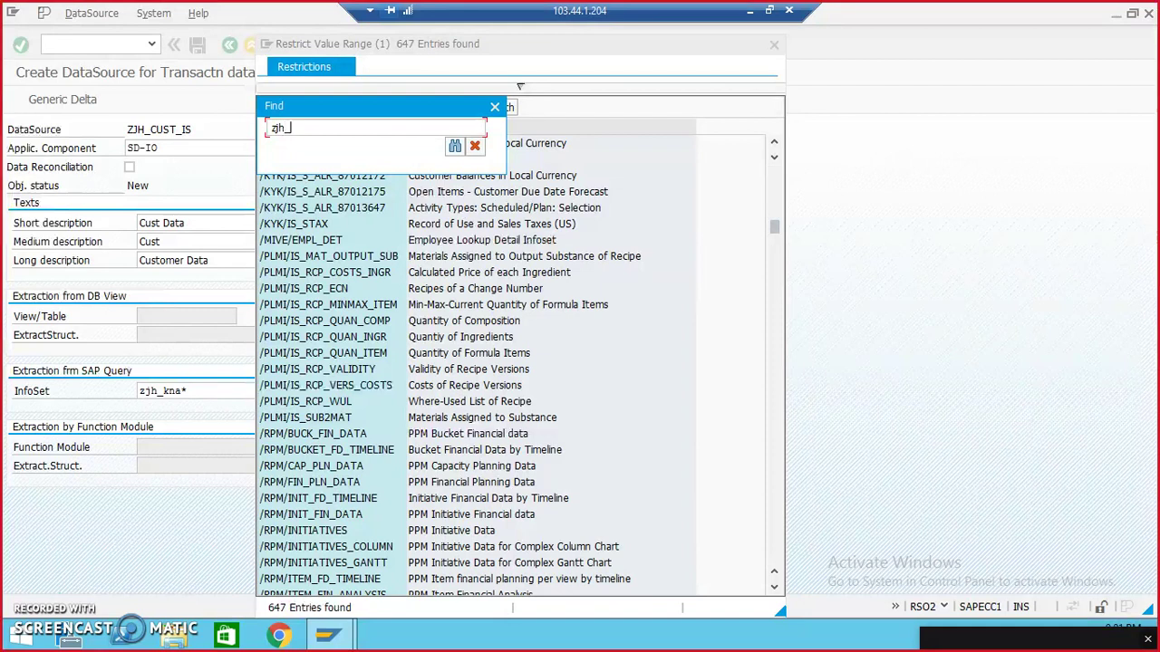
pyautogui.press('Return')
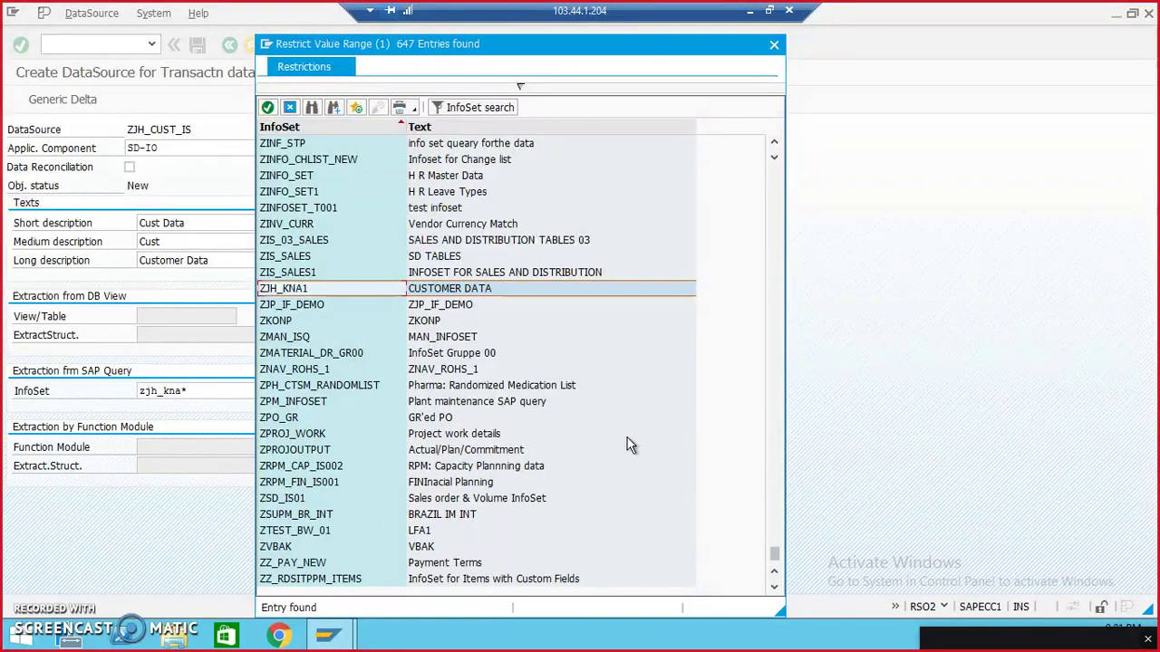
pyautogui.doubleClick(302, 297)
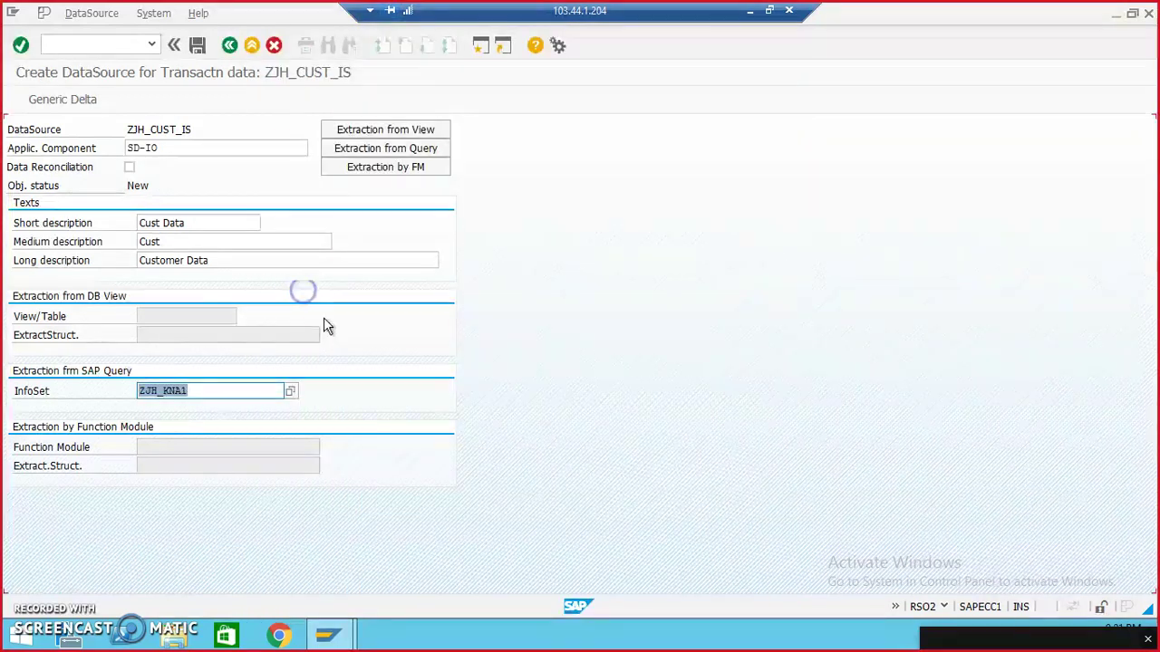
# Save the DataSource in package ZJHSOFTECH under workbench request EC6K901504, and save it with the Customer Number field marked for selection.
pyautogui.click(196, 45)
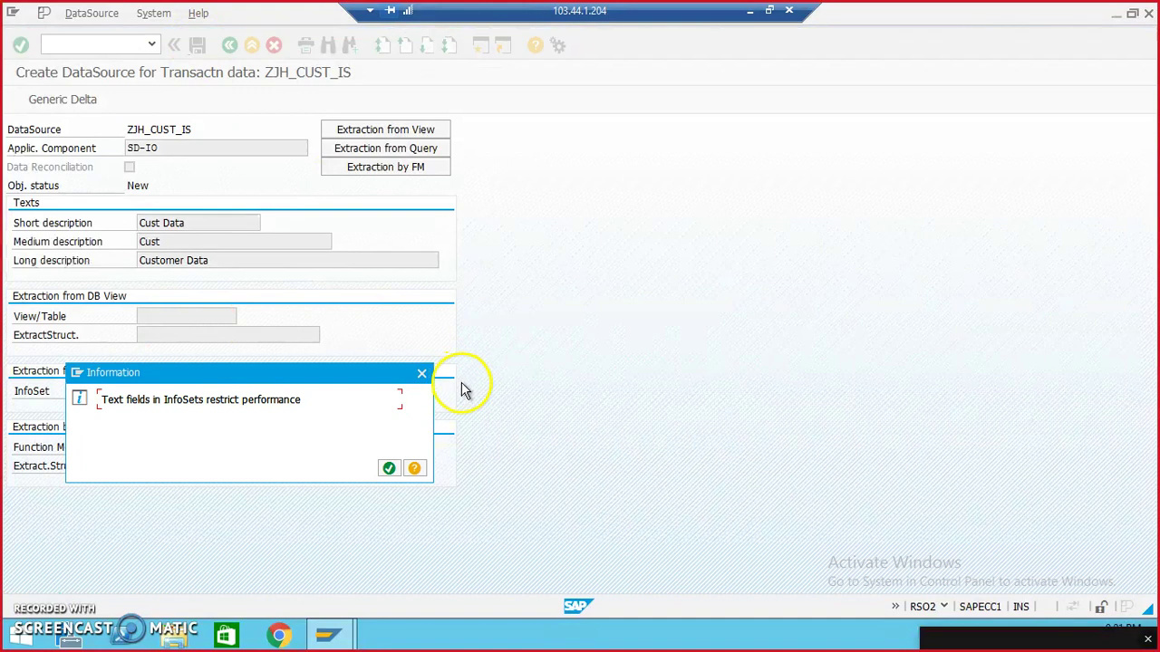
pyautogui.click(388, 468)
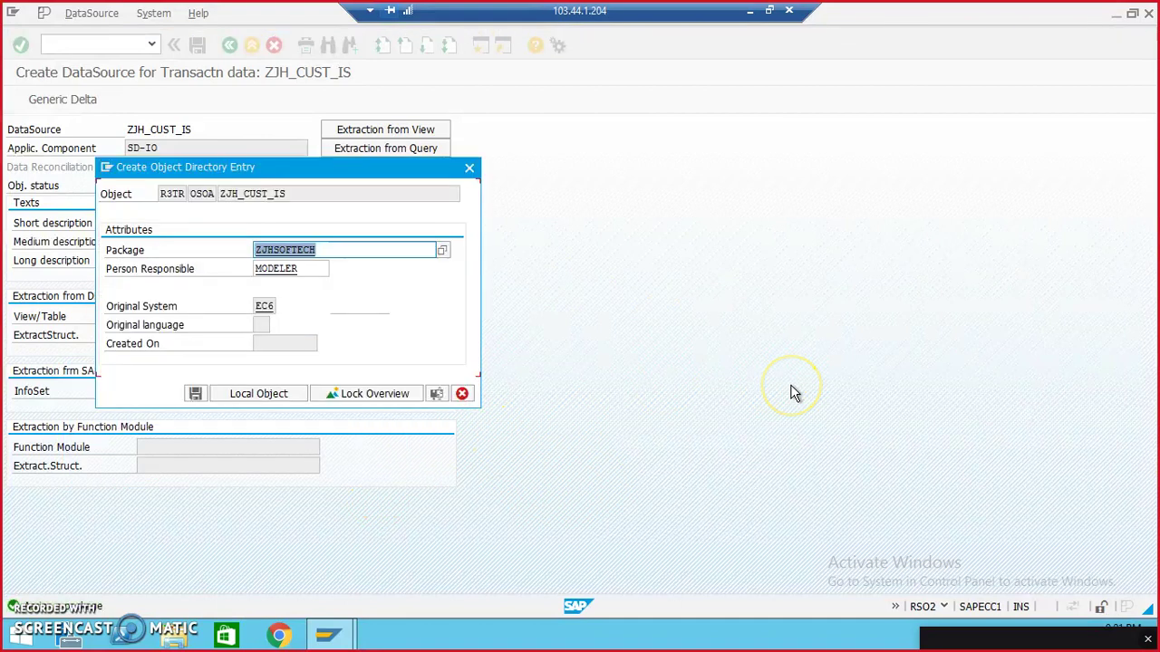
pyautogui.click(195, 393)
pyautogui.click(196, 394)
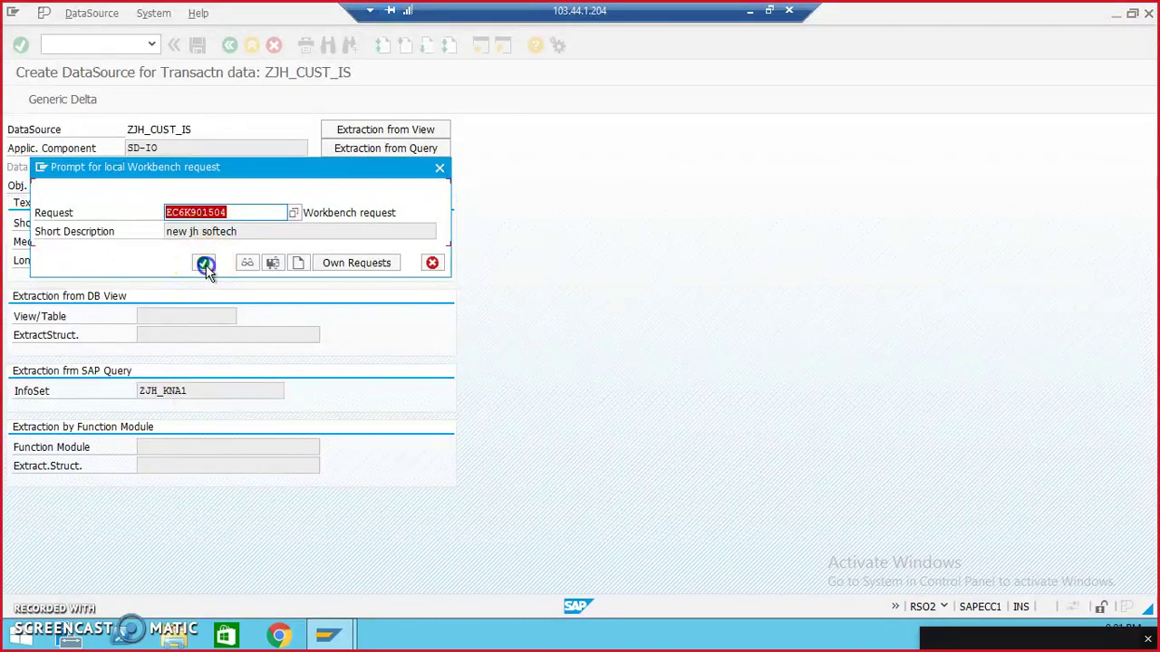
pyautogui.click(203, 263)
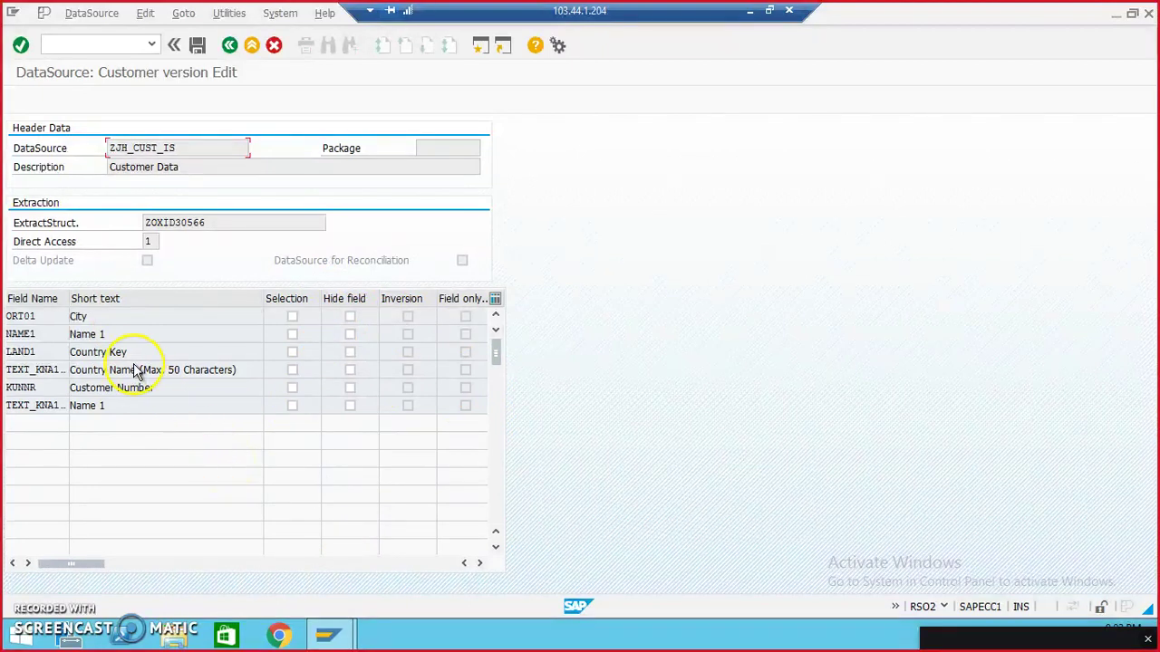
pyautogui.click(291, 388)
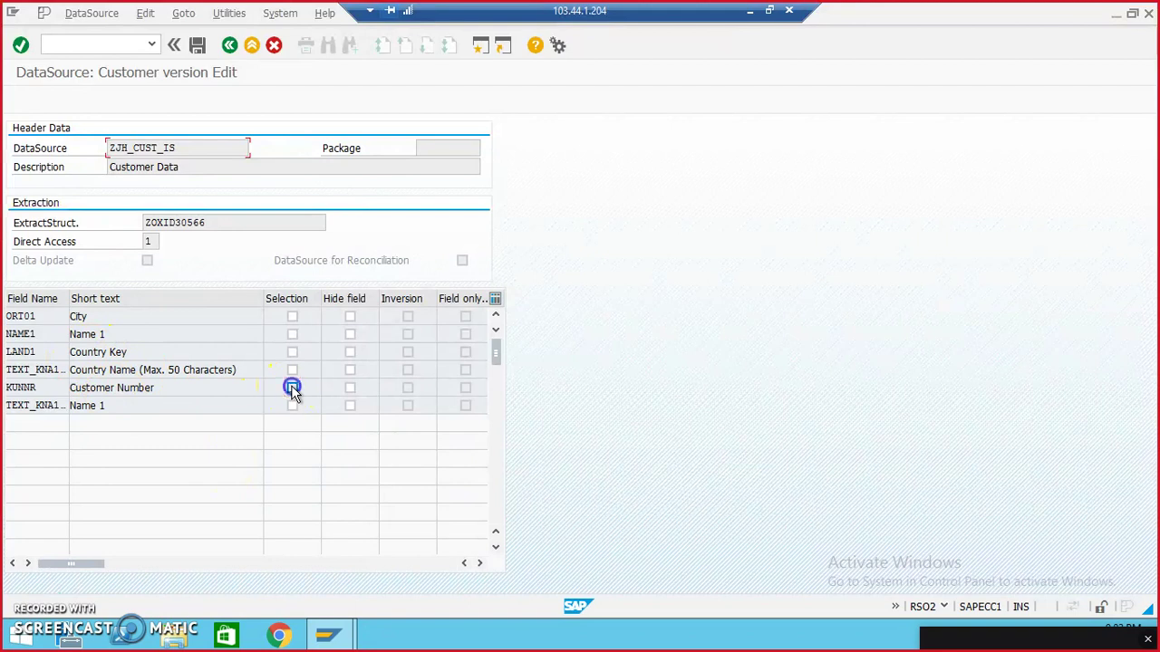
pyautogui.click(196, 47)
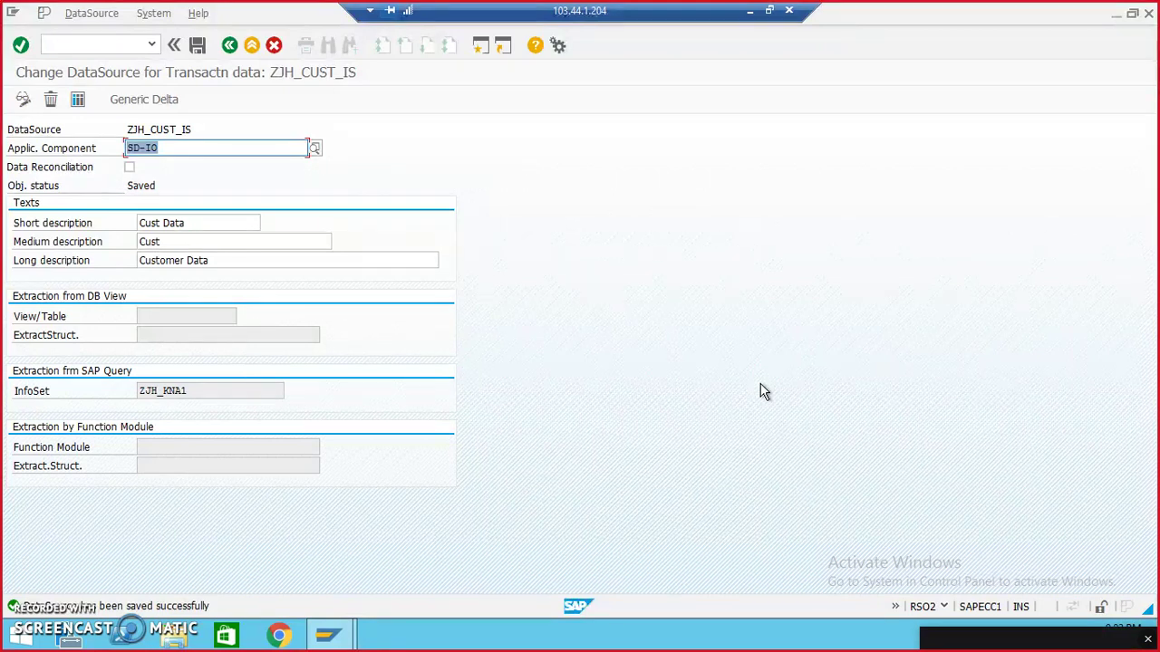
# Run a test extraction of the DataSource with the KUNNR selection ranging from 1000 to 10000.
pyautogui.click(91, 20)
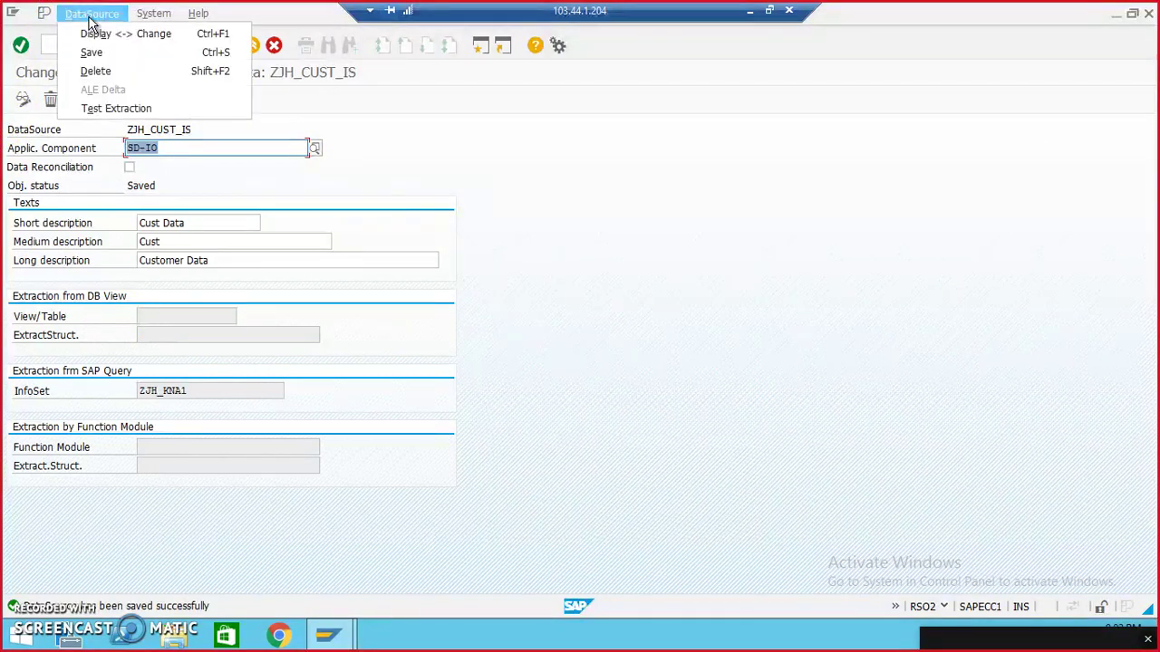
pyautogui.click(98, 107)
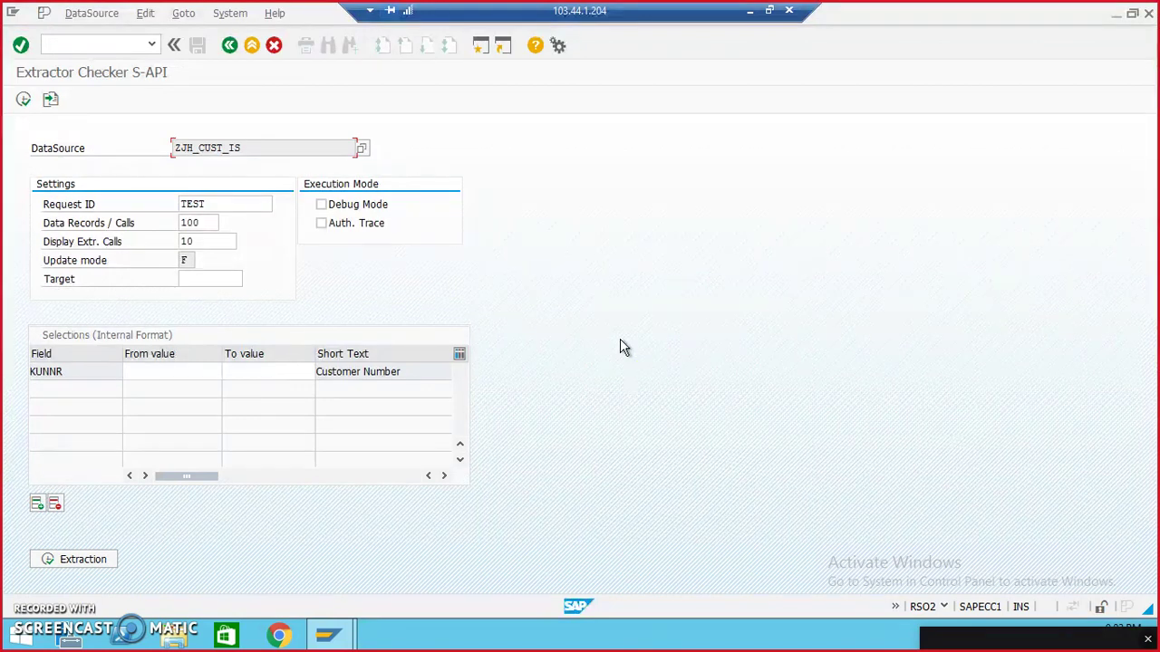
pyautogui.click(143, 371)
pyautogui.write('10000')
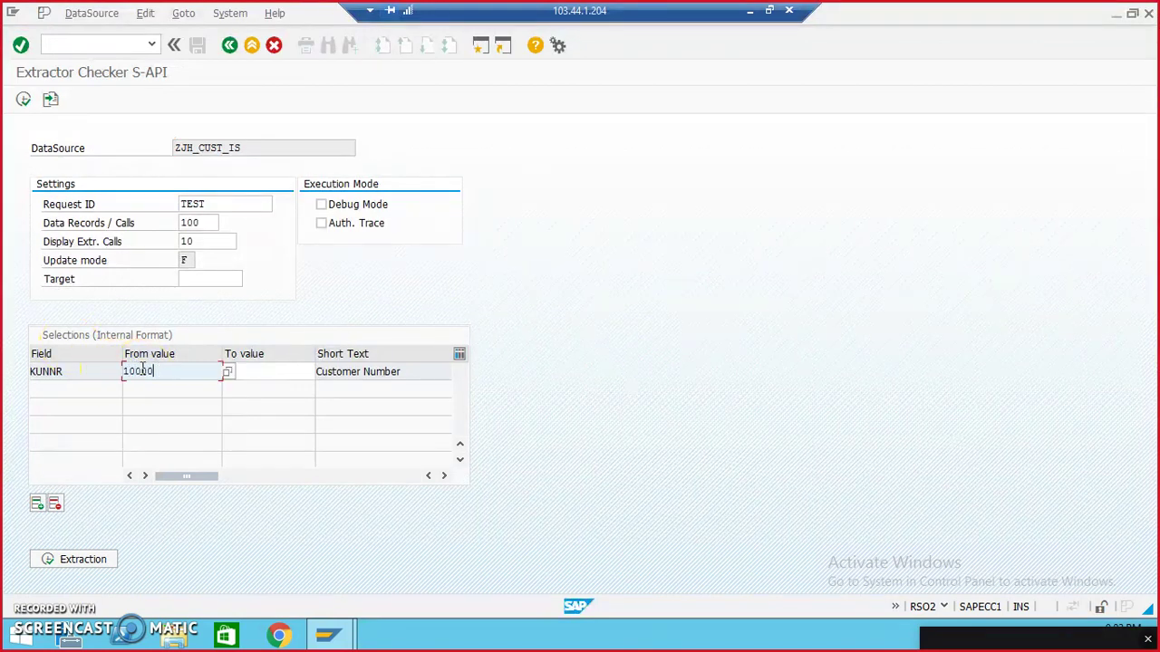
pyautogui.press('Tab')
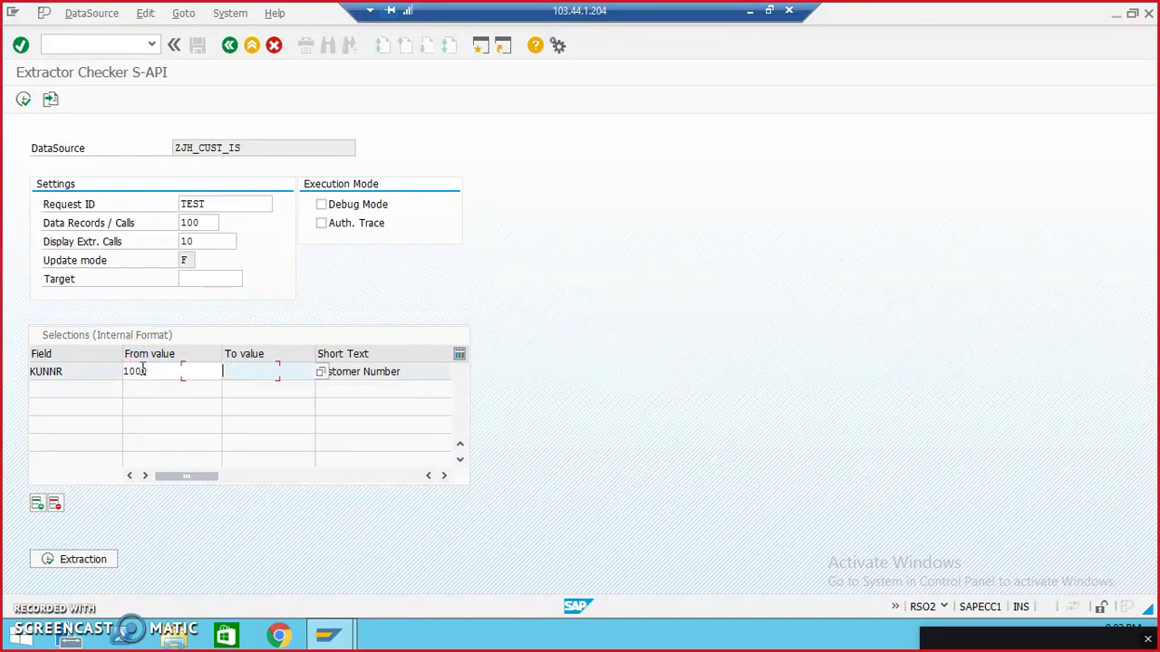
pyautogui.write('10000')
pyautogui.click(89, 560)
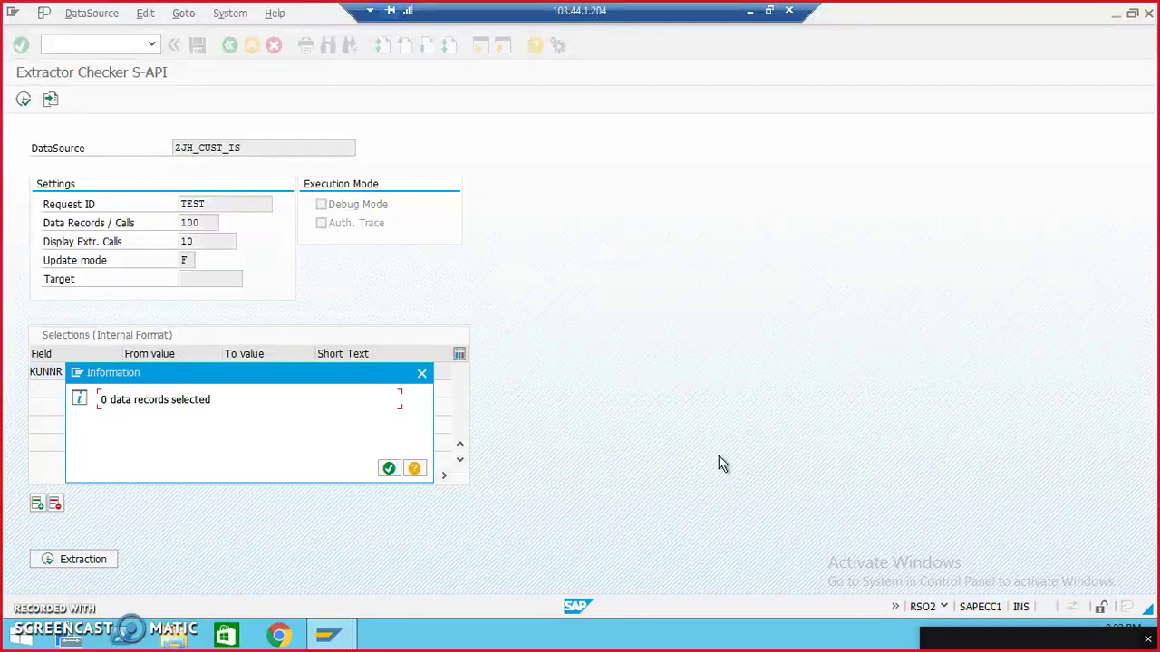
pyautogui.click(389, 468)
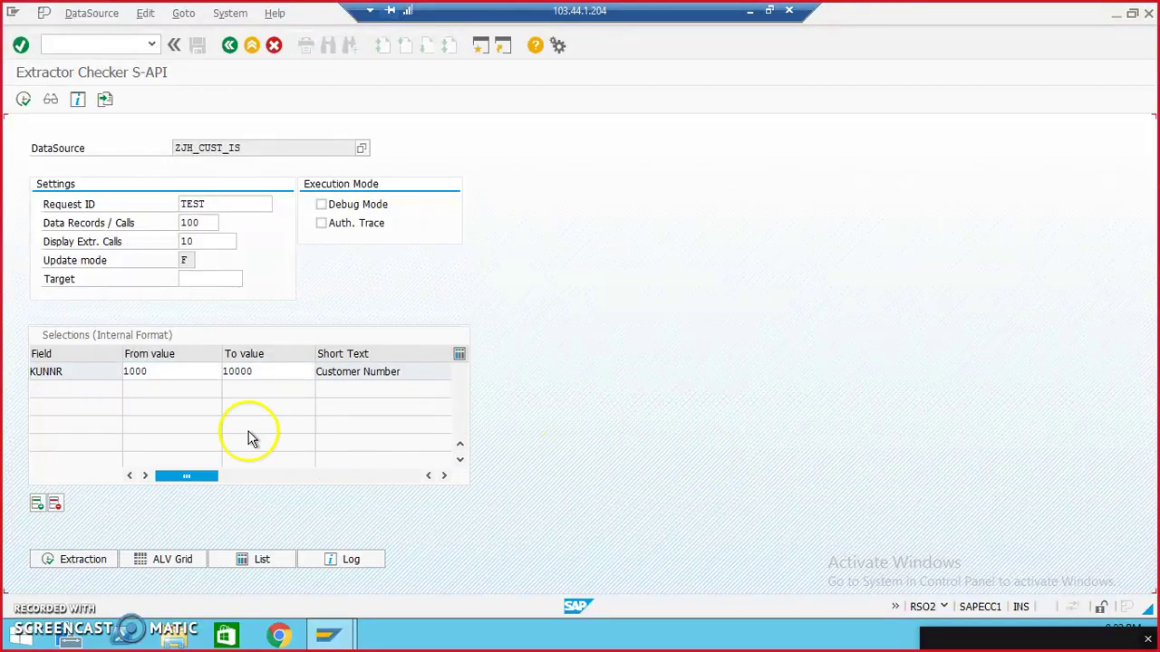
# Clear both KUNNR range values and run the test extraction again without restrictions.
pyautogui.click(153, 370)
pyautogui.press('BackSpace')
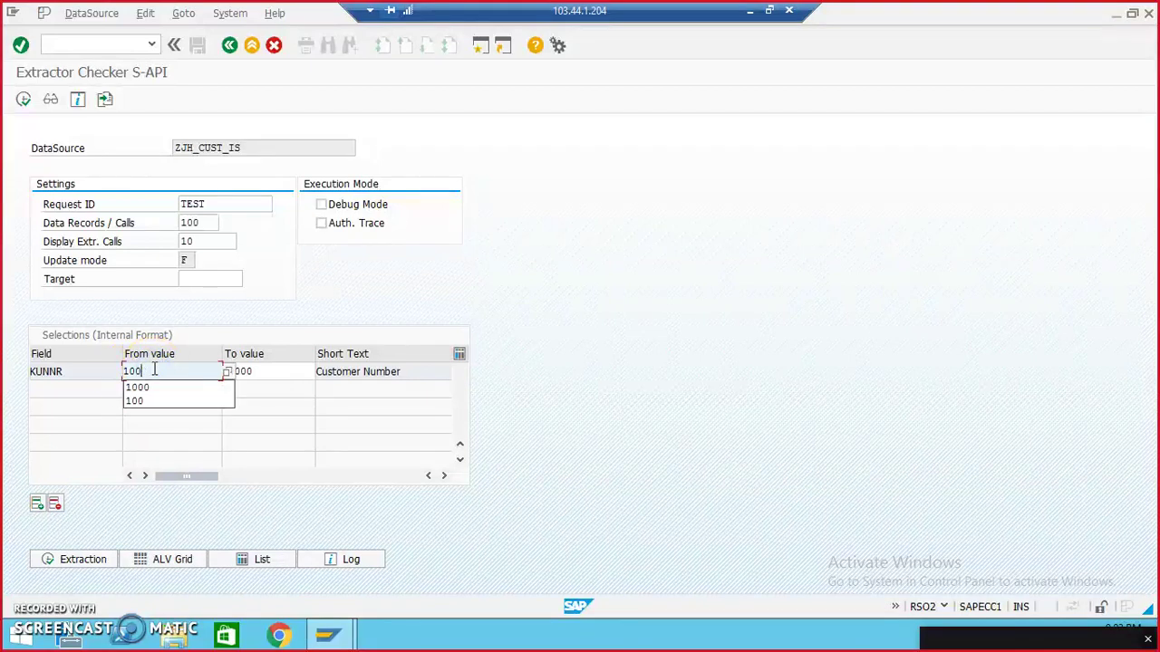
pyautogui.press('BackSpace')
pyautogui.press('BackSpace')
pyautogui.press('BackSpace')
pyautogui.press('Tab')
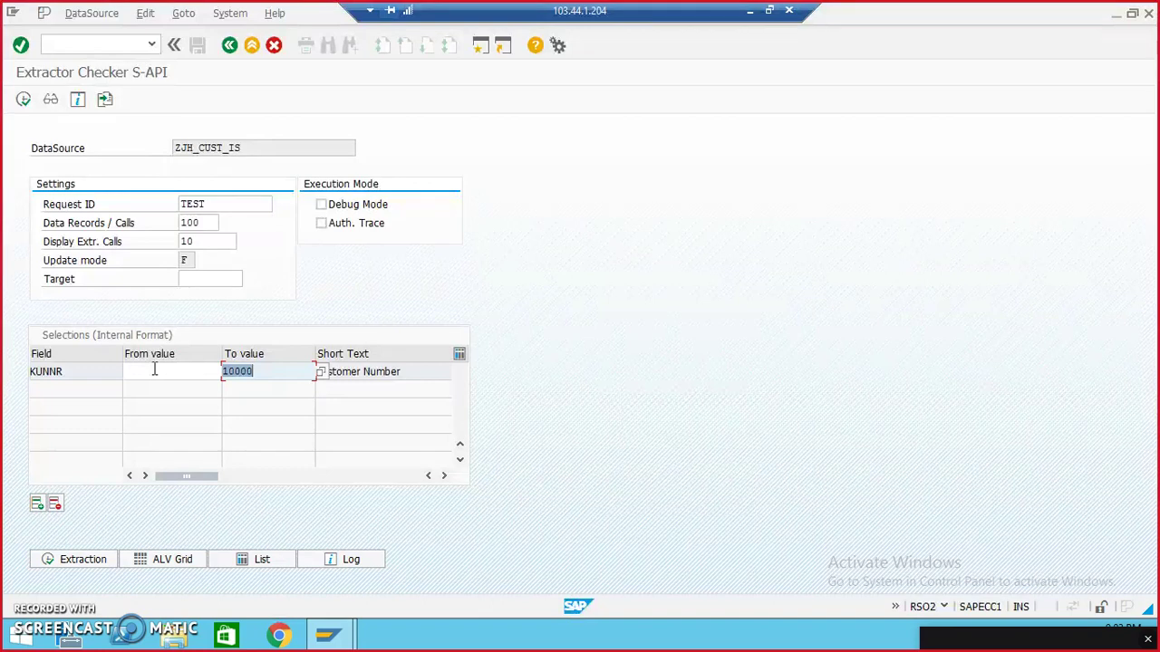
pyautogui.press('BackSpace')
pyautogui.click(96, 562)
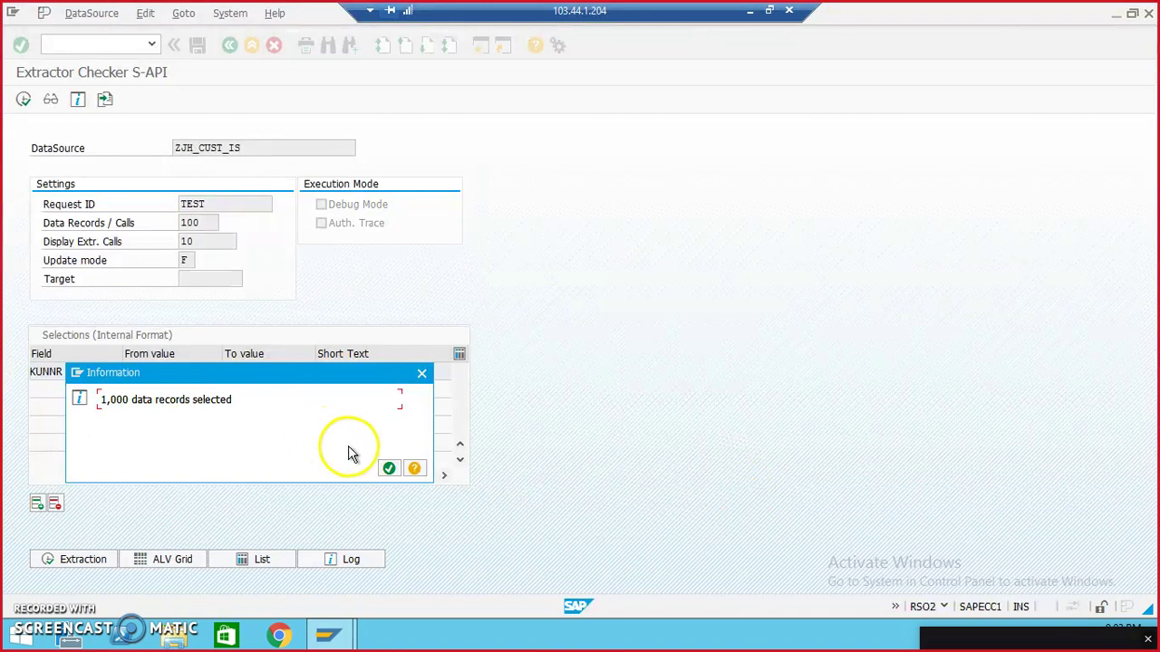
pyautogui.click(387, 469)
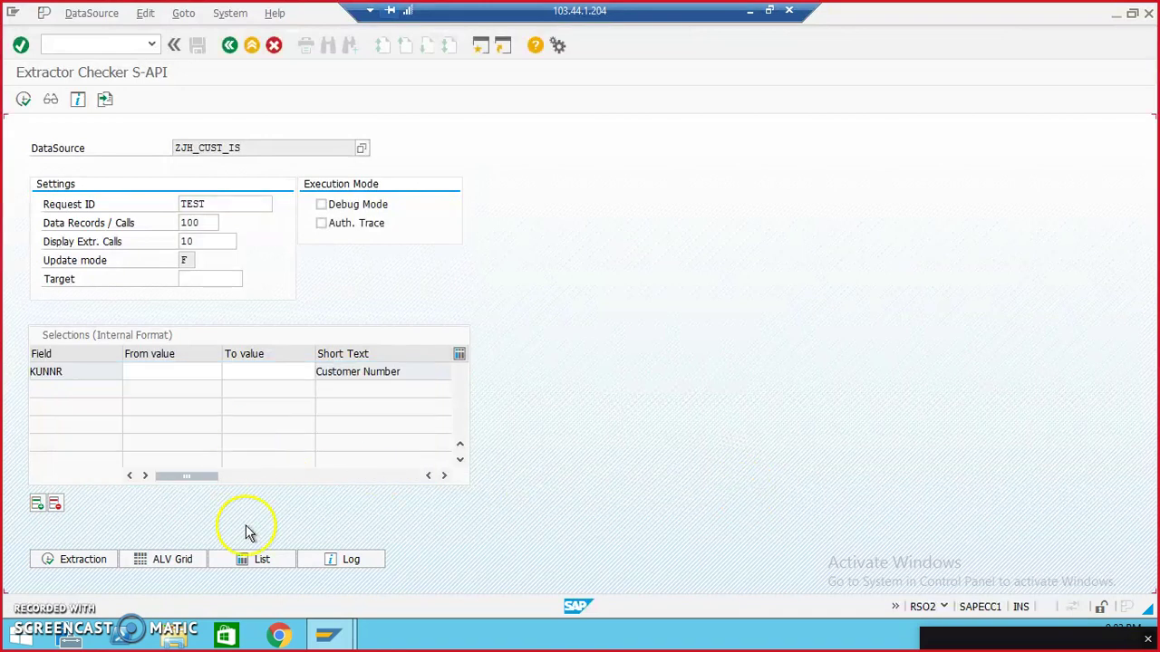
# Display the extracted customer records in the ALV grid and return to the DataSource maintenance.
pyautogui.click(199, 562)
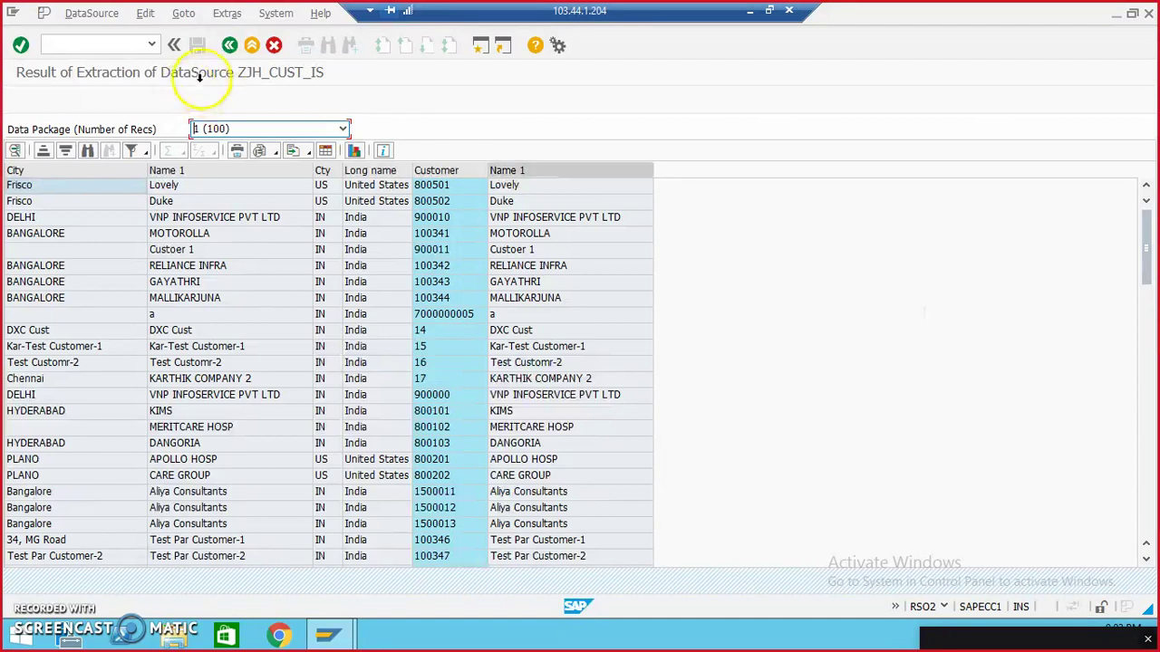
pyautogui.click(232, 46)
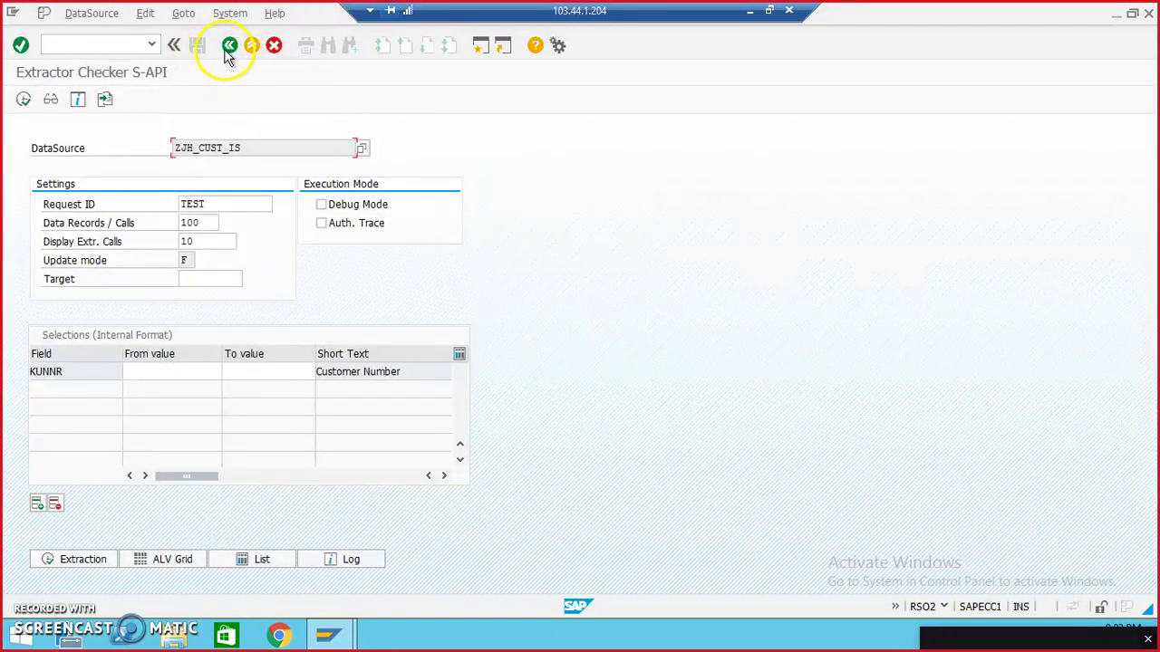
pyautogui.click(229, 45)
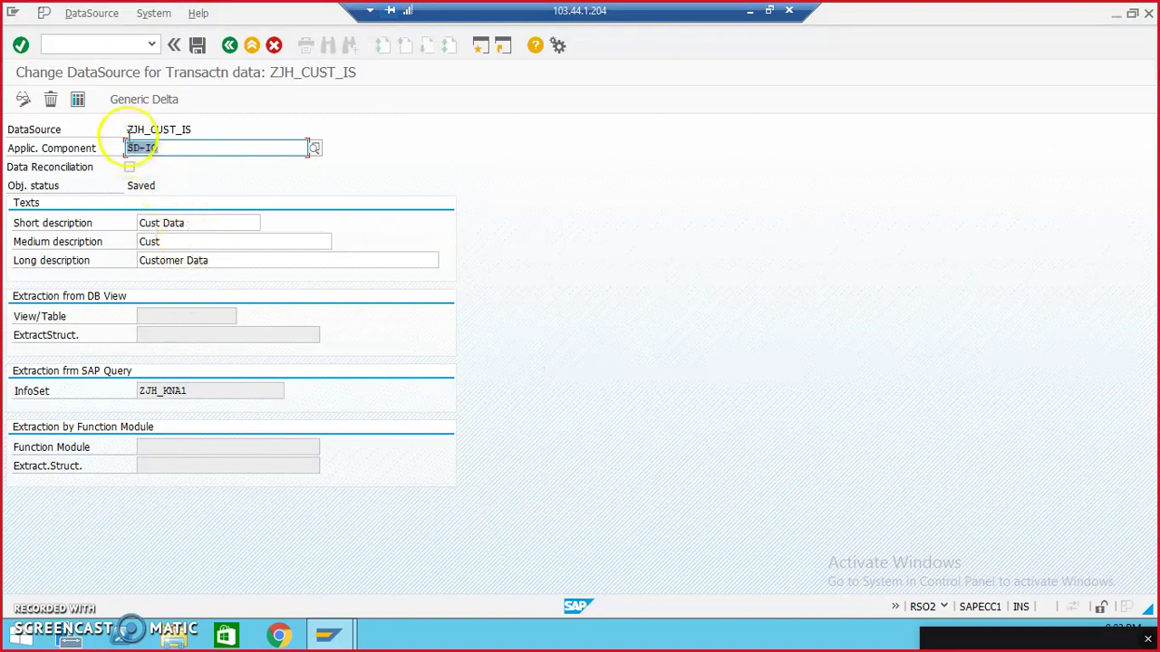
# Highlight the application component SD-IO and the DataSource name ZJH_CUST_IS in the DataSource details.
pyautogui.click(166, 130)
pyautogui.doubleClick(192, 129)
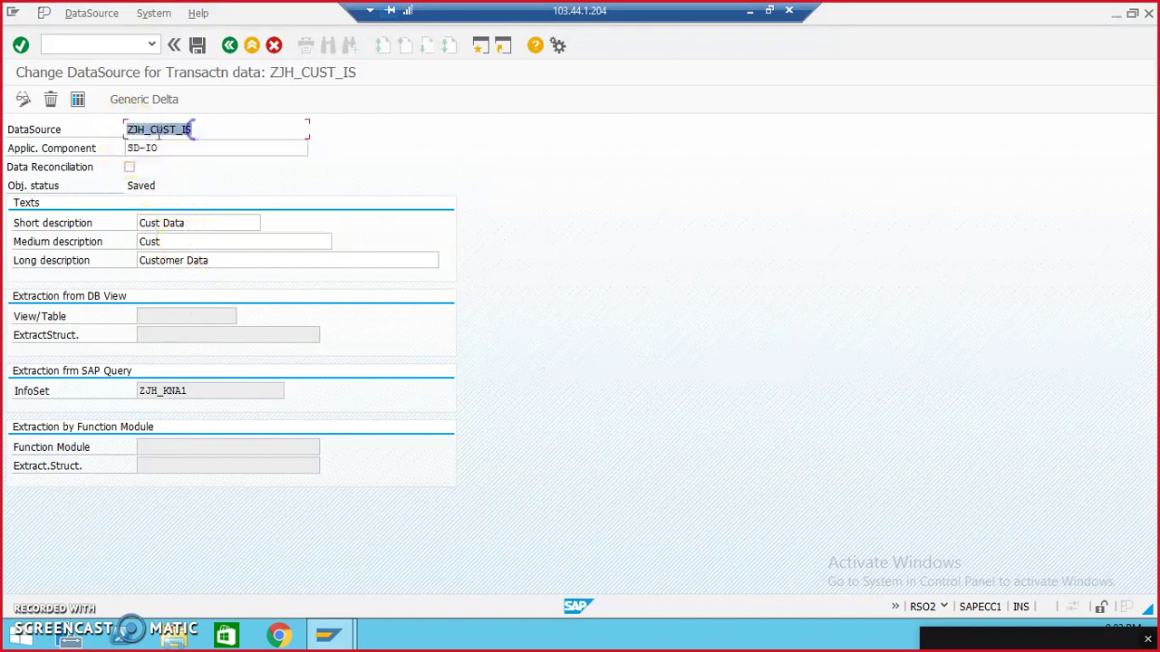
pyautogui.moveTo(168, 148); pyautogui.dragTo(127, 151)
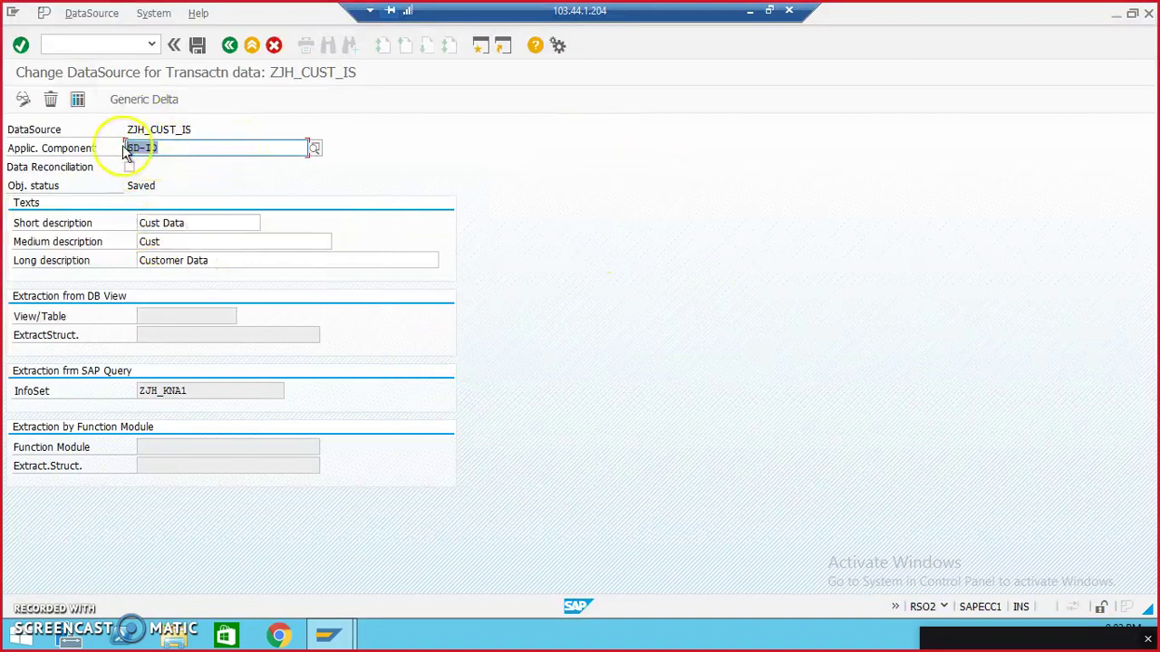
pyautogui.moveTo(127, 129); pyautogui.dragTo(196, 128)
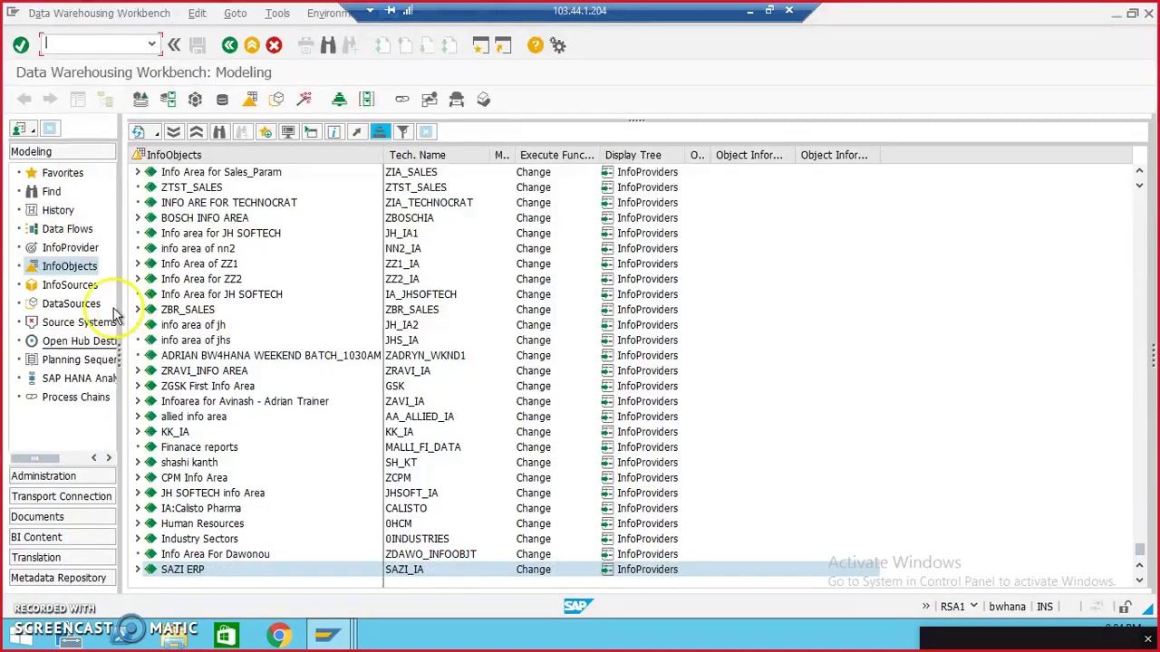
# Display the DataSources of the BW source system T90CLNT090 (EC6 Client 800).
pyautogui.click(72, 304)
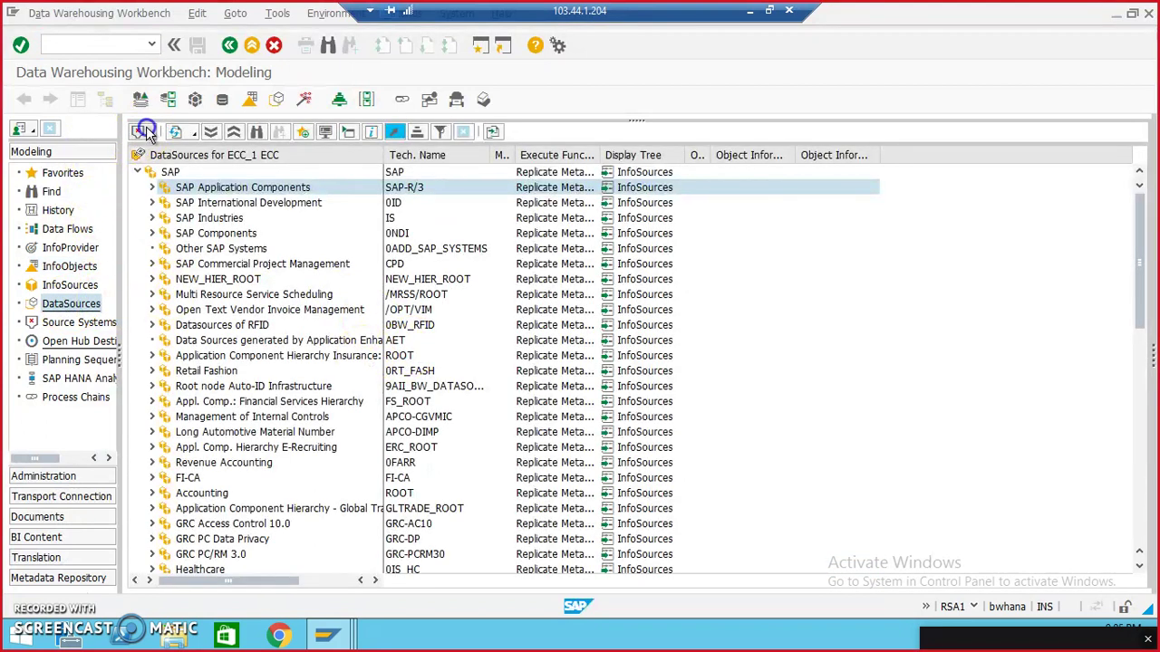
pyautogui.click(138, 133)
pyautogui.moveTo(160, 157)
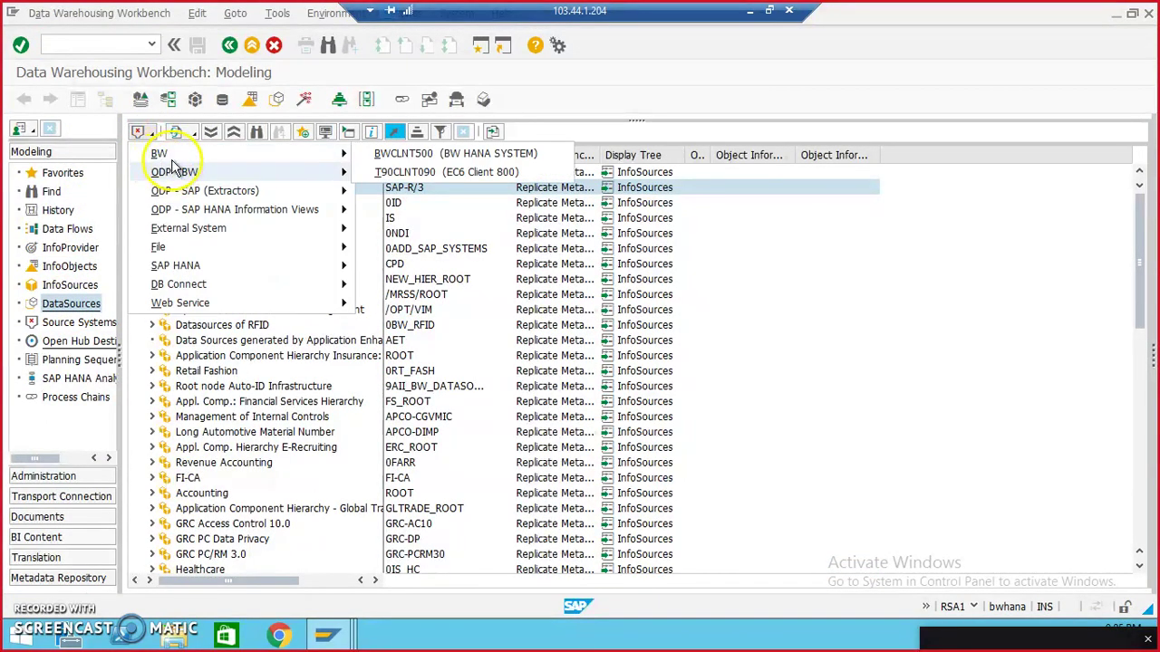
pyautogui.click(437, 174)
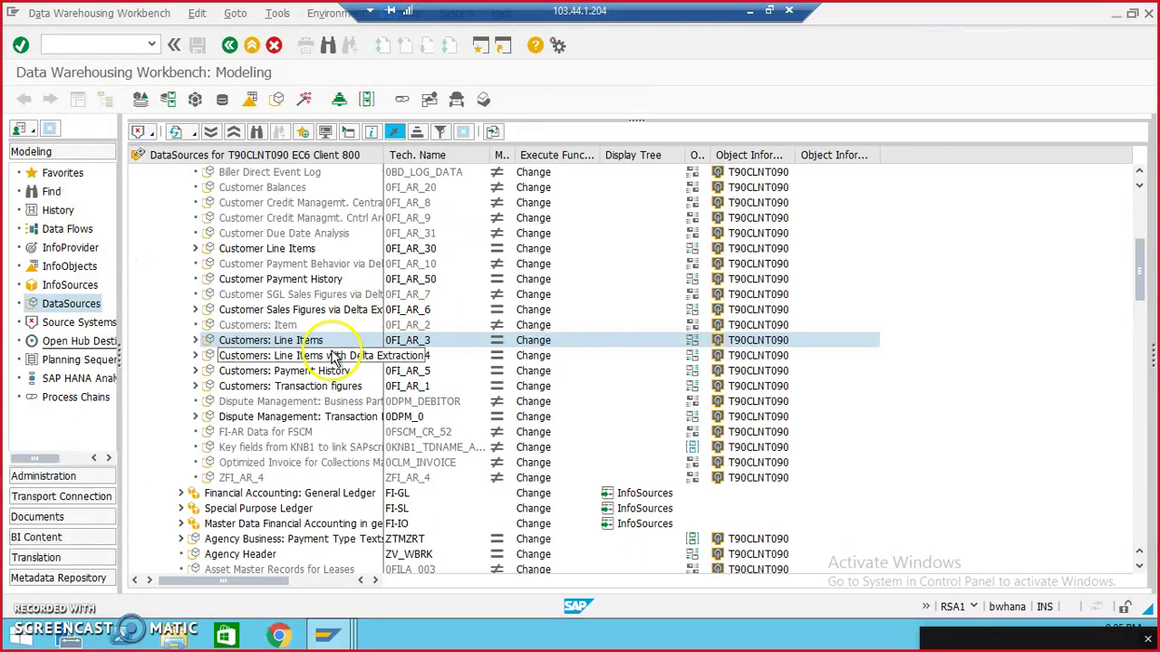
# Expand the Sales and Distribution component in the DataSource tree under SAP Application Components.
pyautogui.moveTo(1139, 295); pyautogui.dragTo(1138, 221)
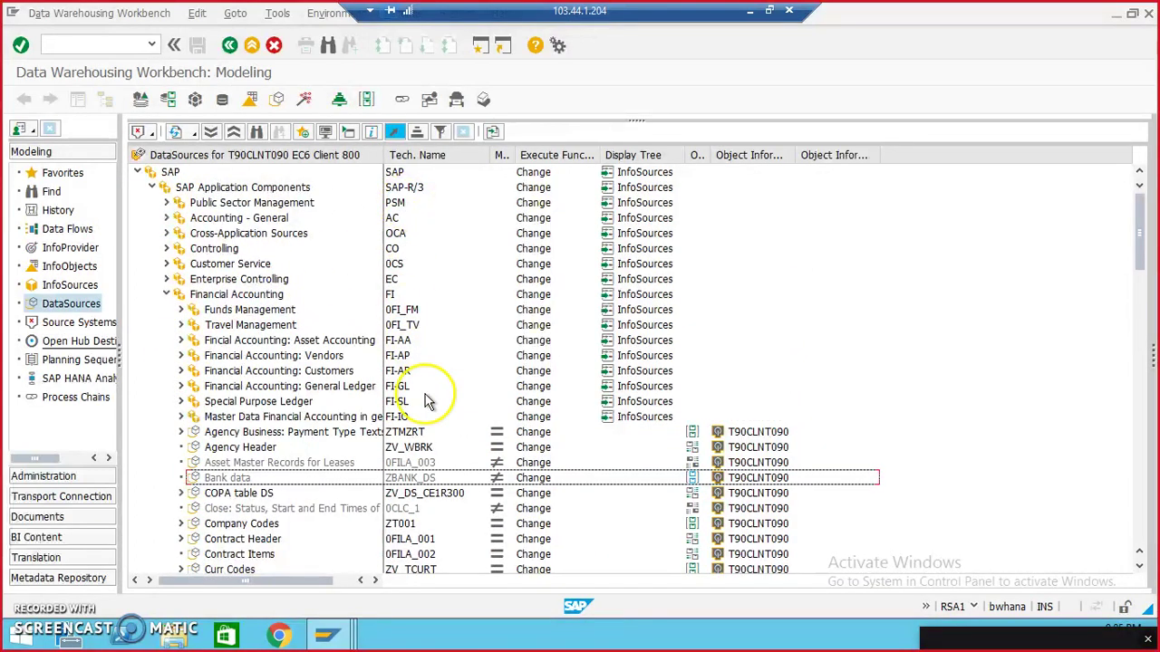
pyautogui.scroll(-3, 427, 399)
pyautogui.scroll(-4, 427, 402)
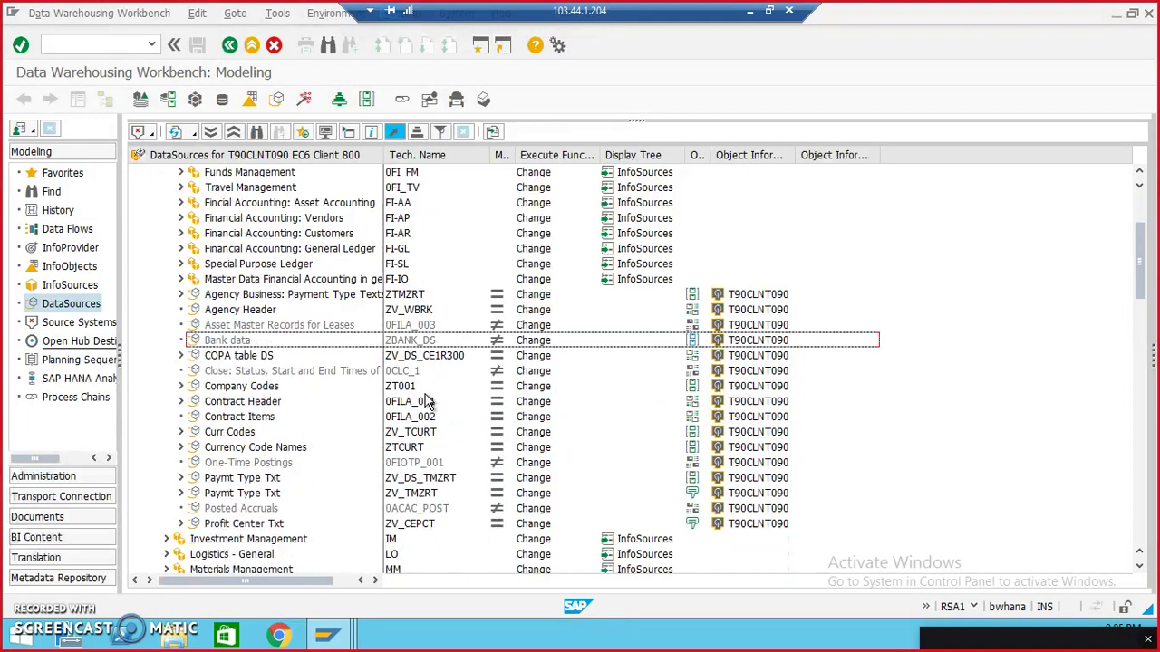
pyautogui.scroll(-3, 426, 402)
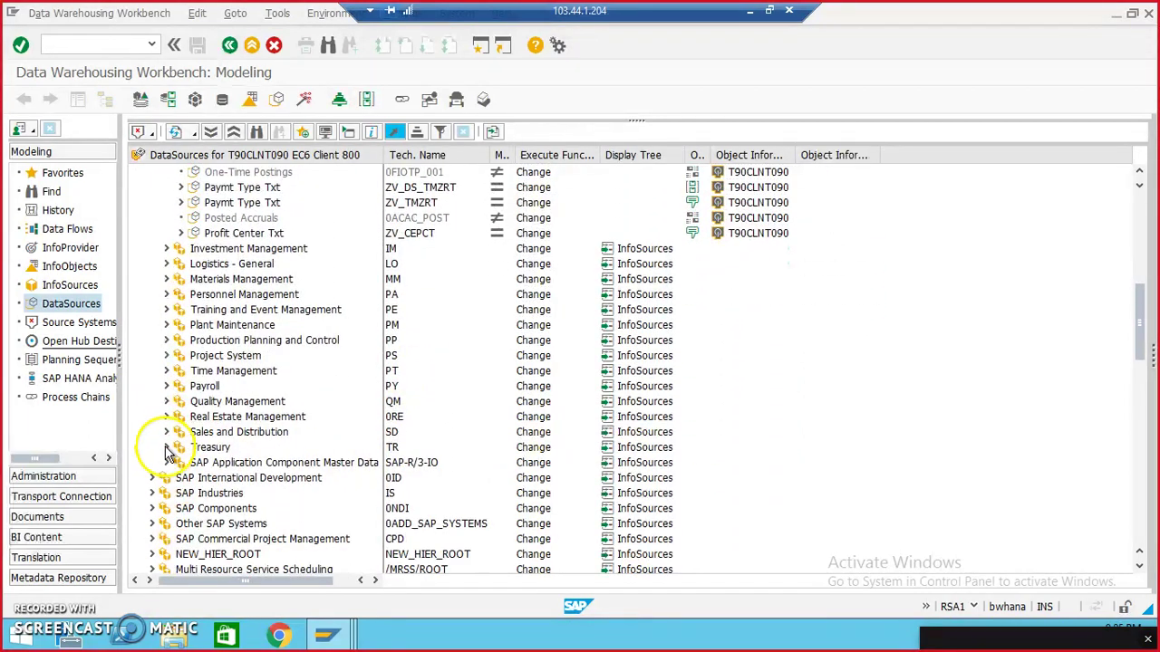
pyautogui.click(166, 433)
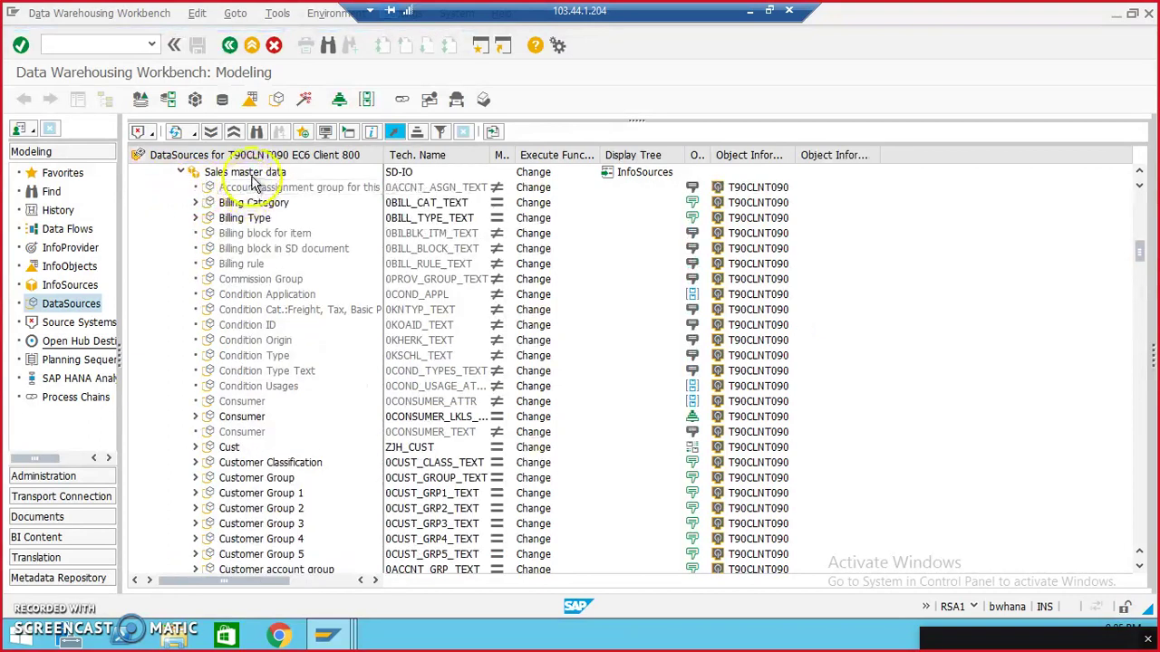
# Replicate the metadata of the Sales master data component (SD-IO) with the proposed replication options.
pyautogui.click(255, 176)
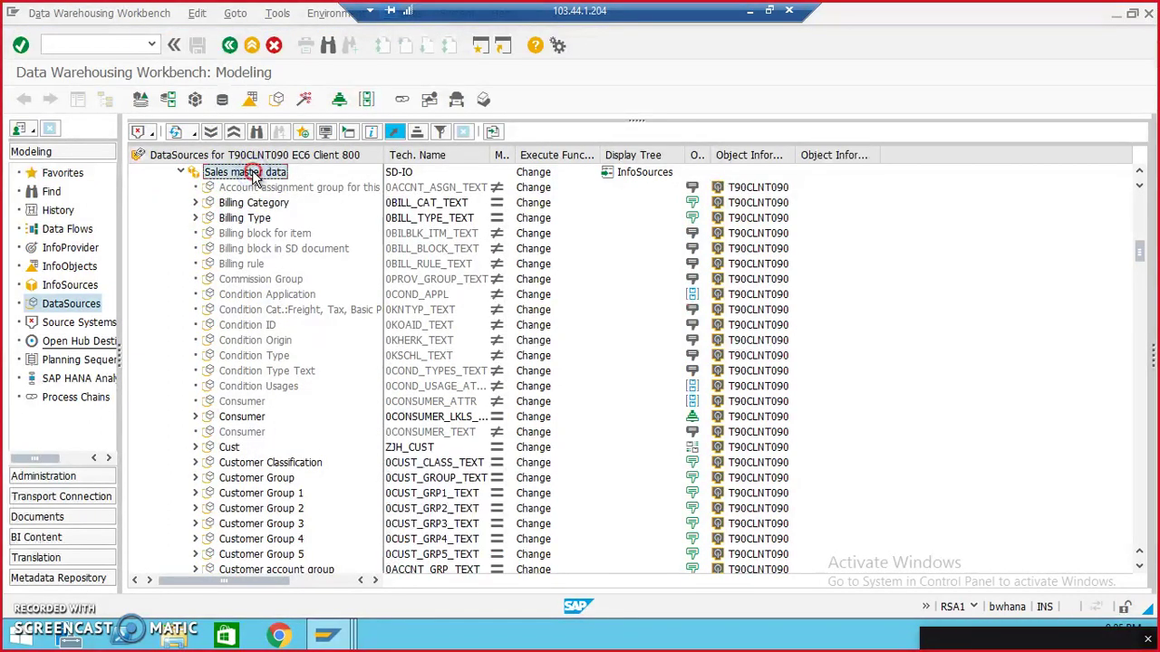
pyautogui.rightClick(254, 176)
pyautogui.click(306, 185)
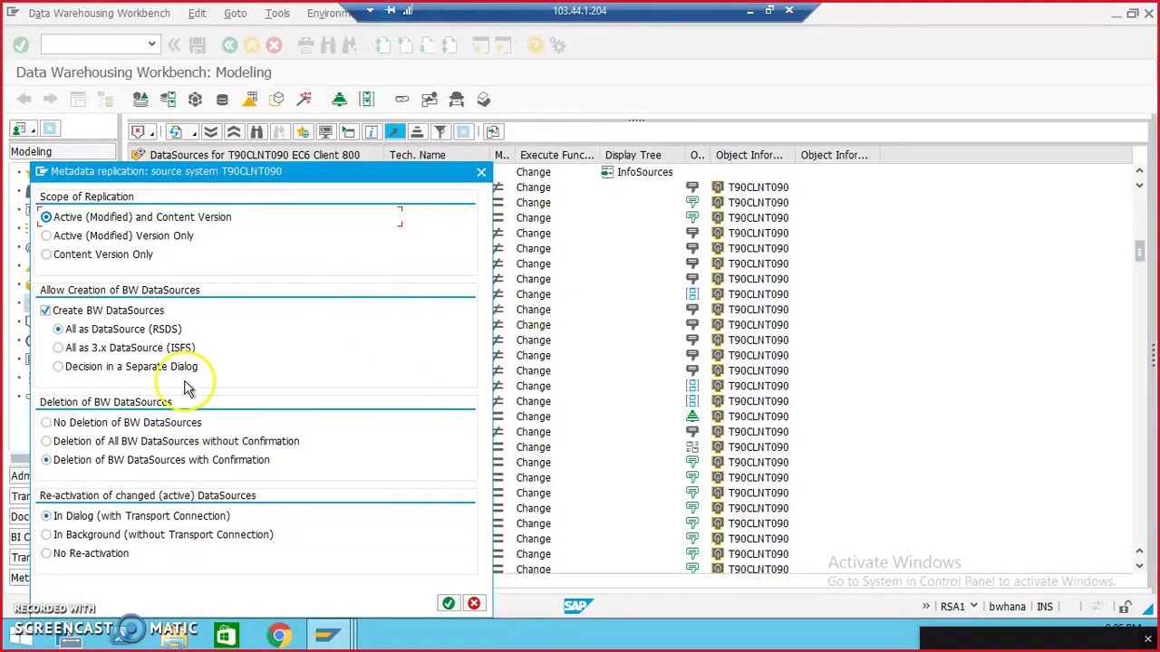
pyautogui.click(448, 604)
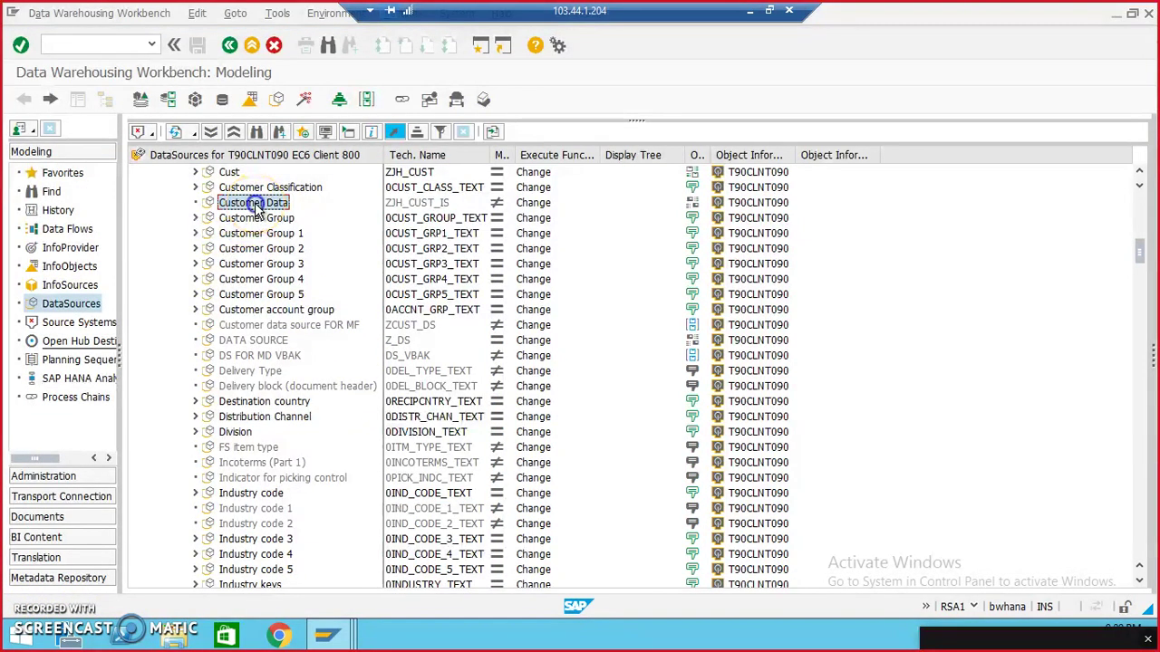
# Open the replicated Customer Data DataSource ZJH_CUST_IS in change mode and start its activation.
pyautogui.doubleClick(254, 203)
pyautogui.click(141, 101)
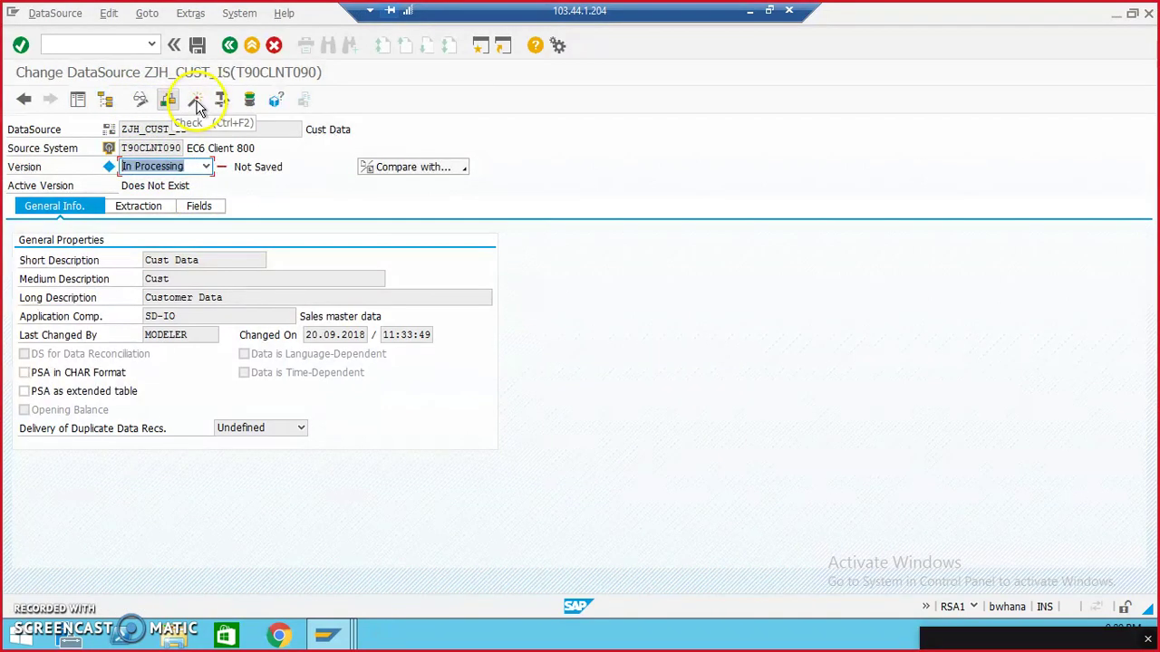
pyautogui.click(194, 101)
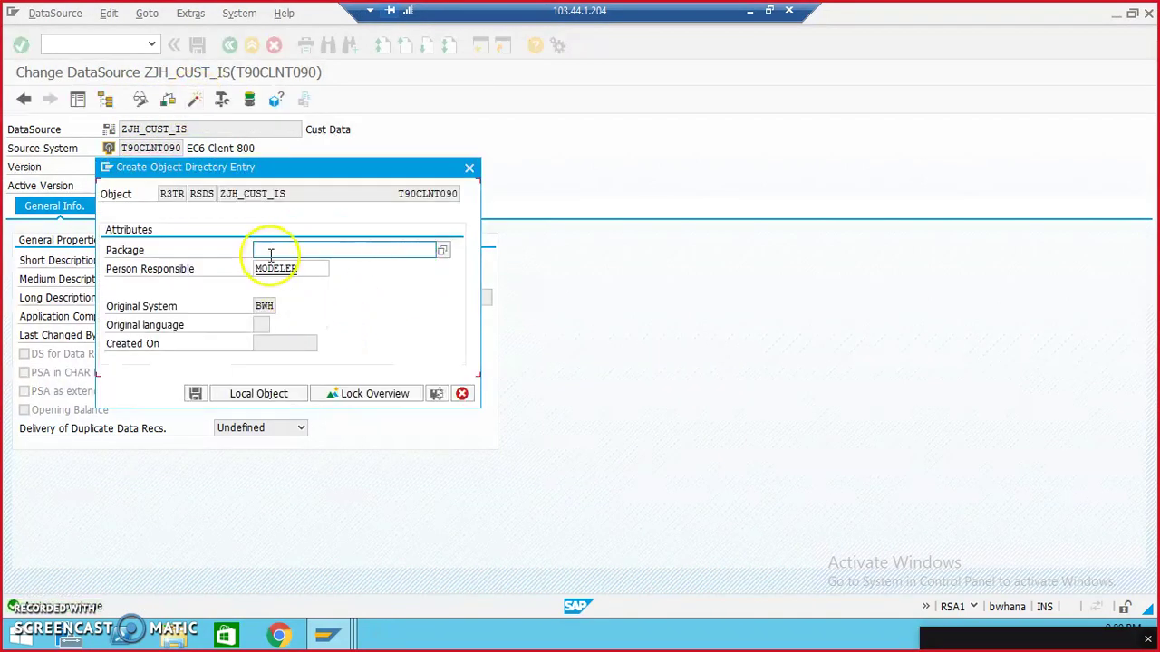
# Assign the DataSource to package ZJHSOFTECH and workbench request BWHK900362 to complete its activation.
pyautogui.click(270, 252)
pyautogui.press('Down')
pyautogui.press('Return')
pyautogui.press('Return')
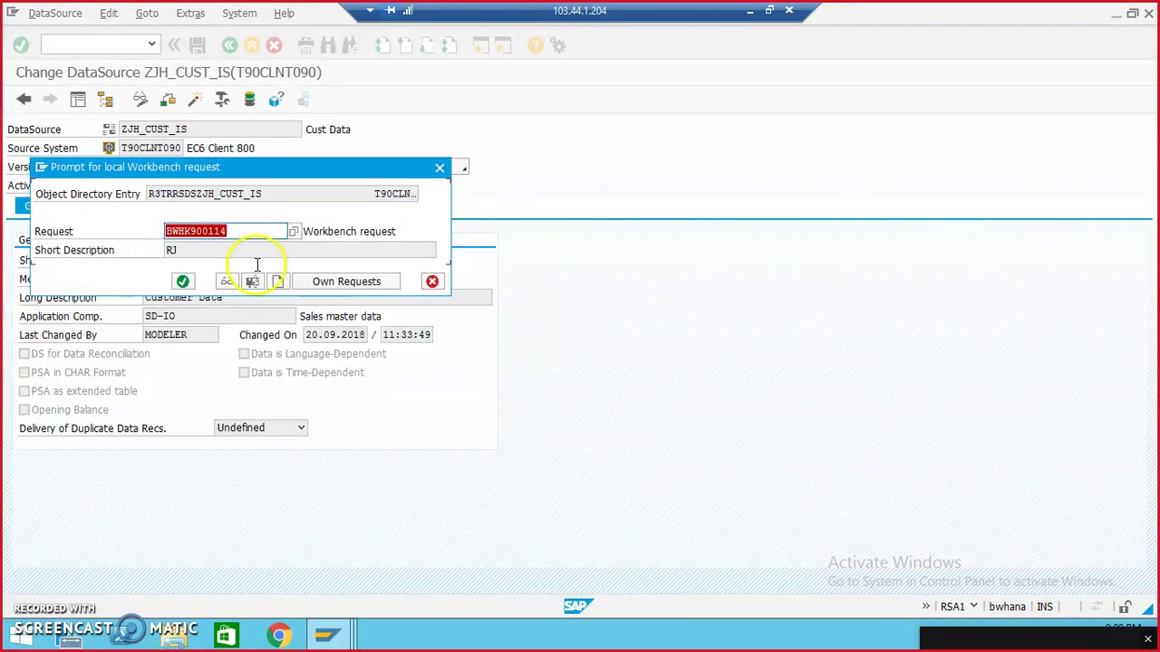
pyautogui.click(367, 284)
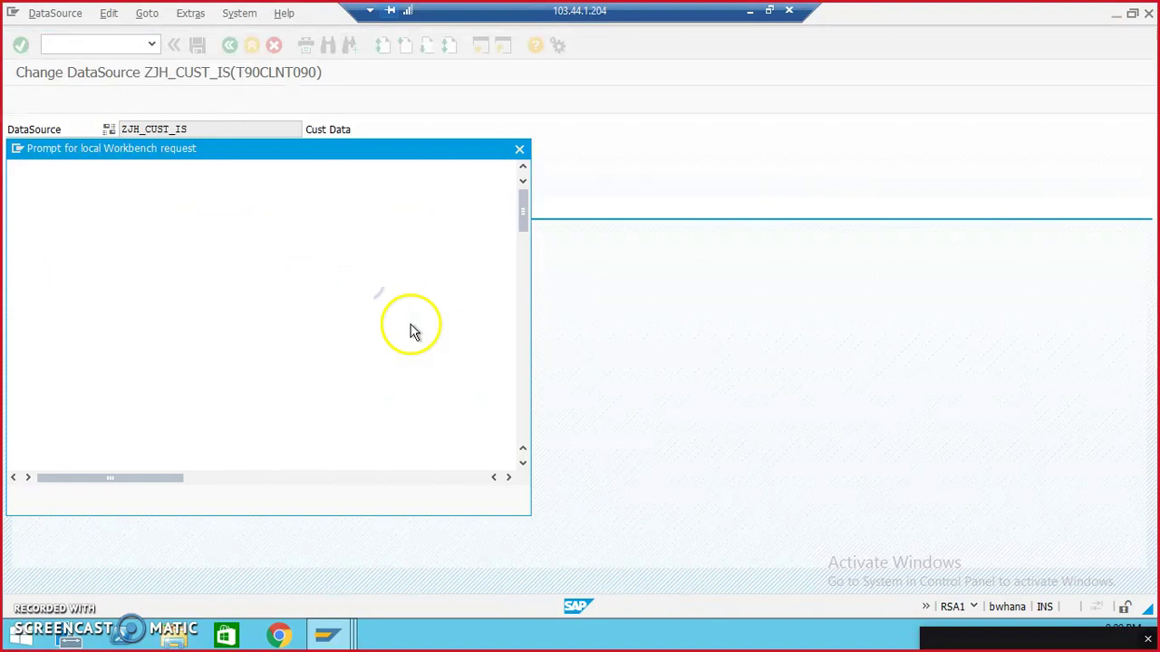
pyautogui.doubleClick(380, 314)
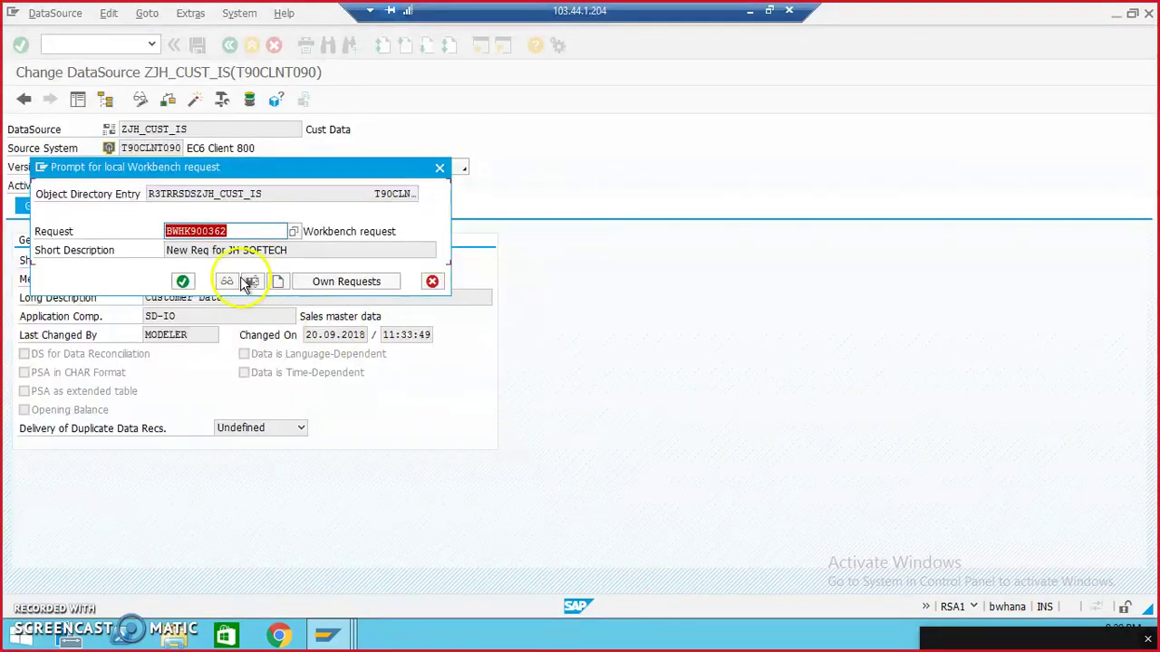
pyautogui.click(182, 281)
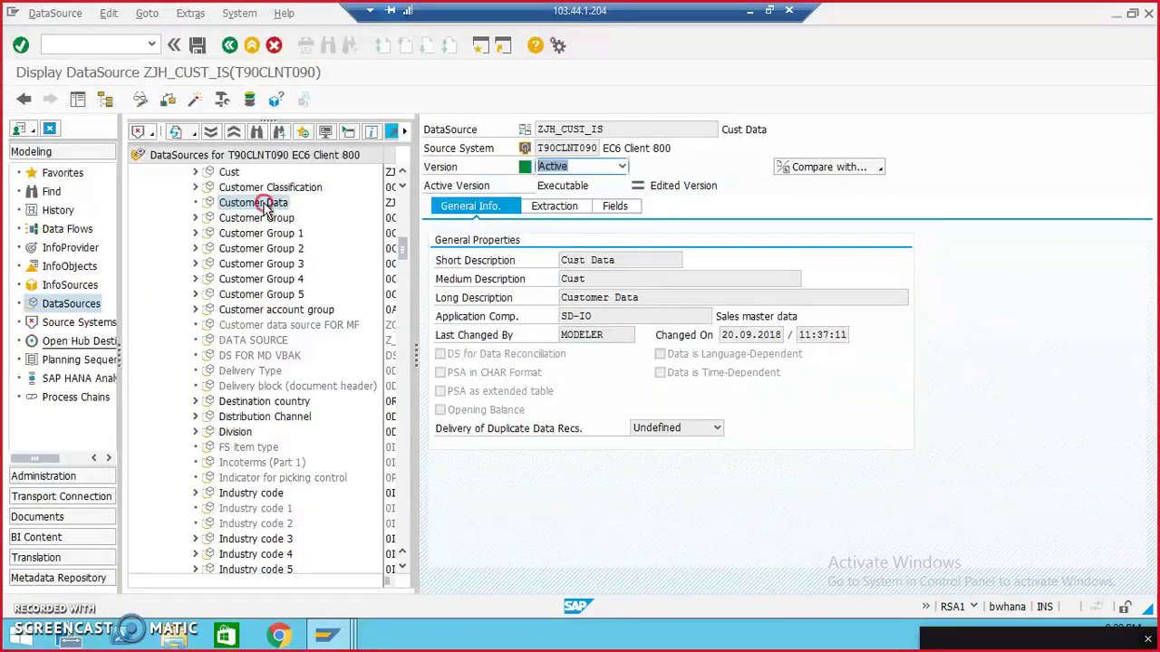
# Create an InfoPackage described zjh_is1 for the Customer Data DataSource, keeping package ZJHSOFTECH and the proposed request.
pyautogui.click(265, 206)
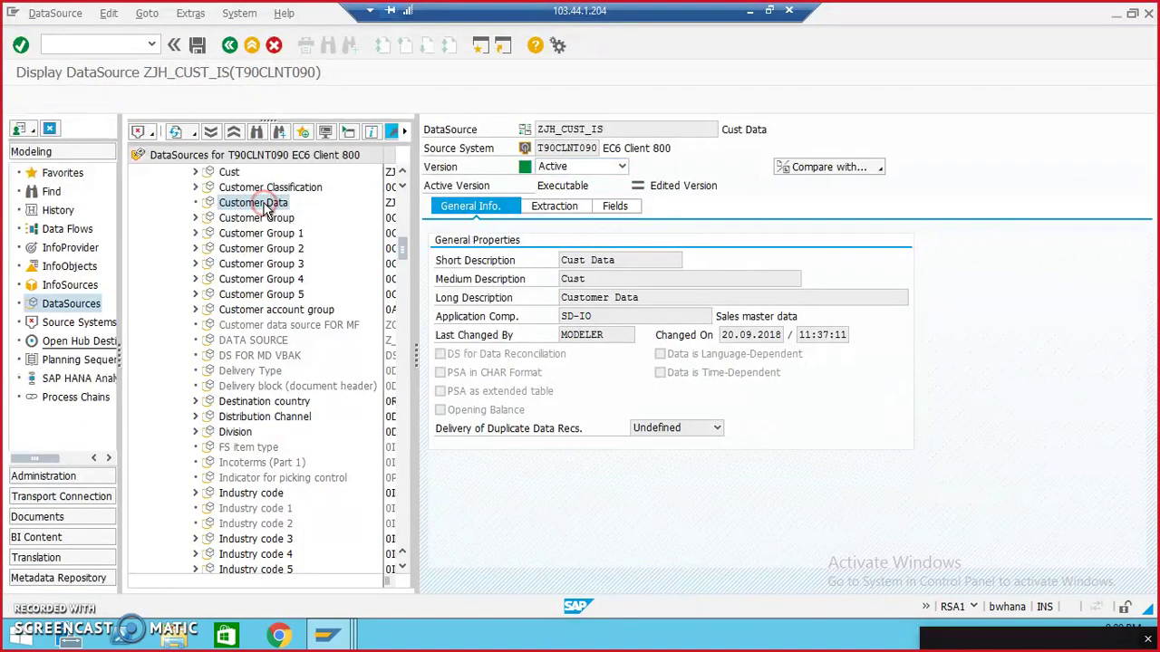
pyautogui.rightClick(265, 208)
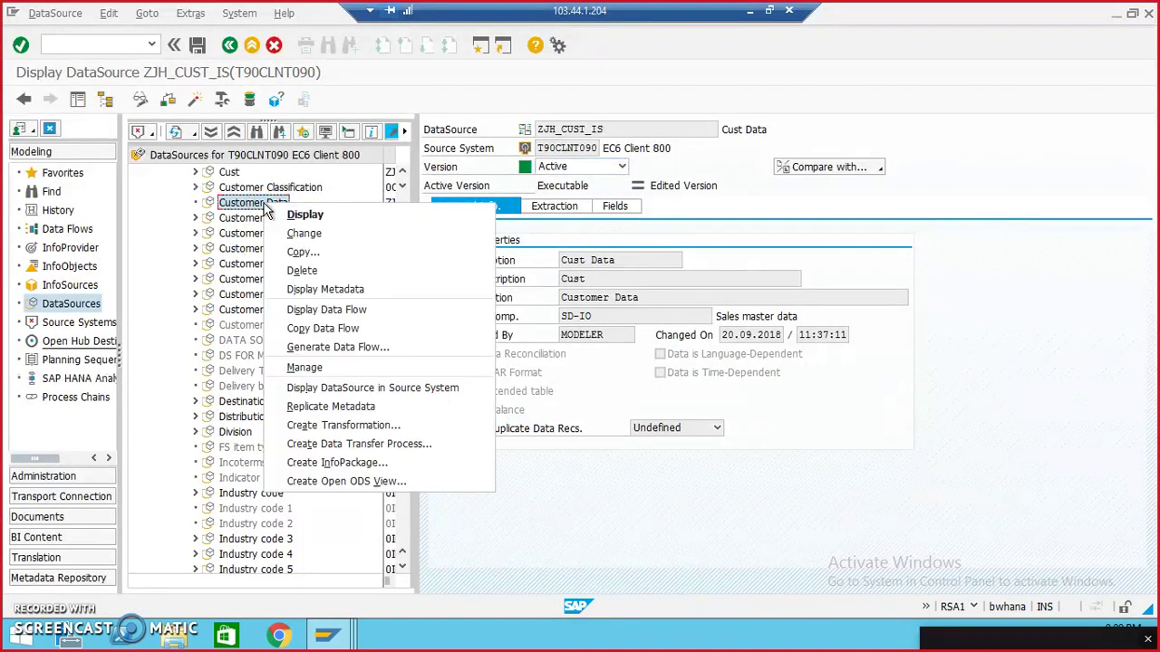
pyautogui.click(323, 465)
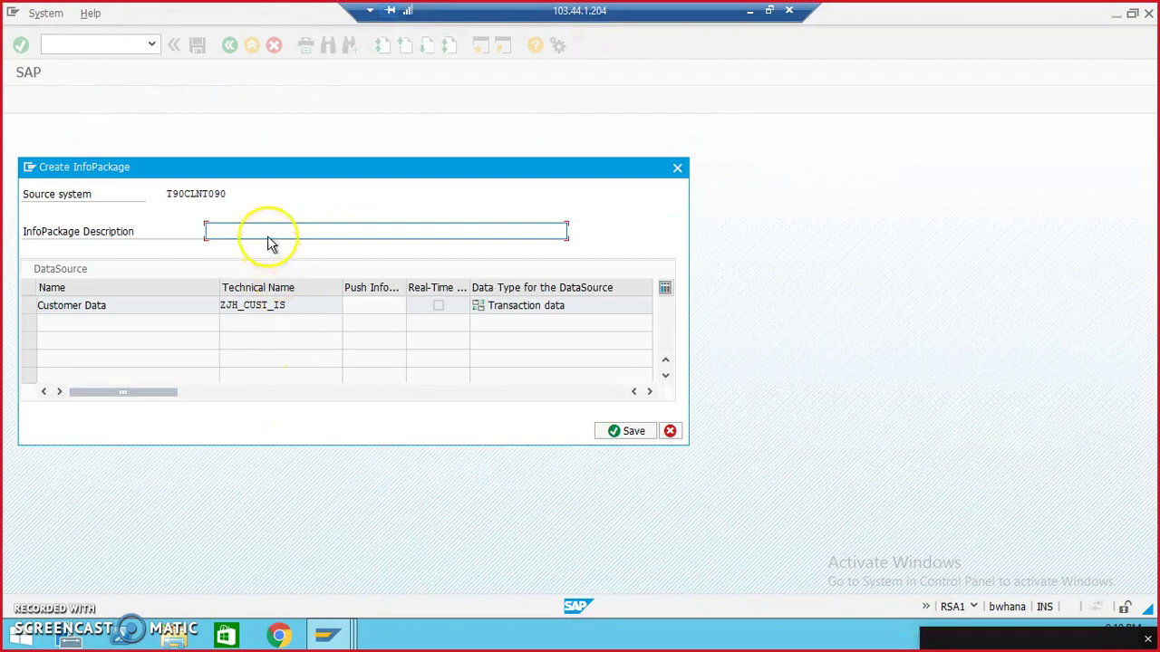
pyautogui.click(269, 235)
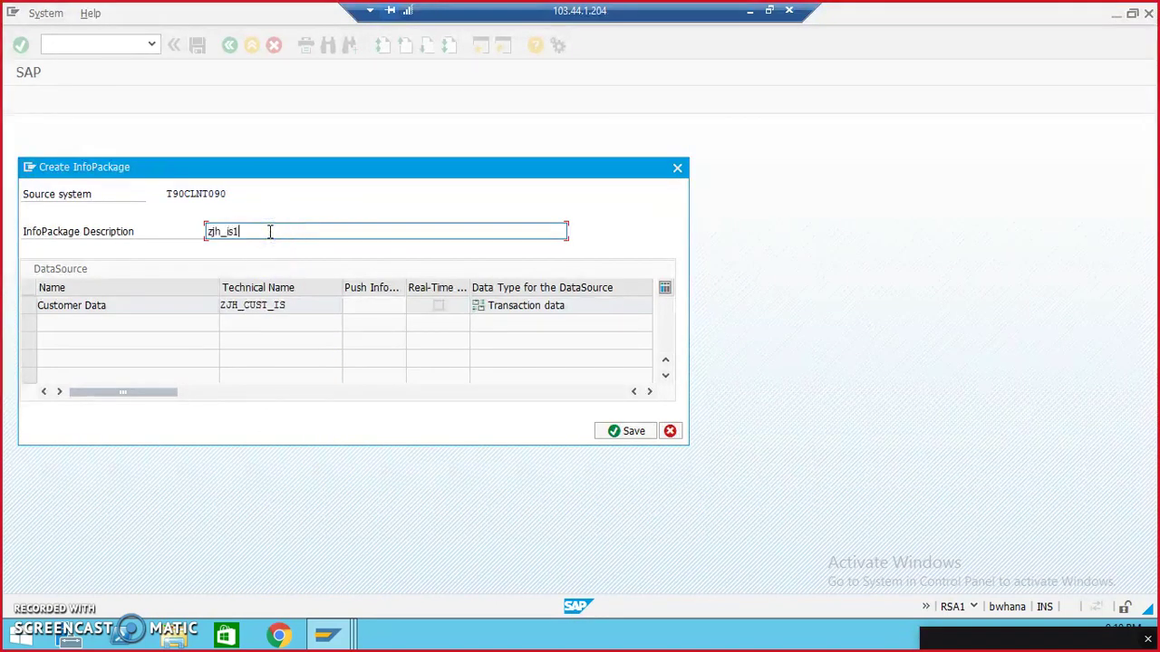
pyautogui.write('zjh_is1')
pyautogui.press('Return')
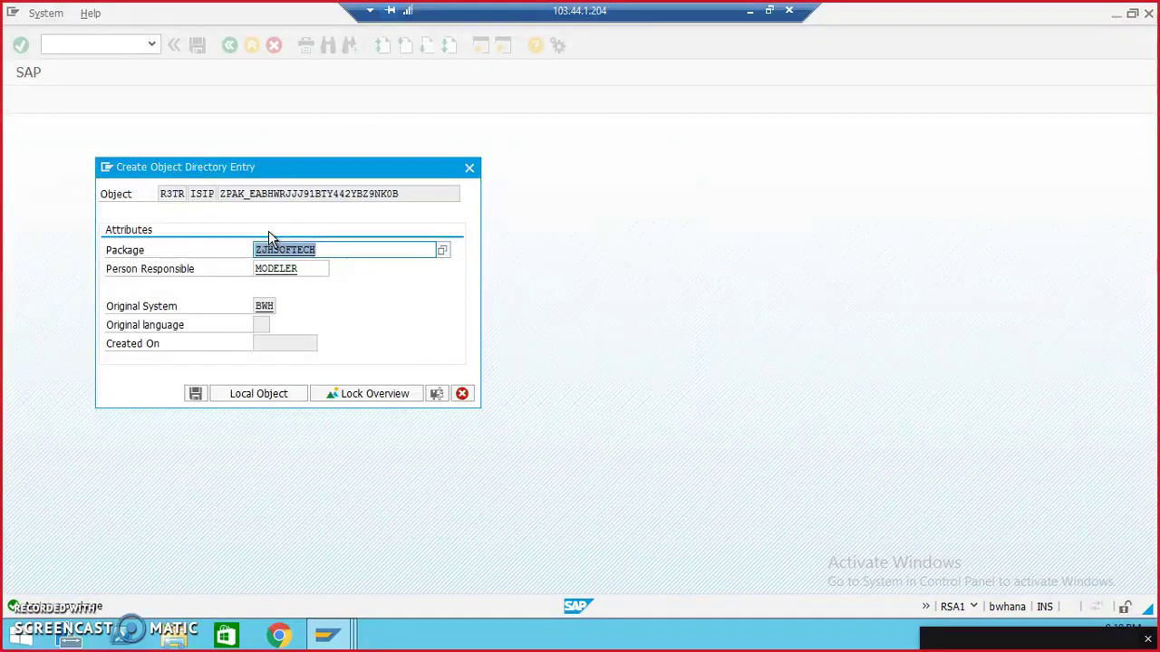
pyautogui.press('Return')
pyautogui.press('Return')
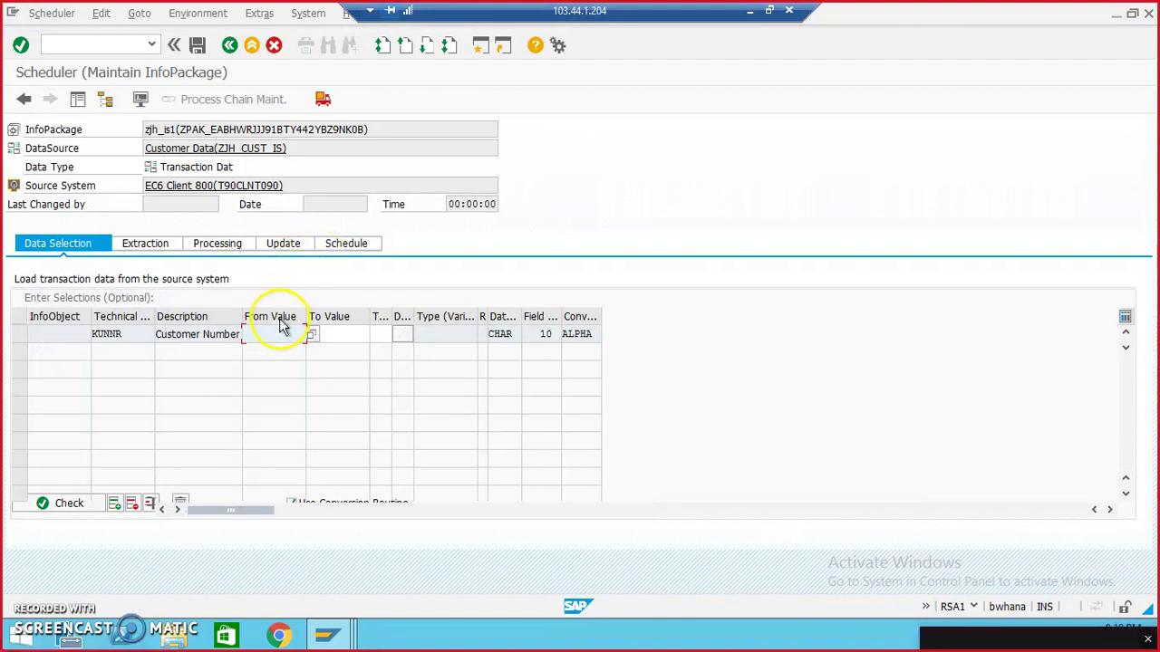
# Restrict the InfoPackage's KUNNR selection to the range 1000 to 5000 and check the entries.
pyautogui.write('10')
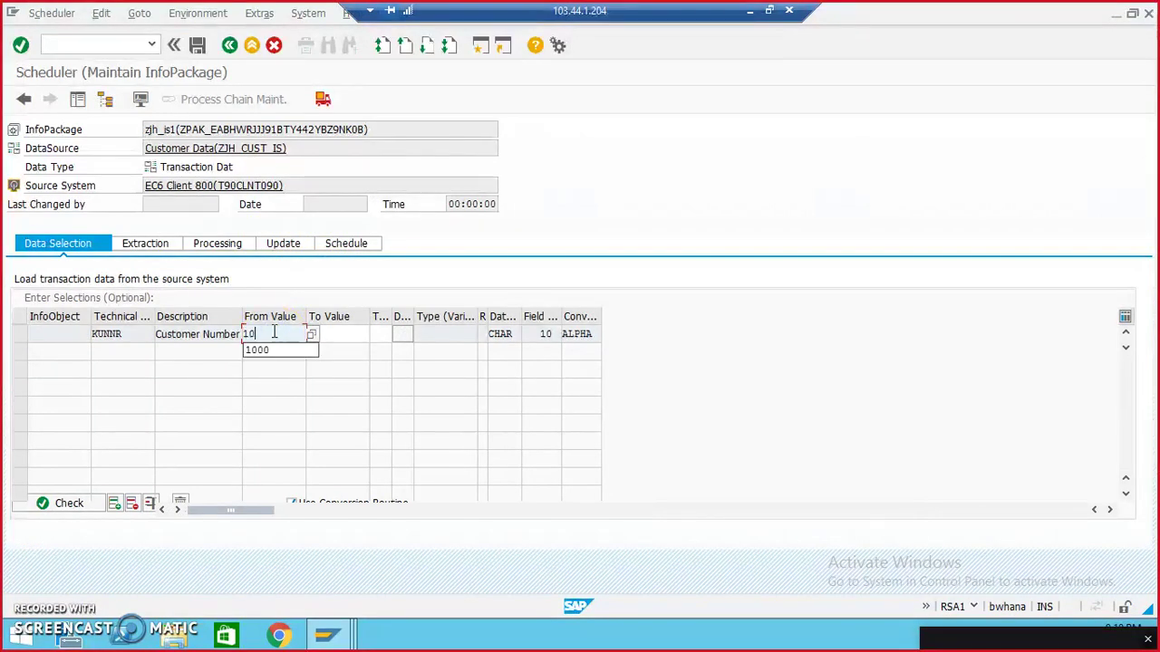
pyautogui.write('00')
pyautogui.press('Tab')
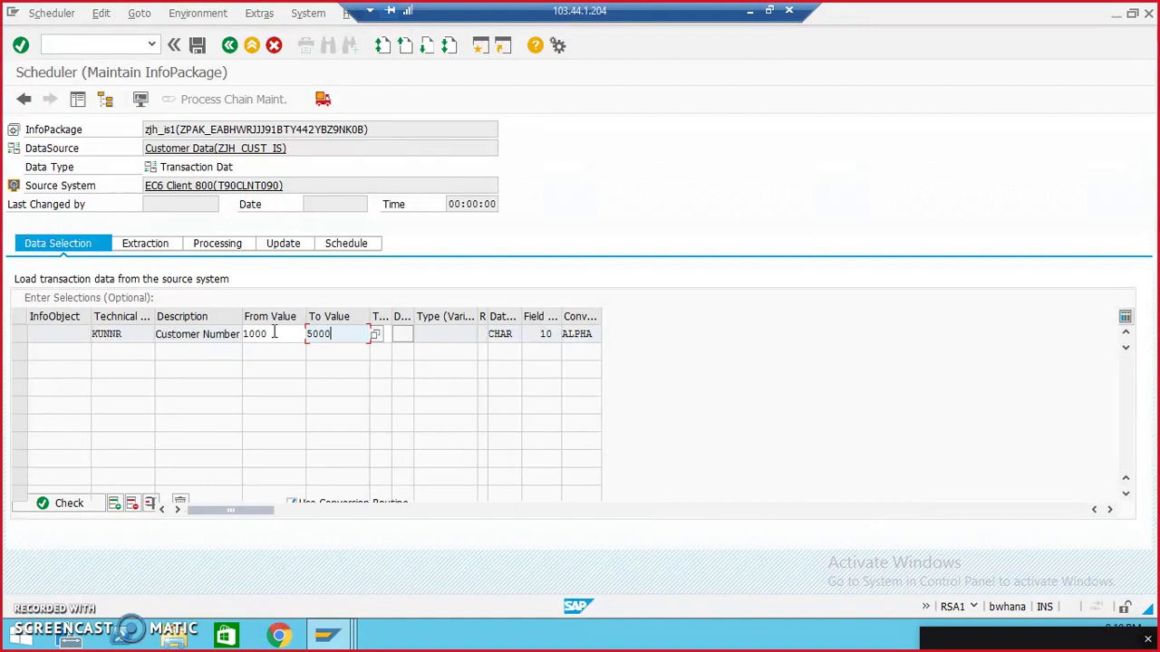
pyautogui.click(69, 504)
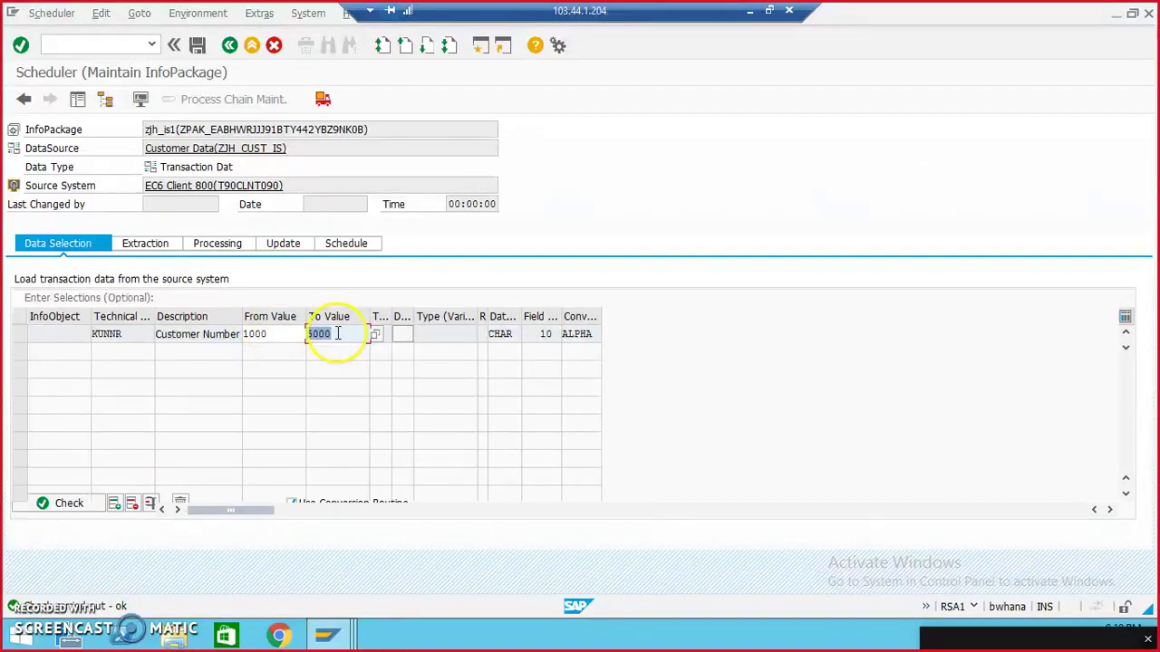
# Start the InfoPackage's data load immediately and open its load monitor.
pyautogui.click(358, 249)
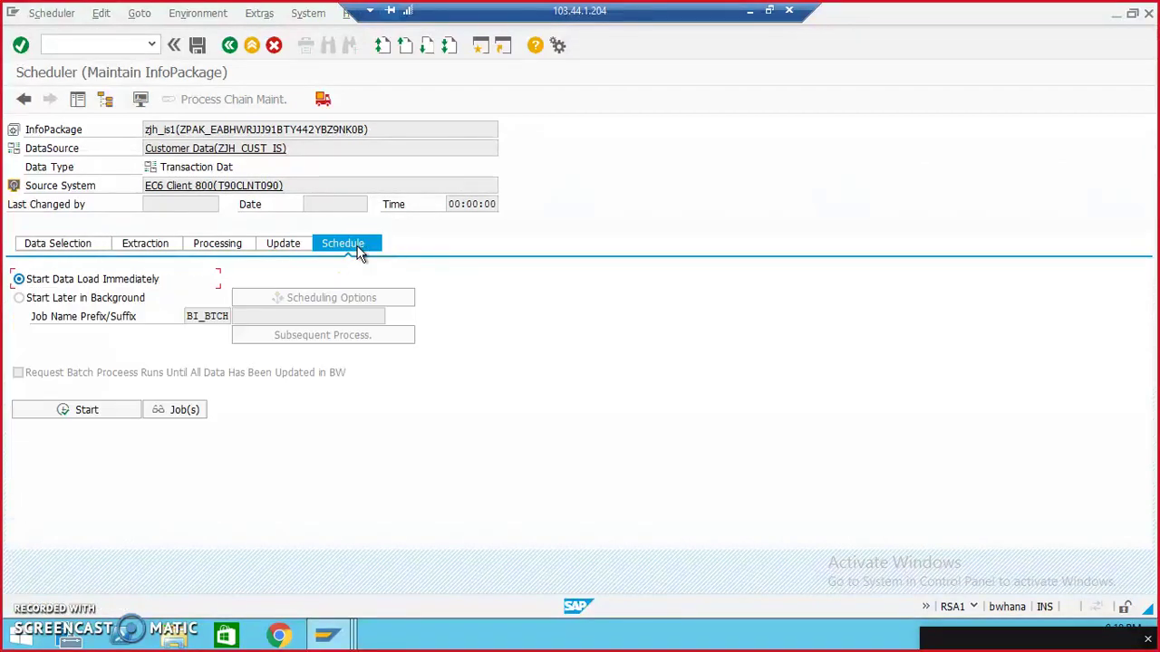
pyautogui.click(88, 412)
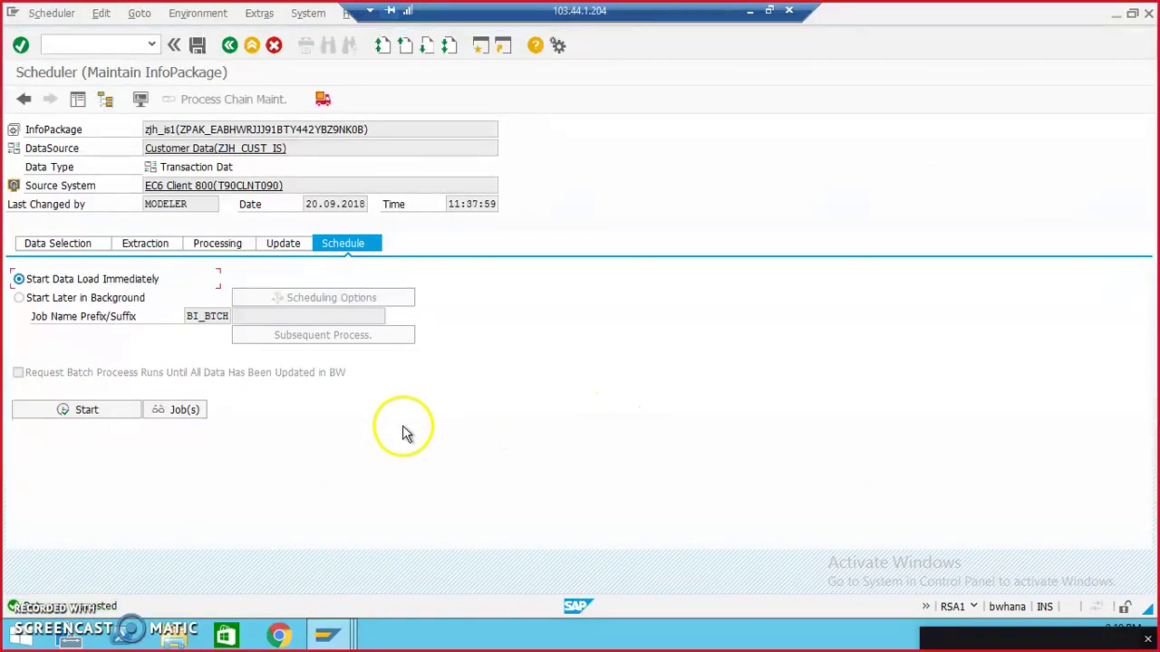
pyautogui.click(141, 99)
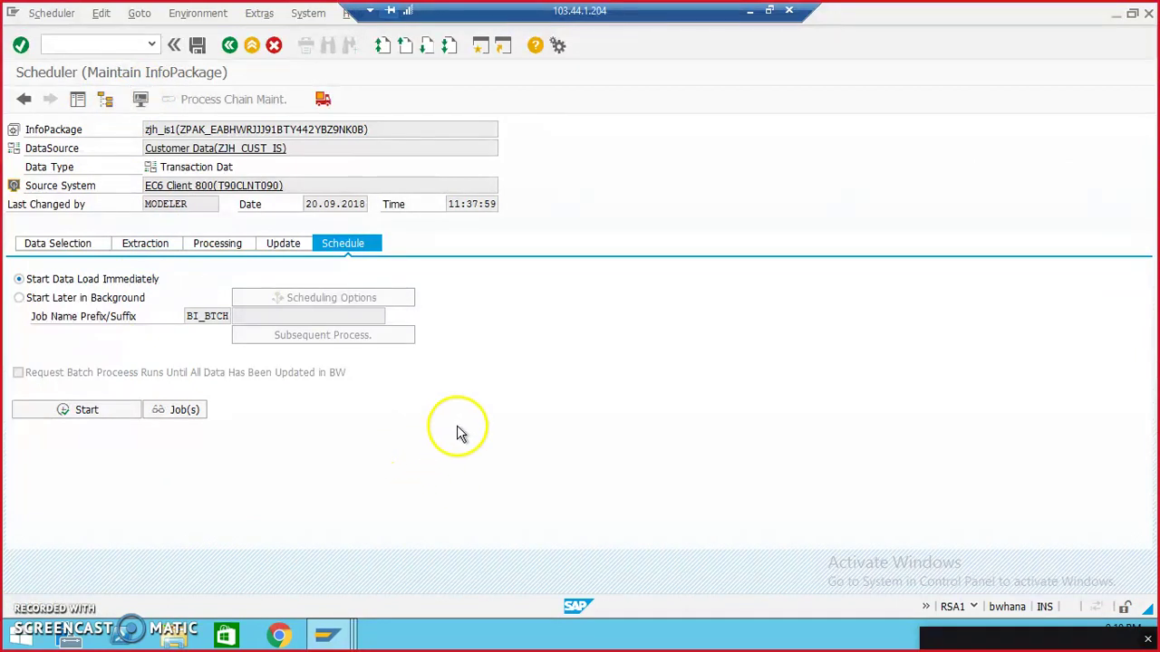
# Refresh the InfoPackage monitor and display the header details of the load request.
pyautogui.click(248, 244)
pyautogui.click(246, 238)
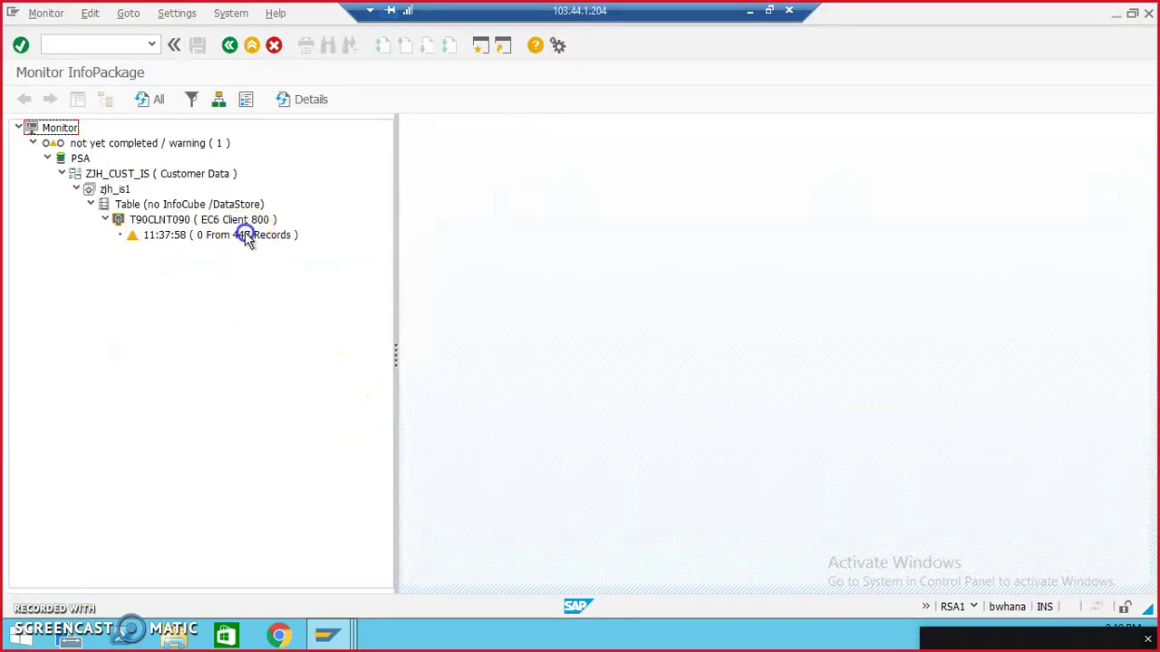
pyautogui.click(142, 100)
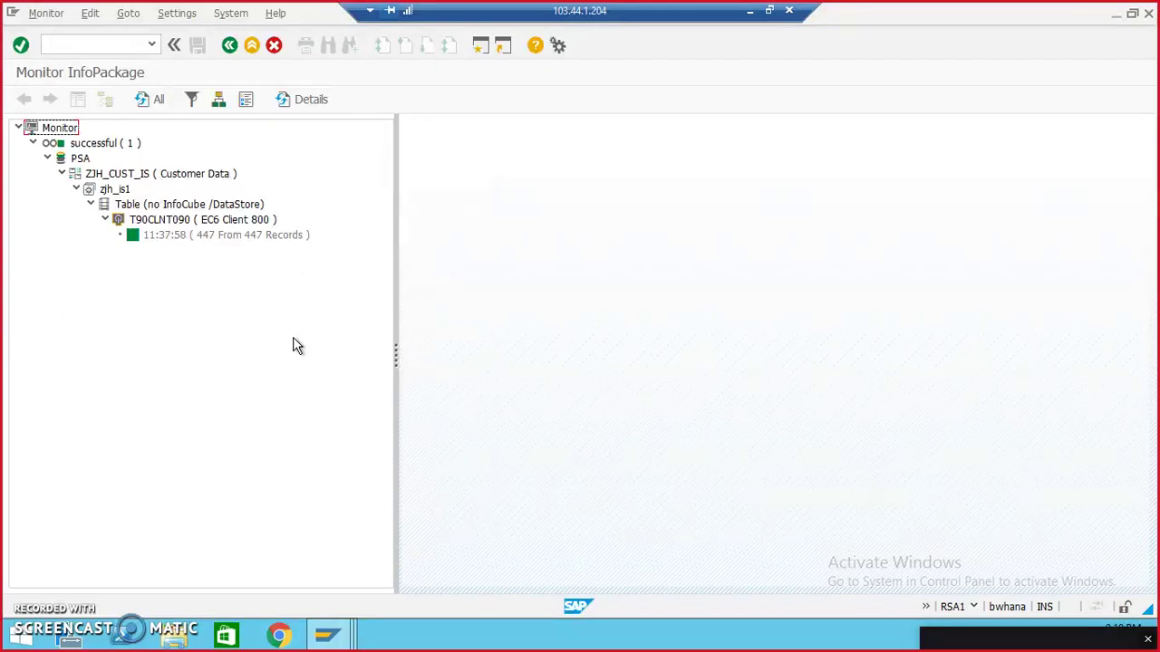
pyautogui.click(249, 236)
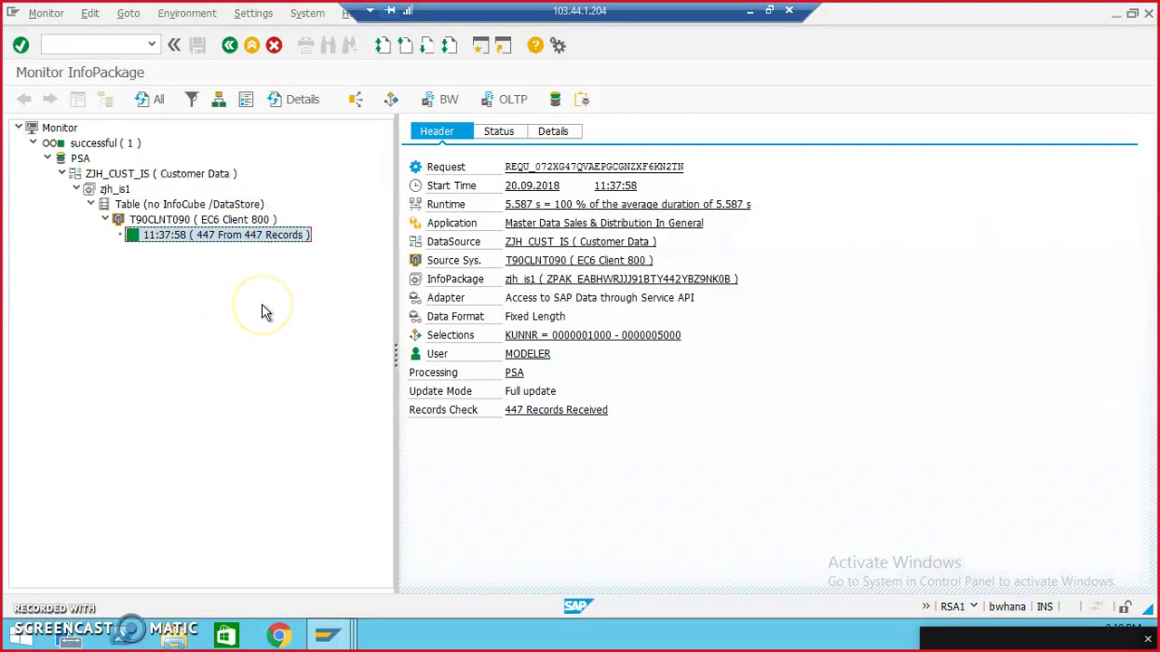